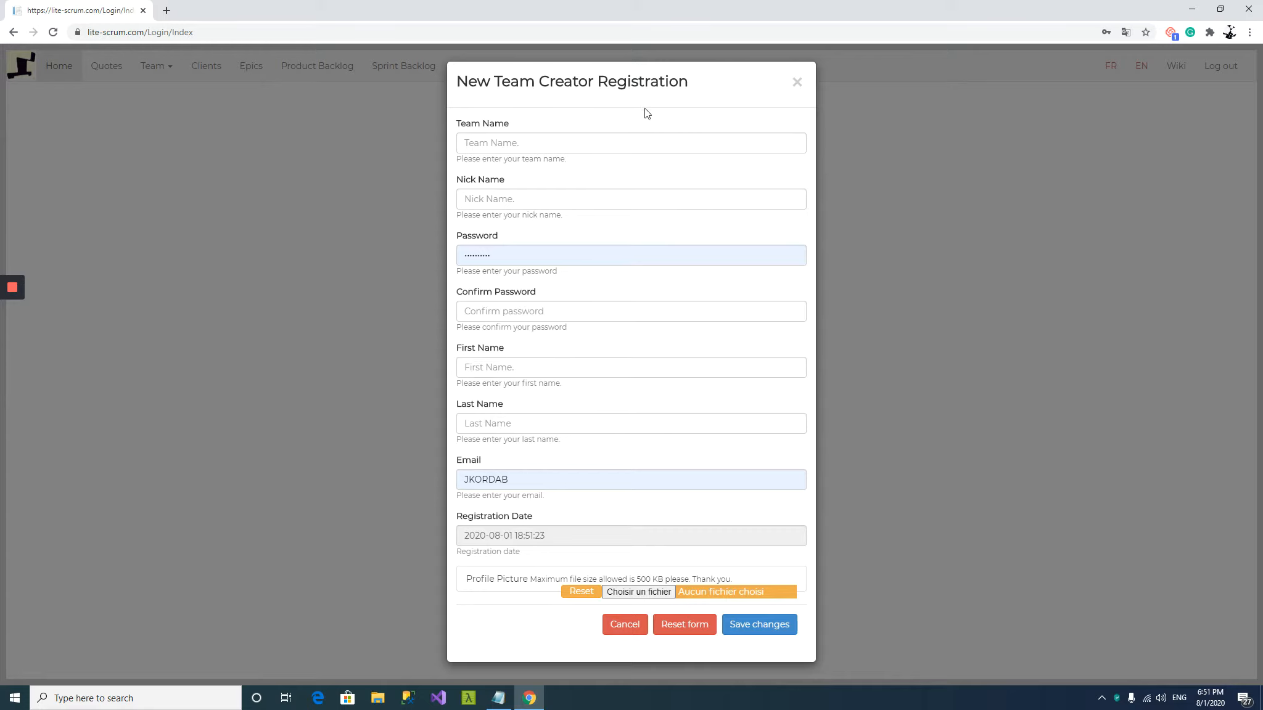
Close the team creator registration form and log in with the prefilled credentials
click(797, 83)
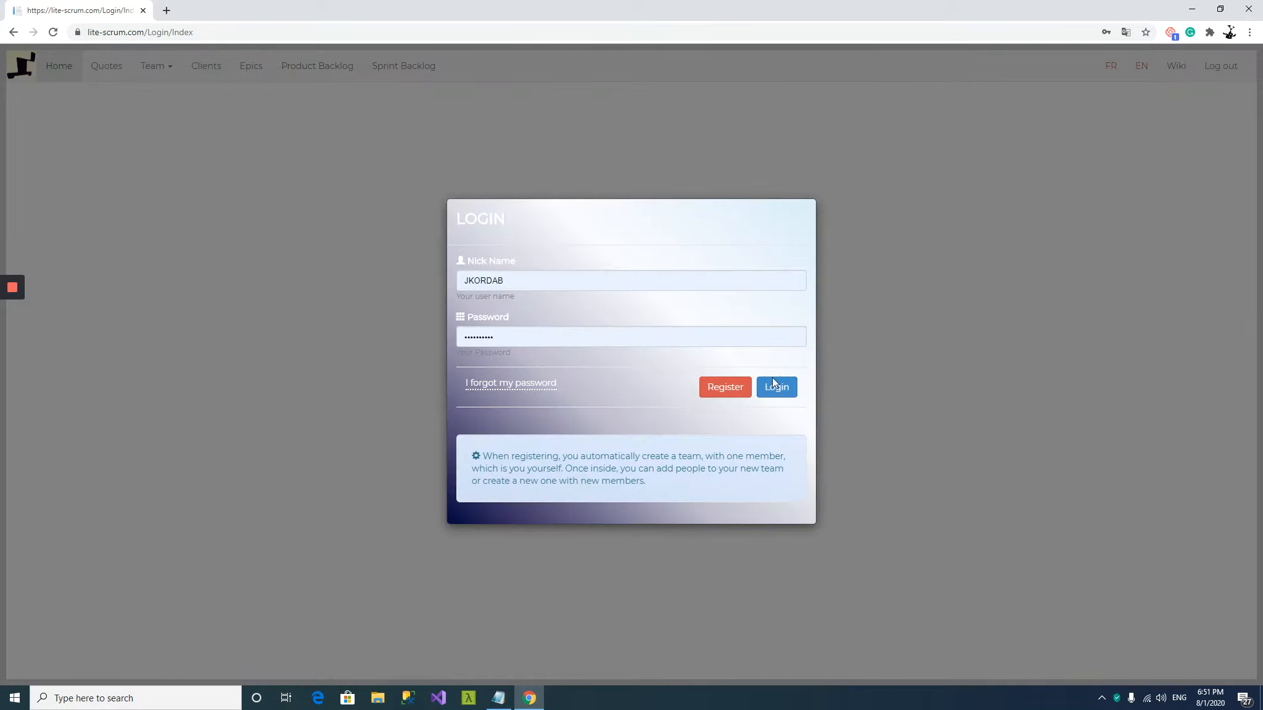
click(792, 389)
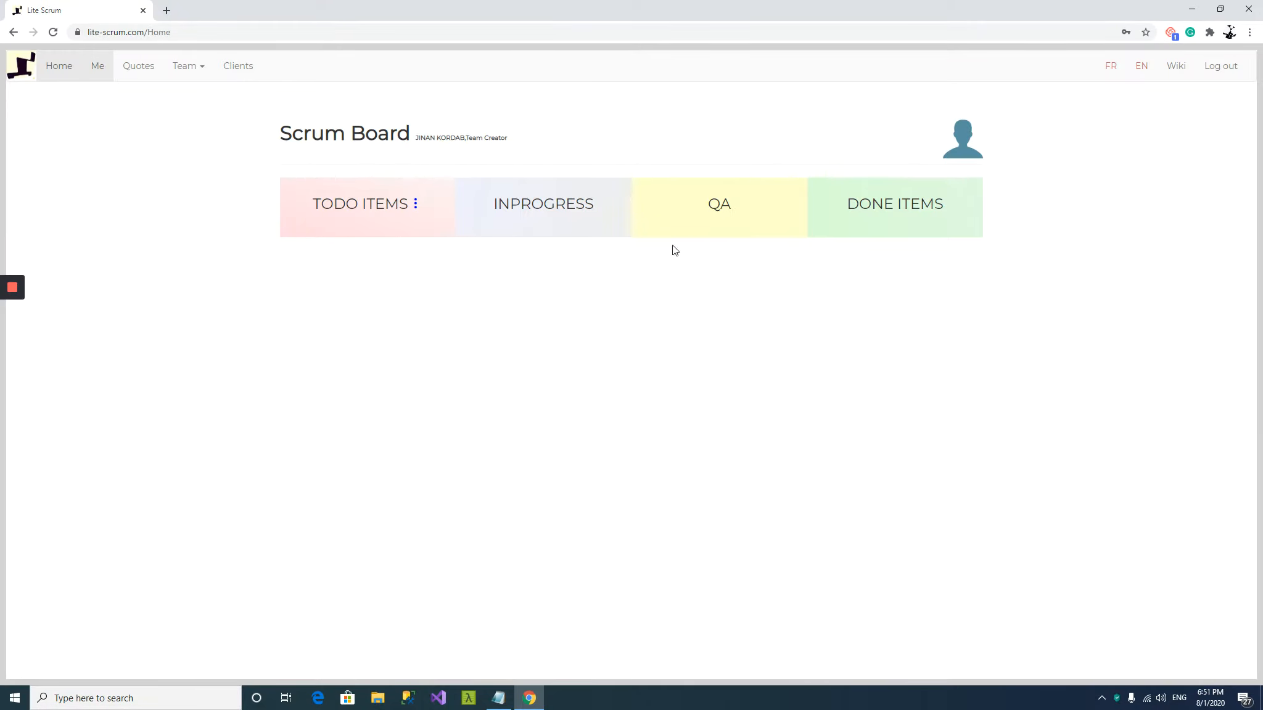
Open the wiki and read its sections on creating clients, epics, product backlogs and tasks, and moving a task to QA
click(1176, 65)
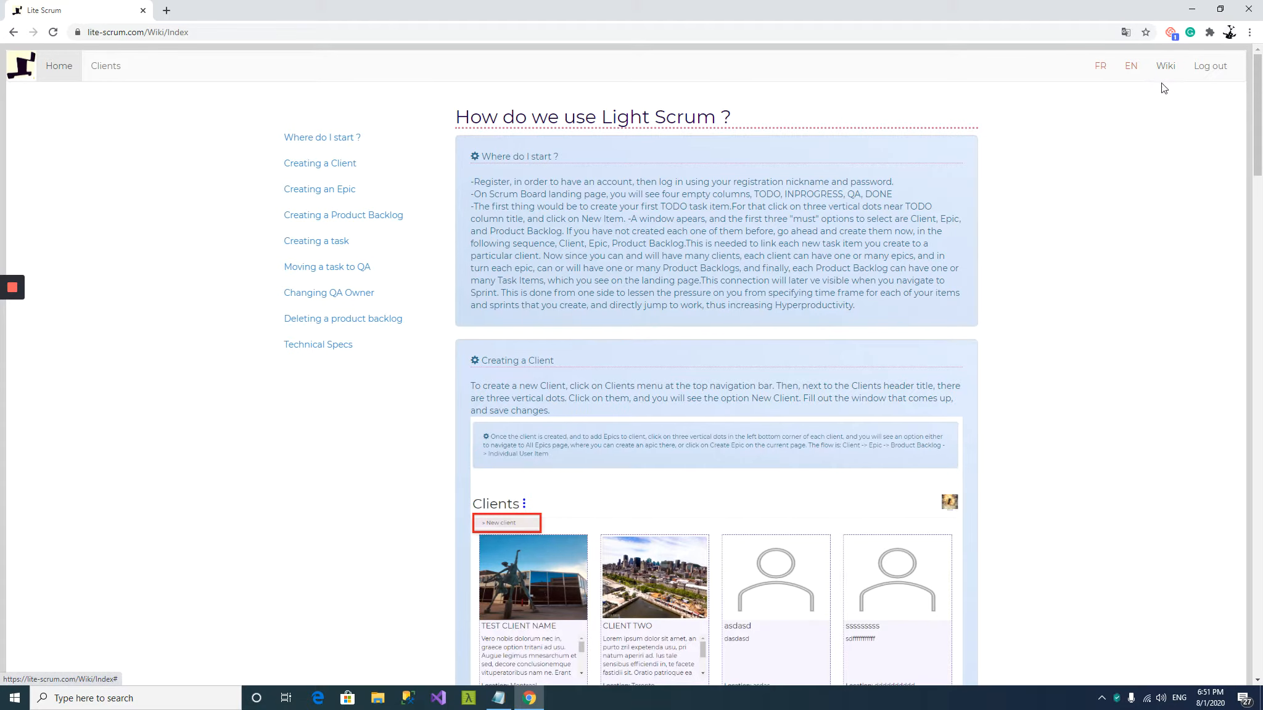
click(303, 164)
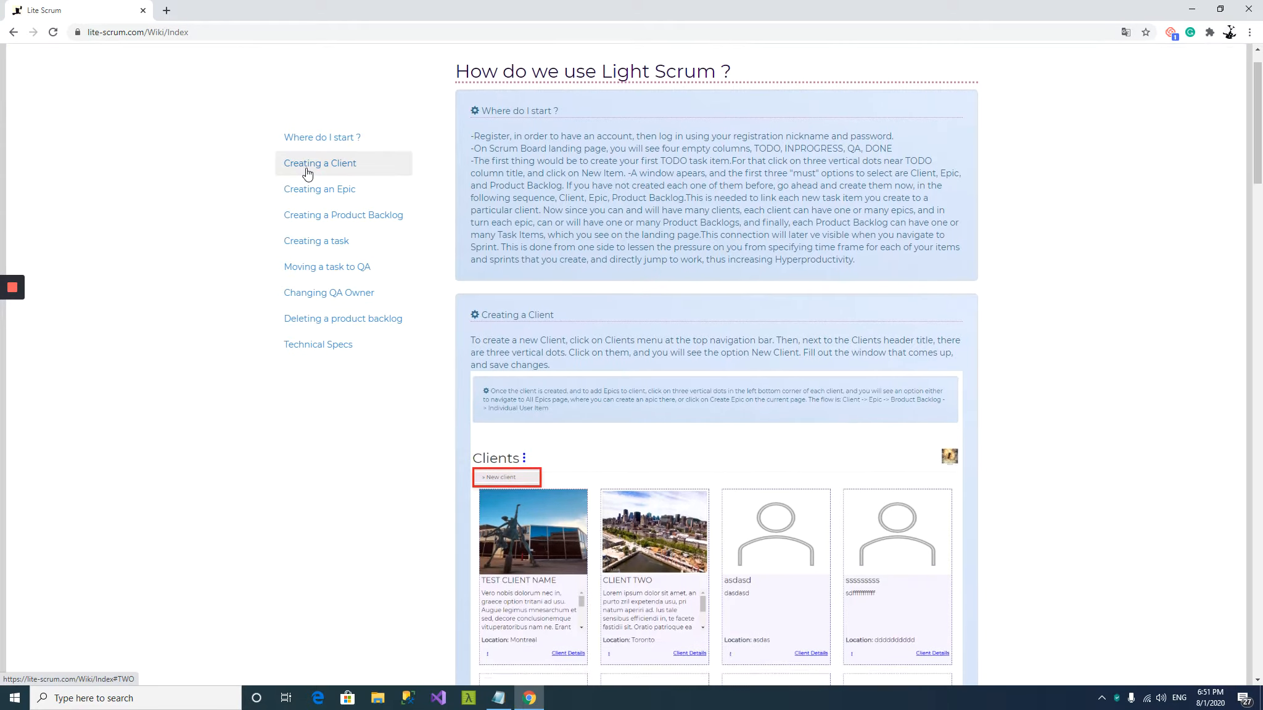
click(317, 191)
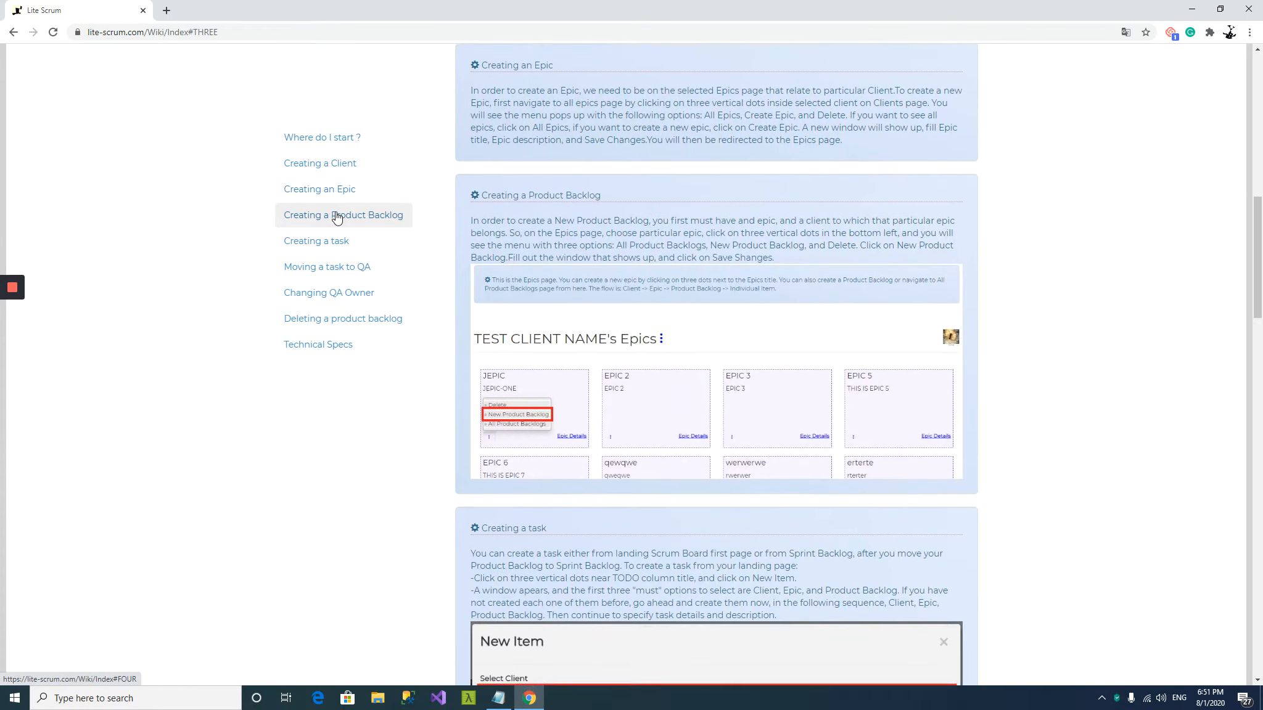
click(318, 241)
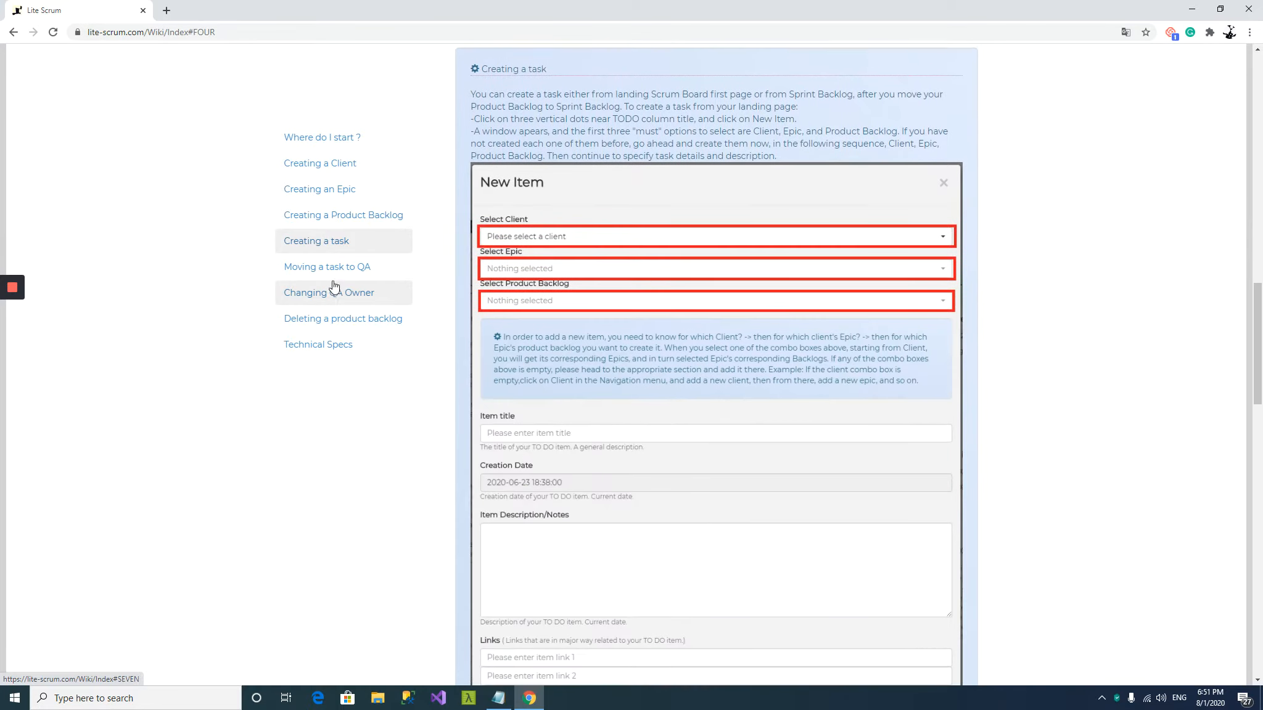
click(333, 267)
scroll(457, 247, up, 5)
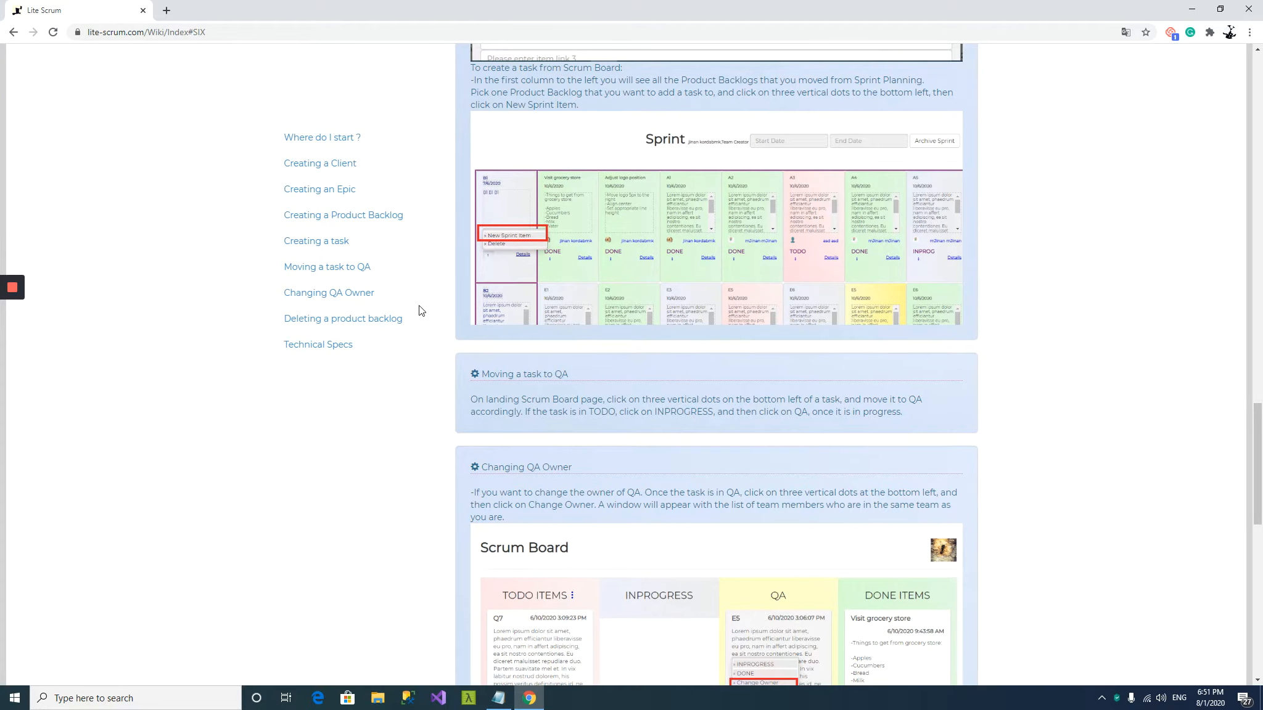
click(379, 271)
scroll(845, 288, up, 20)
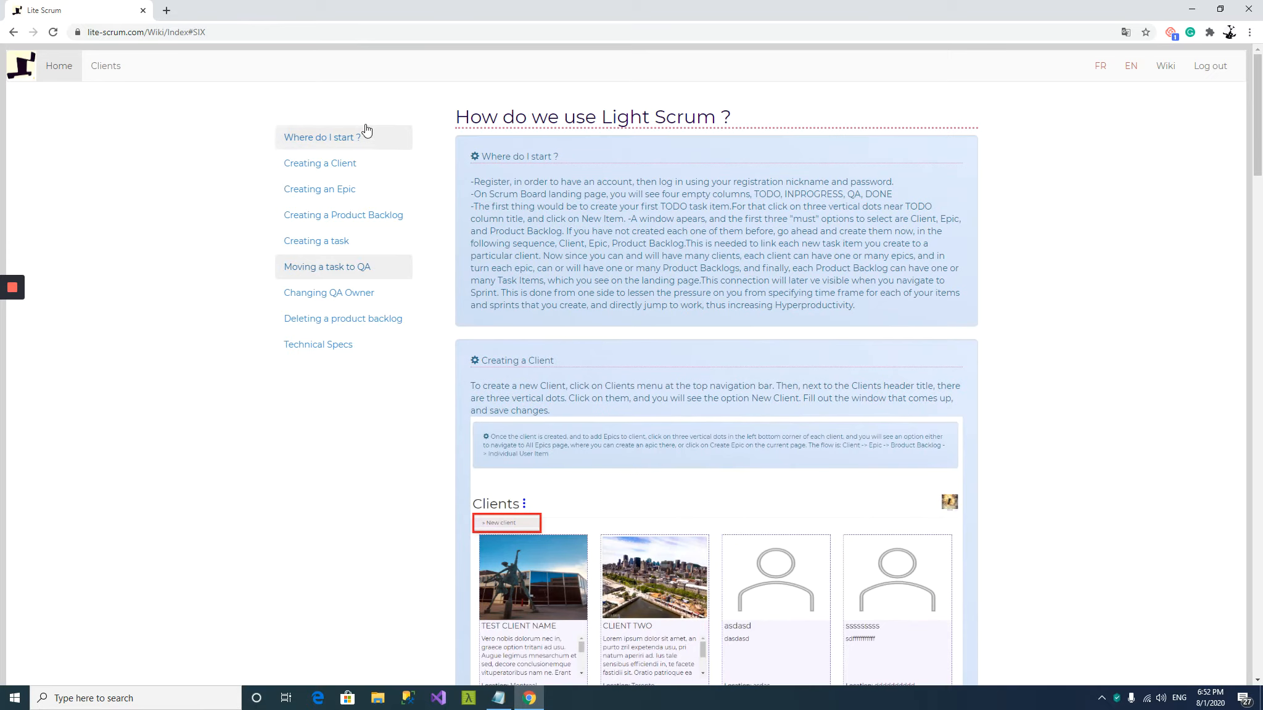
Start a new client from the clients page, with the name Ben and Holly and the location Montreal
click(57, 69)
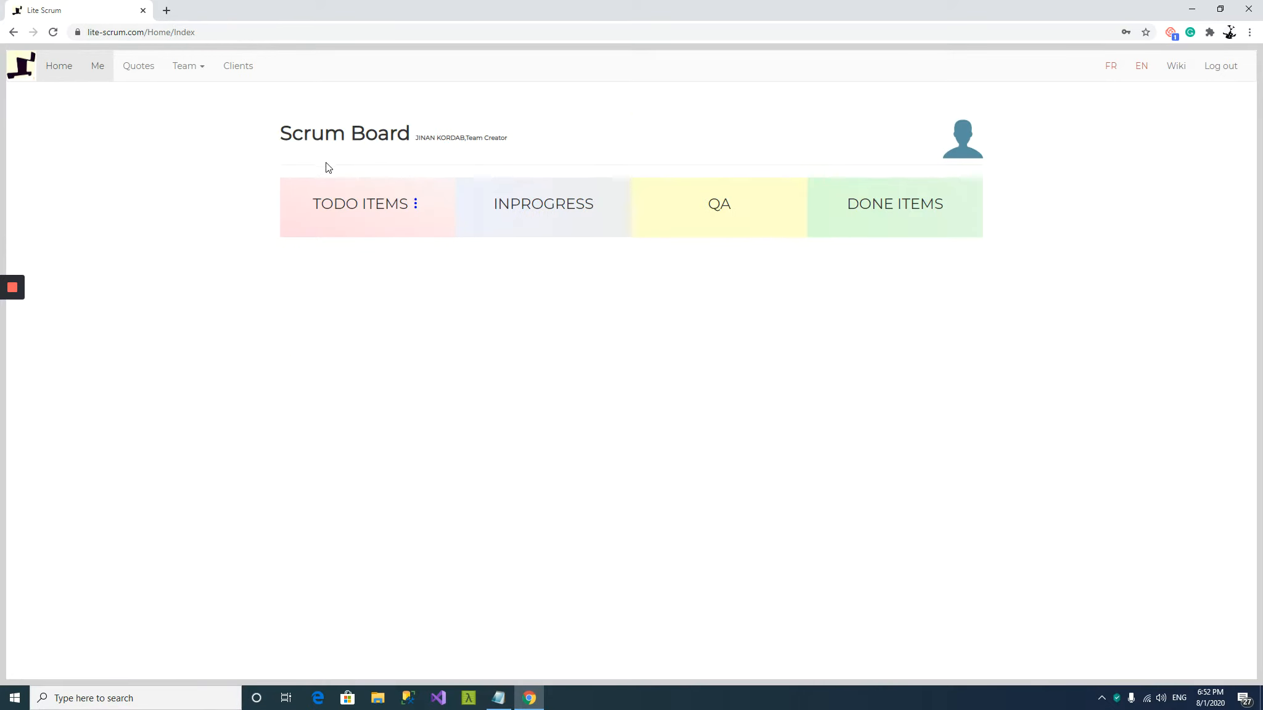
click(240, 72)
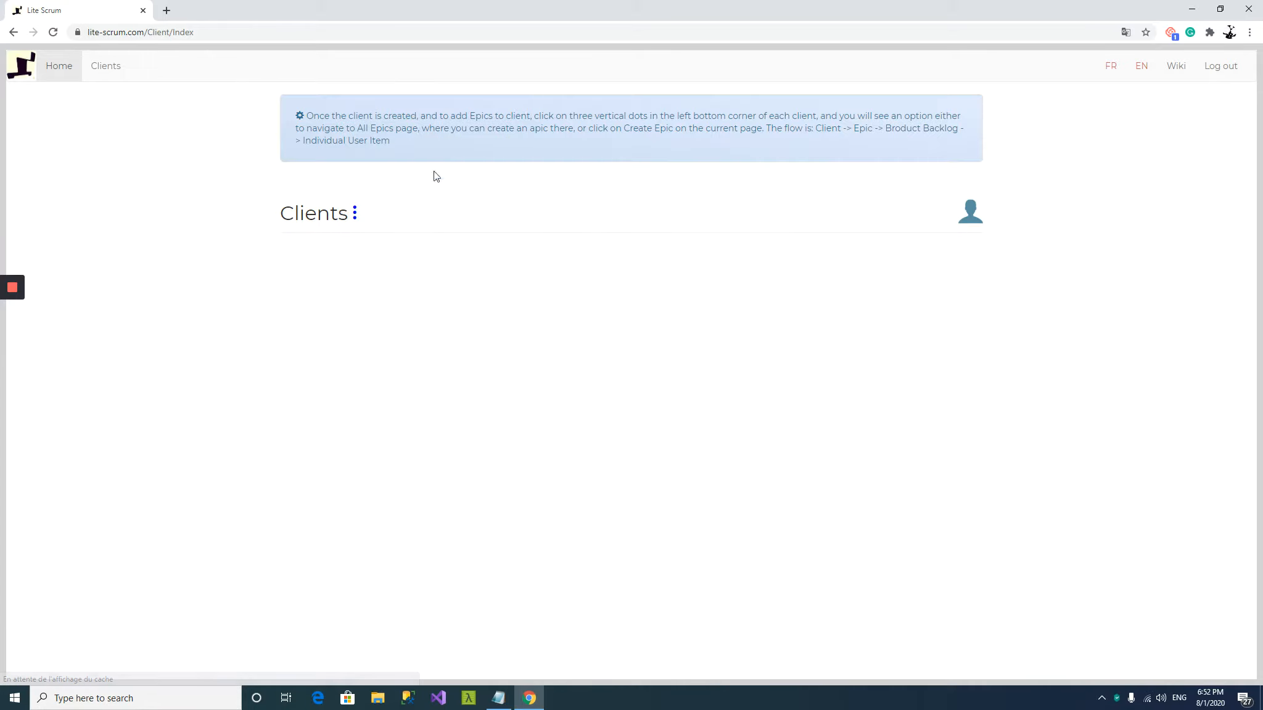
click(354, 213)
click(338, 245)
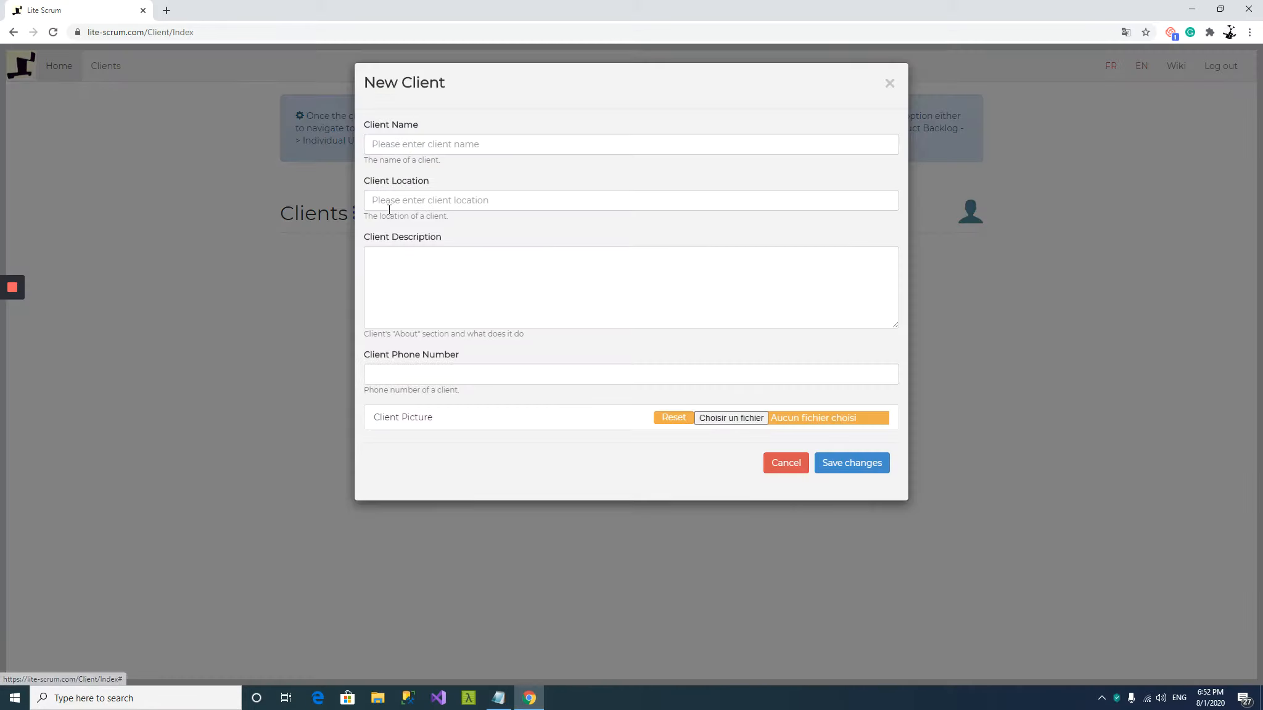
click(465, 143)
click(419, 192)
click(444, 194)
click(417, 225)
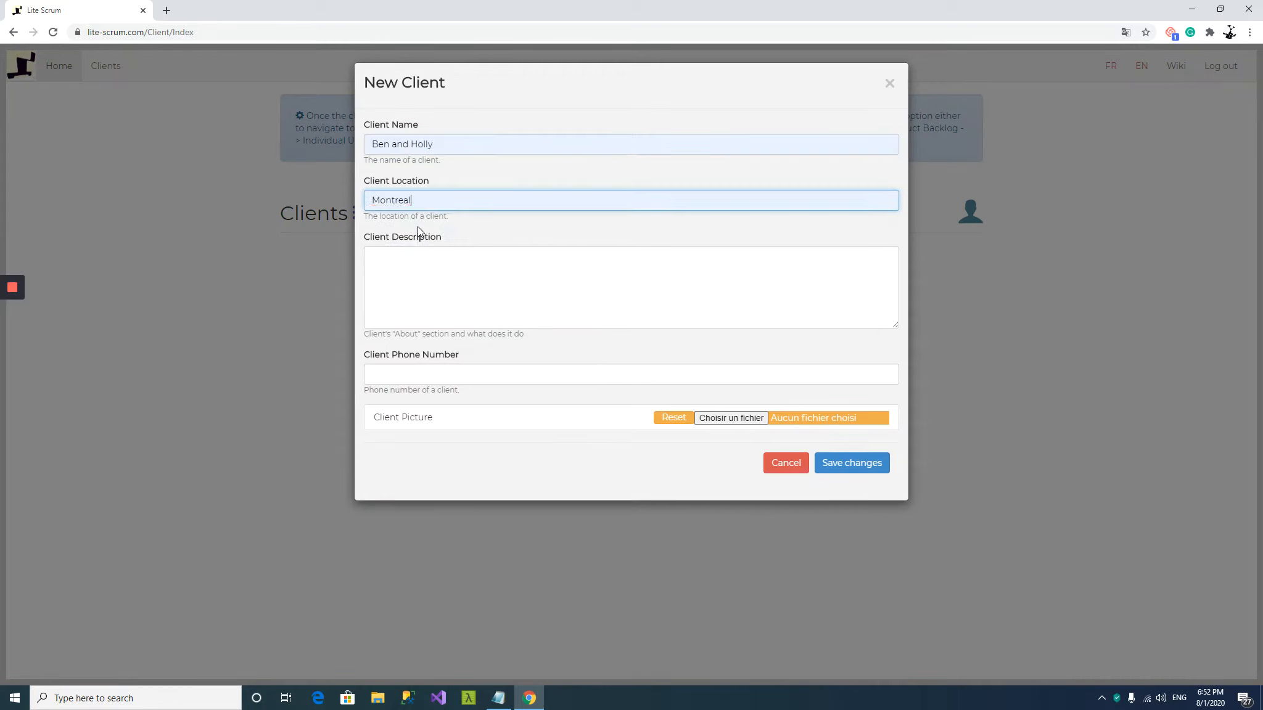
Enter Ben and Holly as the client description and fill in the client's phone number
click(428, 268)
text(Ben and)
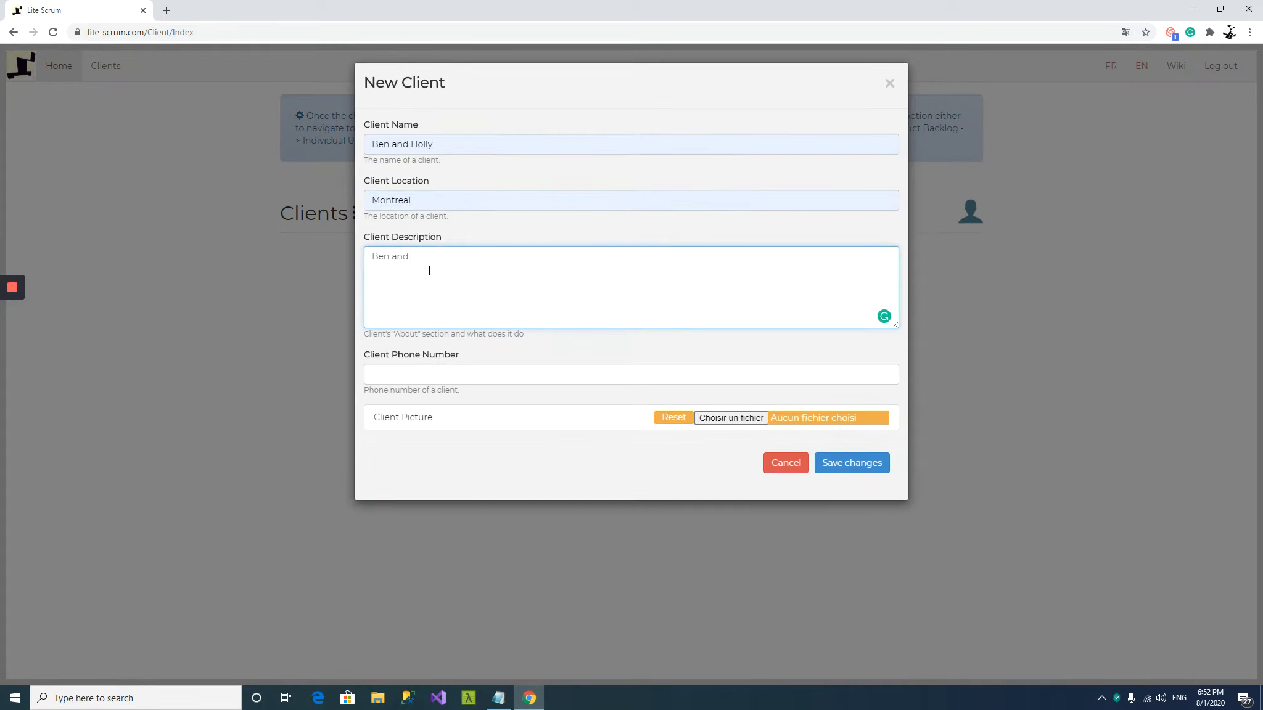
text( Holly)
click(461, 380)
click(419, 399)
Attach BenAndHolly.png as the client picture and save the new client
click(723, 419)
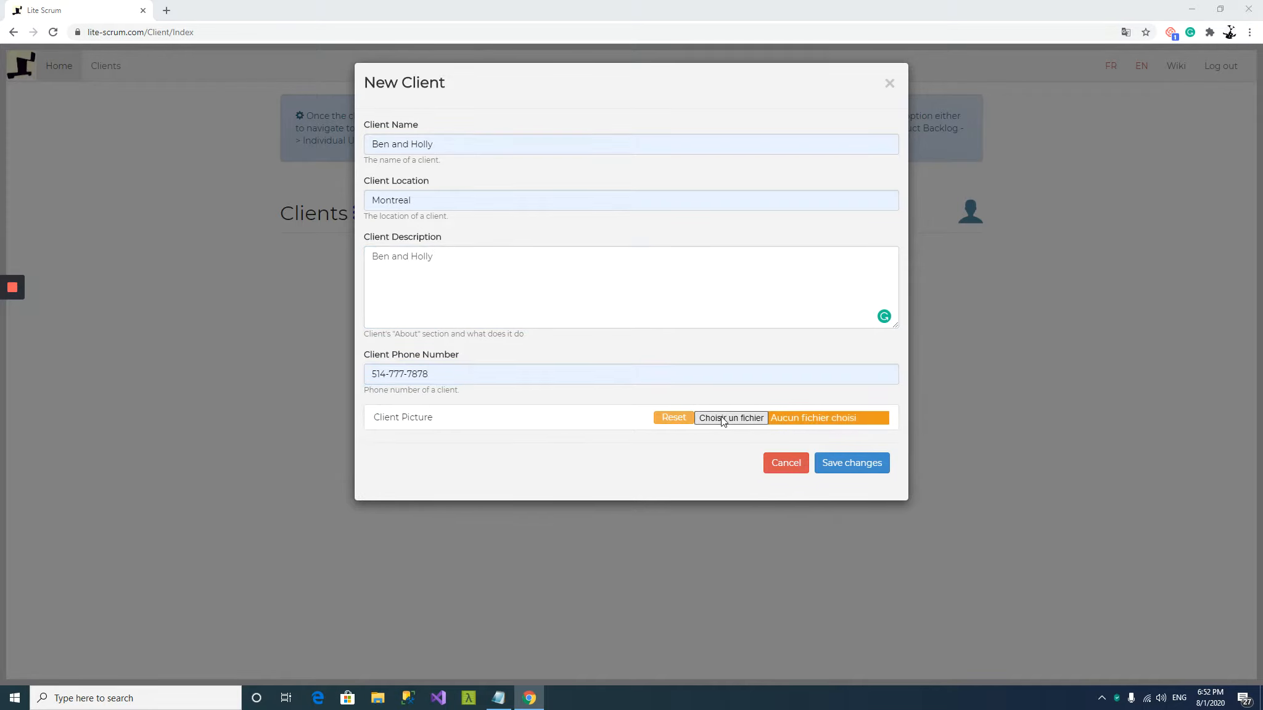
click(319, 108)
double_click(319, 107)
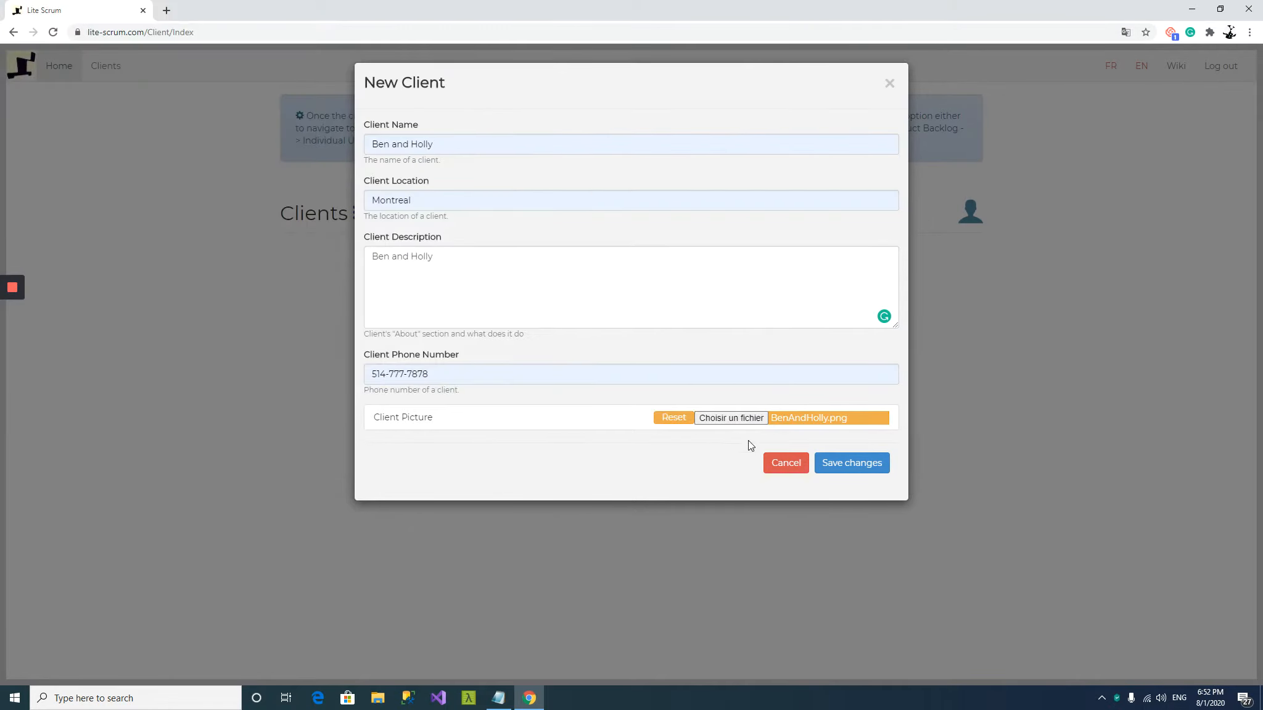
click(828, 467)
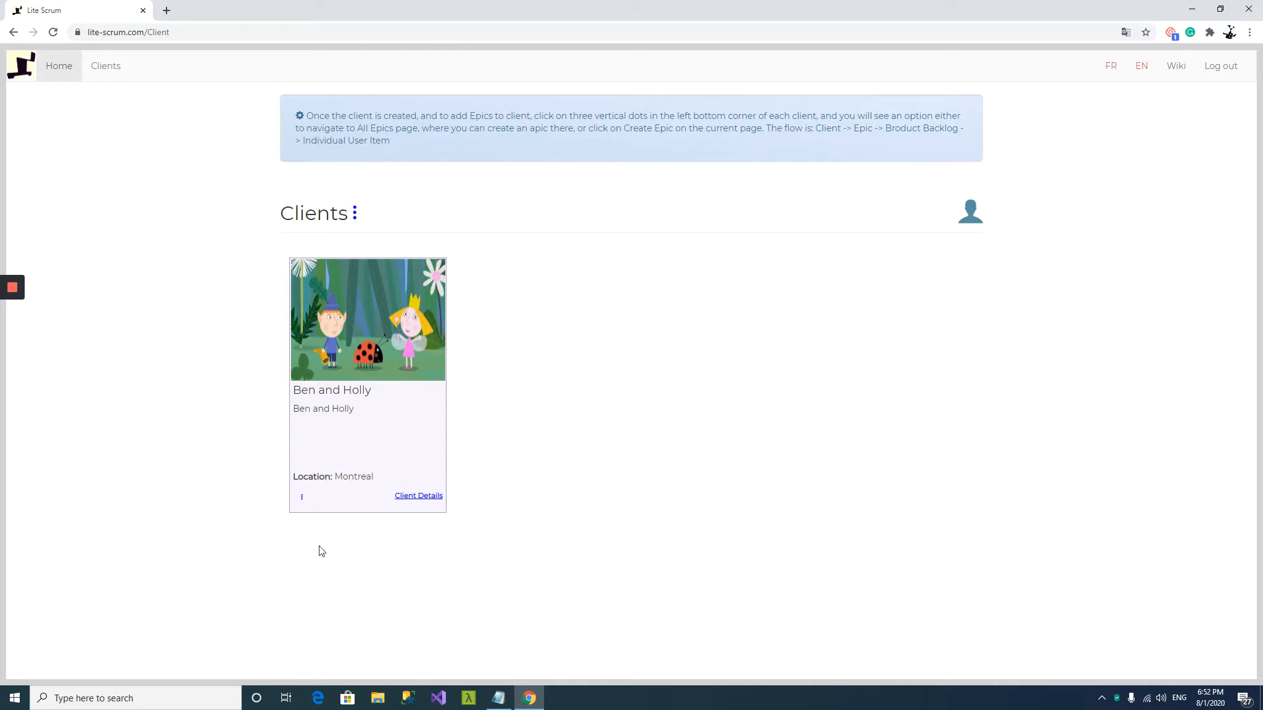
Open all epics of the Ben and Holly client and start a new epic titled Ben and Holly's Wedding
click(302, 498)
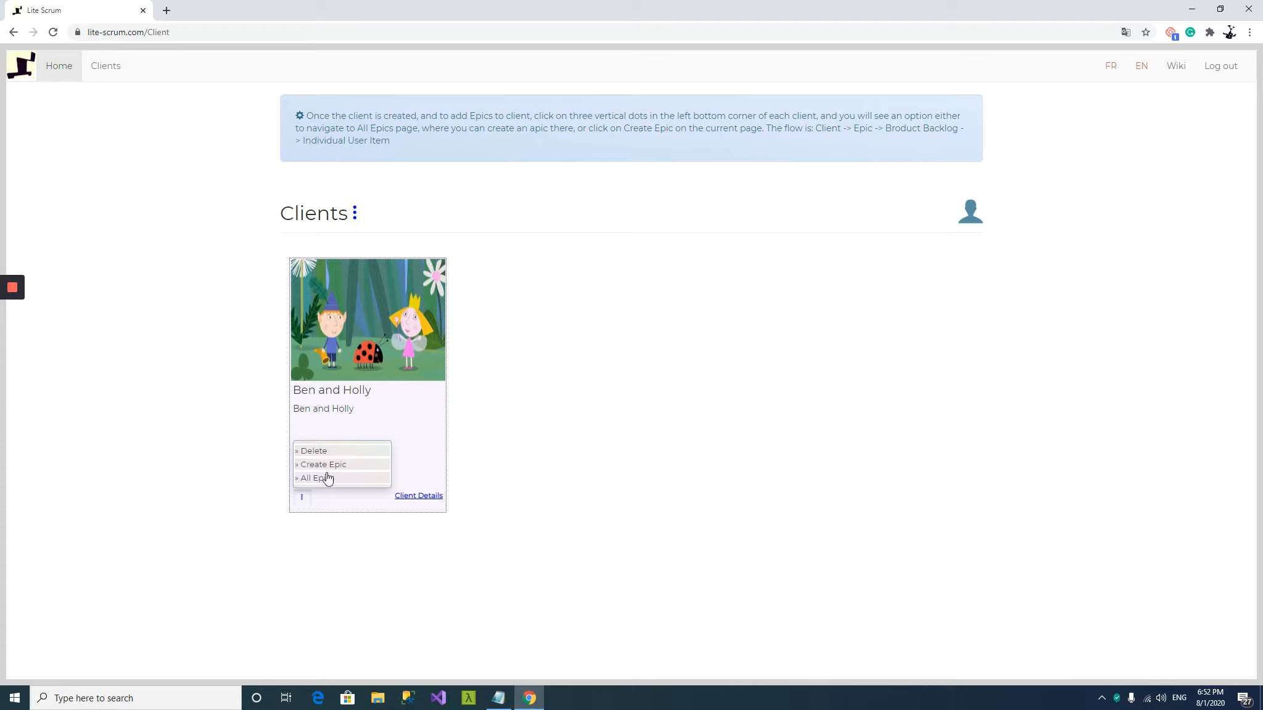
click(320, 483)
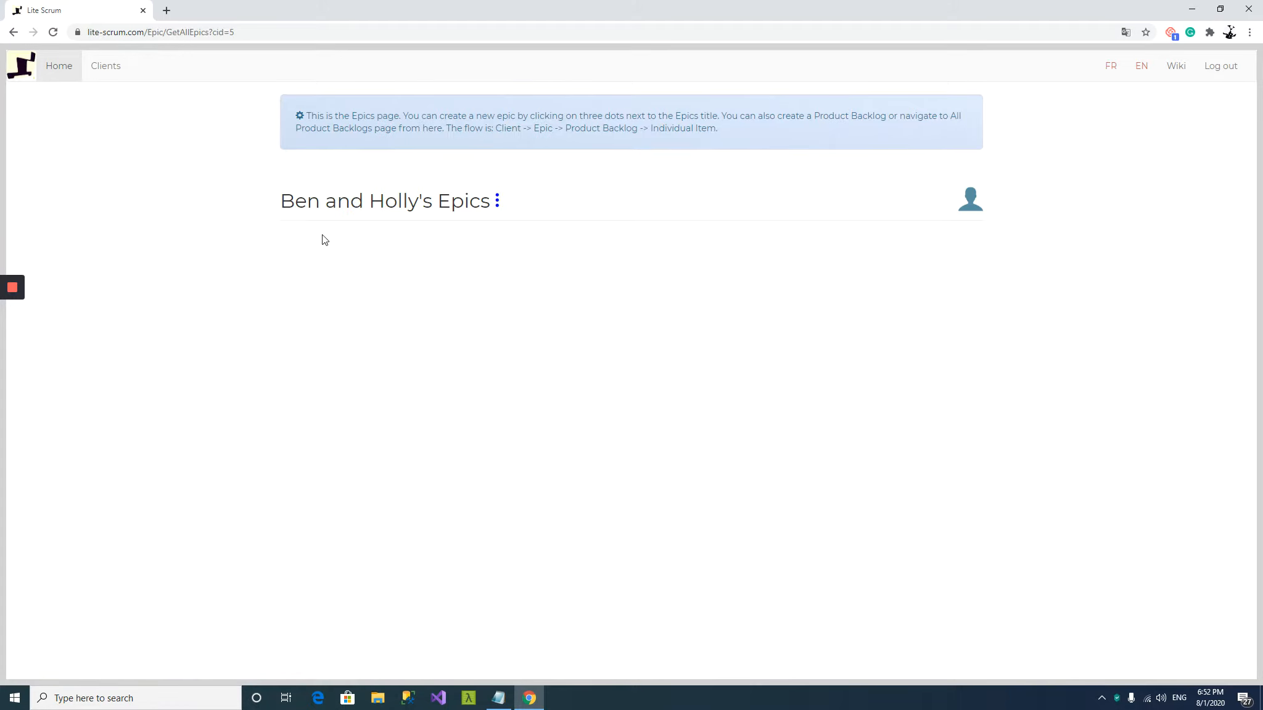
click(498, 201)
click(369, 231)
click(465, 145)
text(Venu)
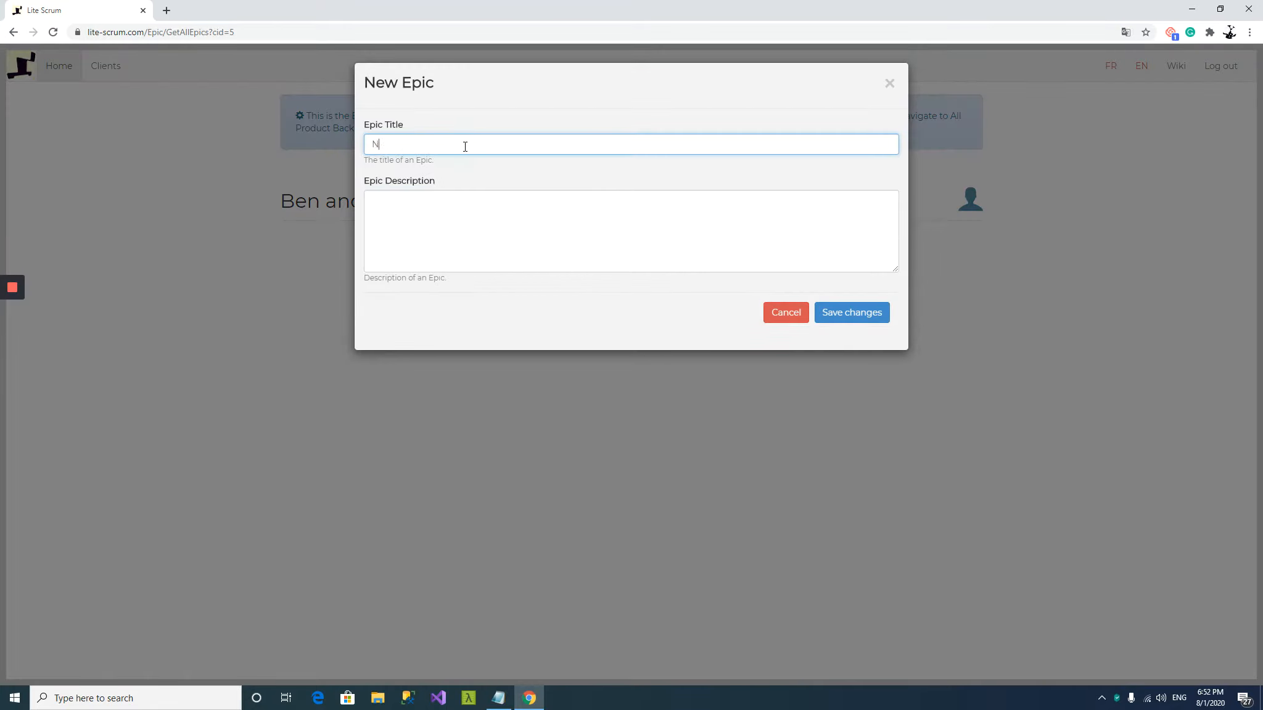
key(BackSpace)
key(BackSpace)
key(BackSpace)
key(BackSpace)
text(B)
click(446, 194)
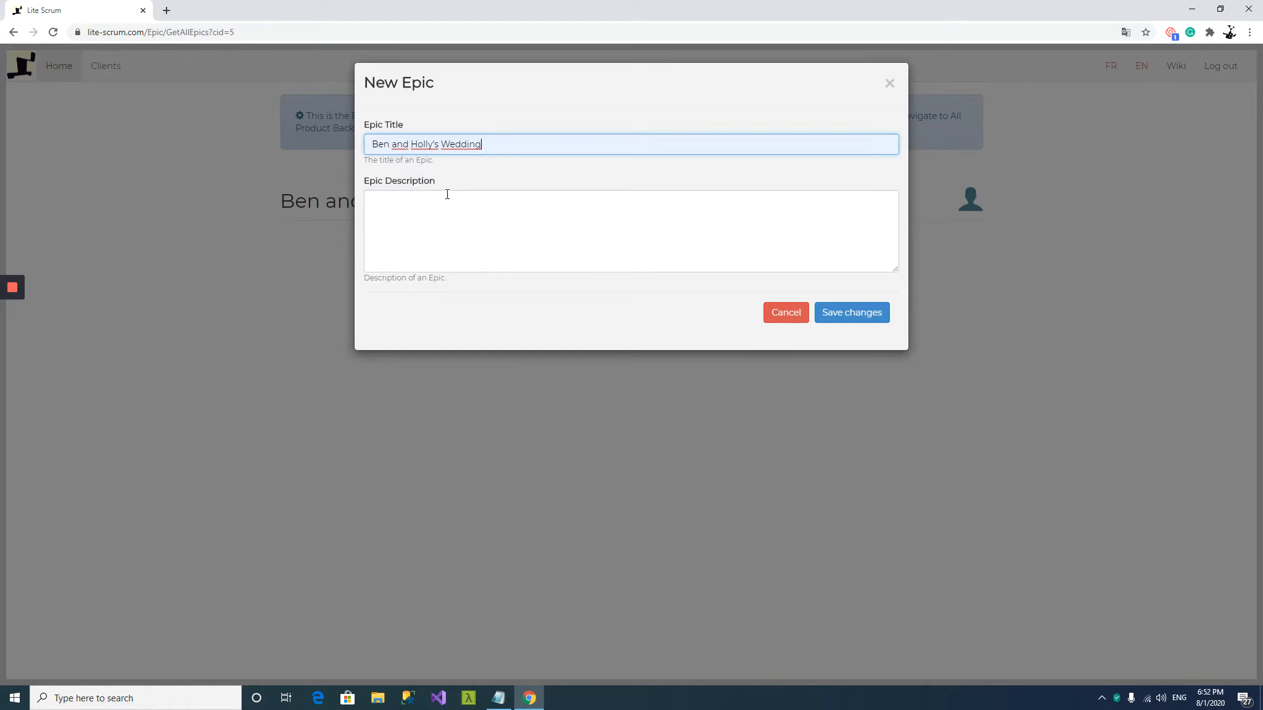
Enter Ben and Holly's Wedding as the epic description and save the epic
click(447, 195)
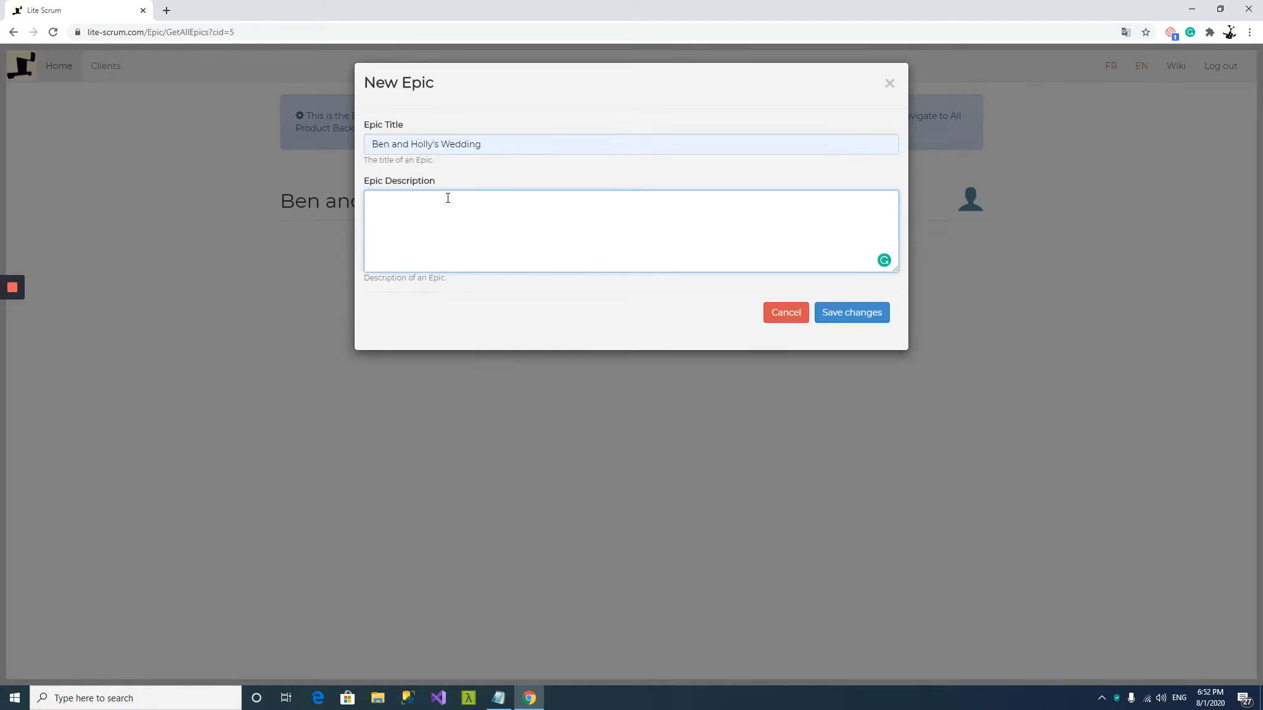
text(Ben and Holly's Wedding)
click(853, 314)
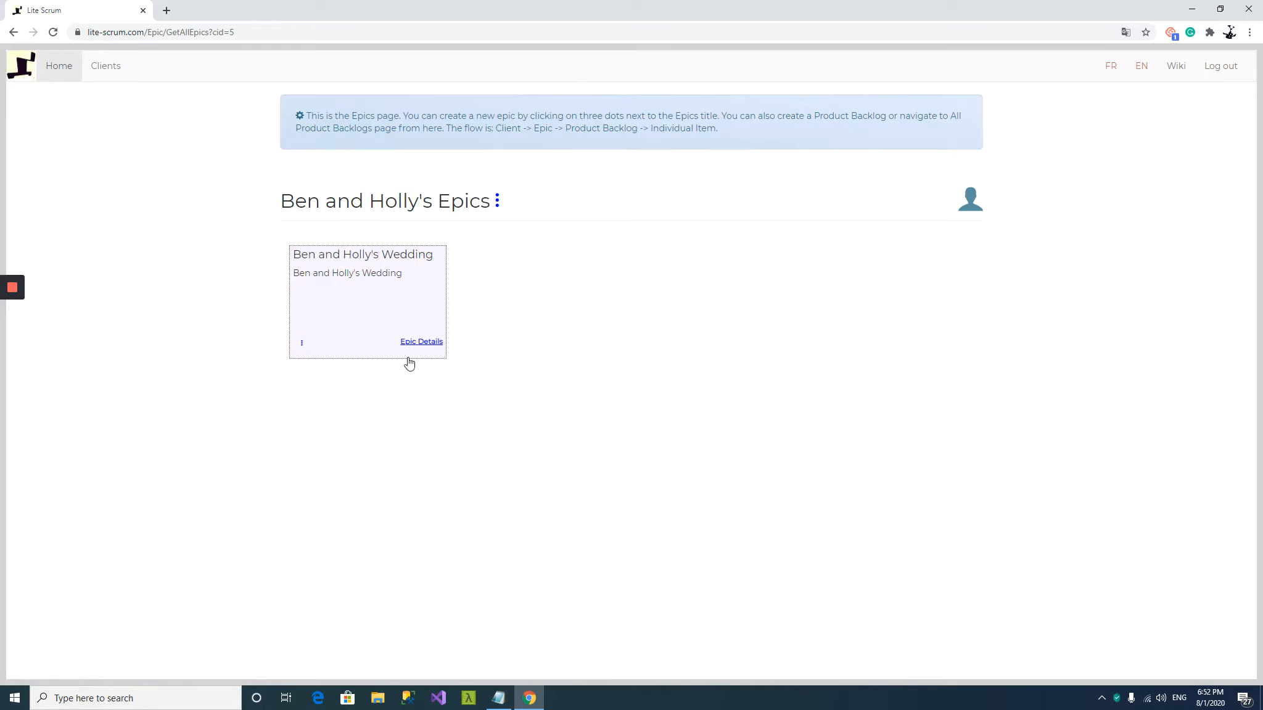
Open all product backlogs of the Ben and Holly's Wedding epic
click(302, 342)
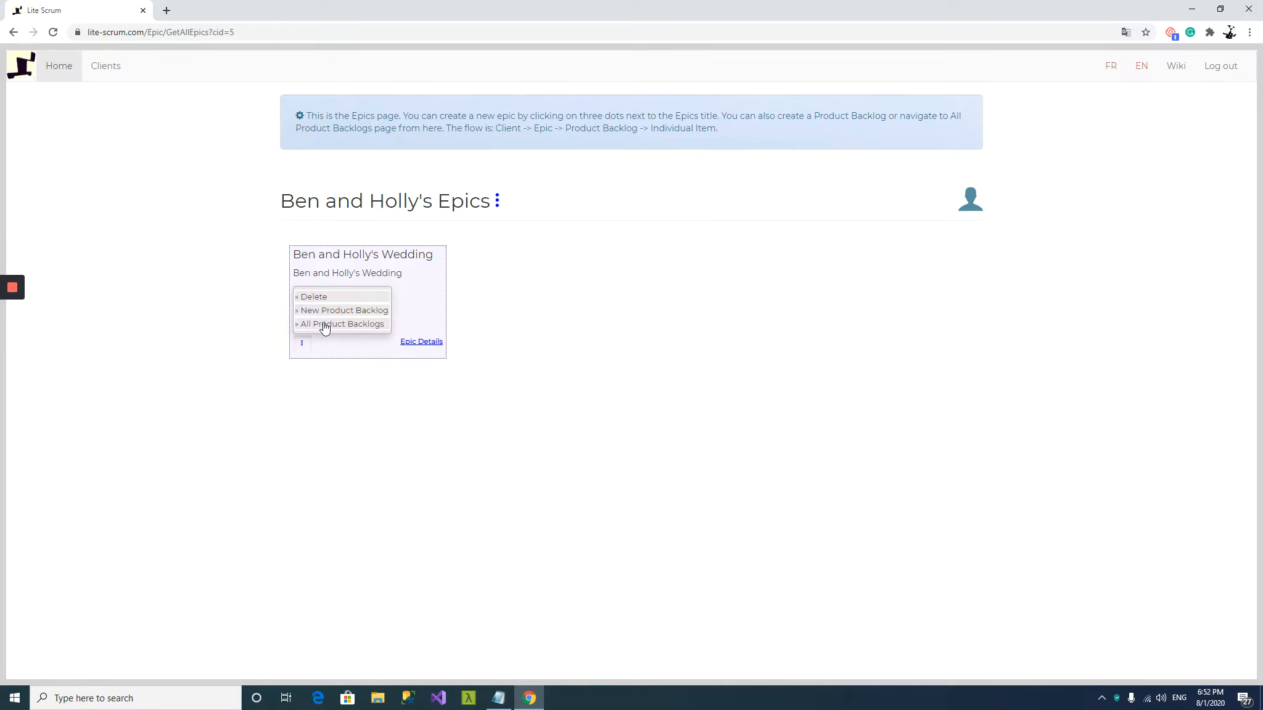
click(324, 324)
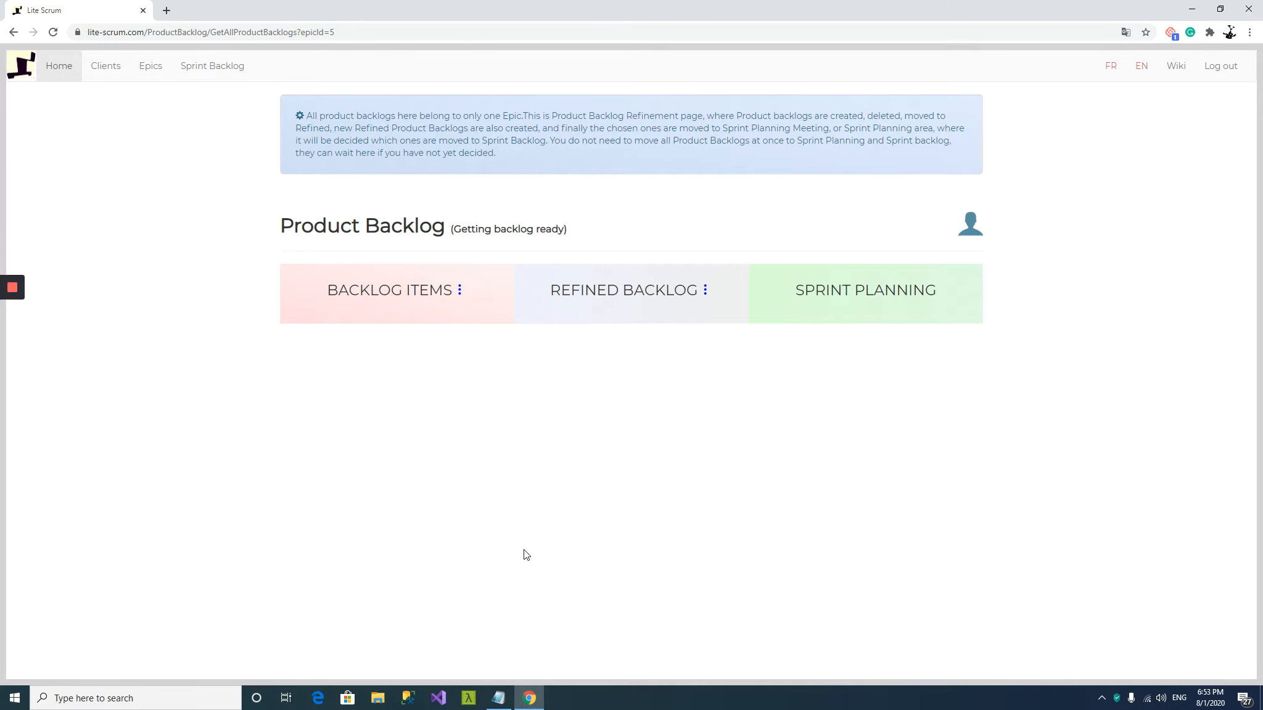
Switch to the Sprints-Wedding-Example notes in Notepad and examine the stage list and the tasks under Stage one
click(498, 698)
click(294, 271)
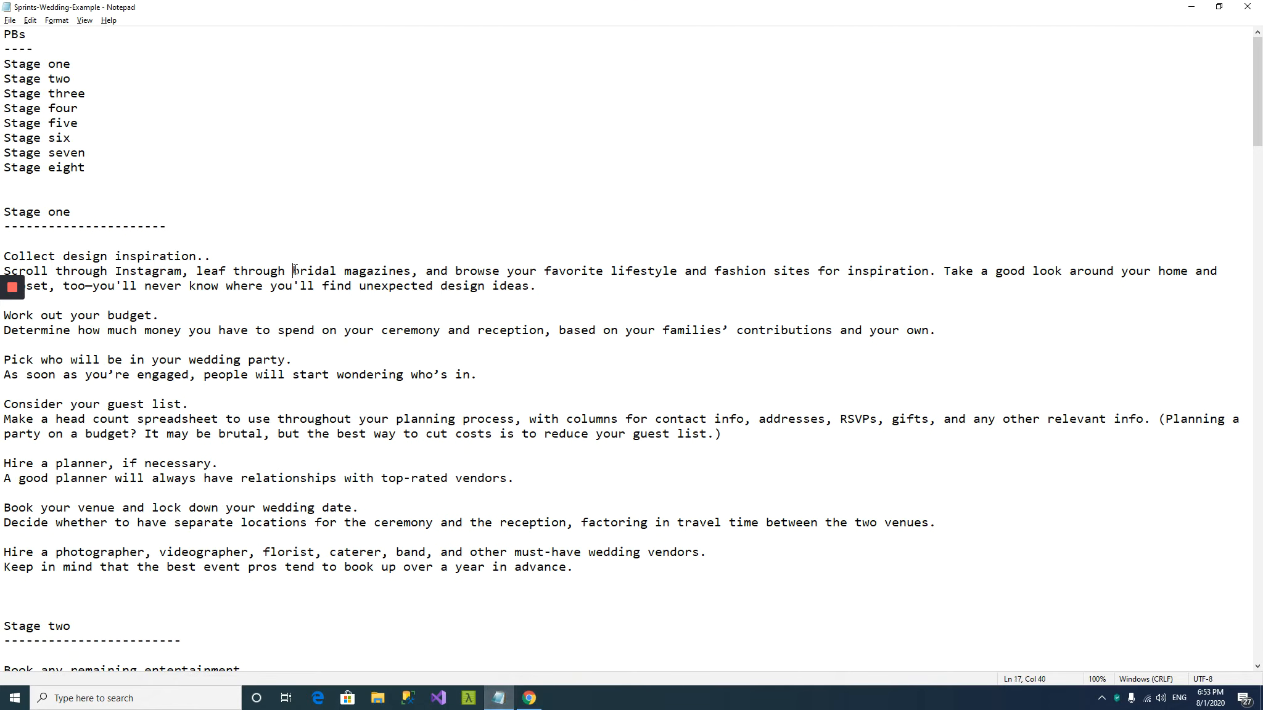
drag(119, 161, 3, 64)
click(237, 148)
drag(89, 215, 10, 209)
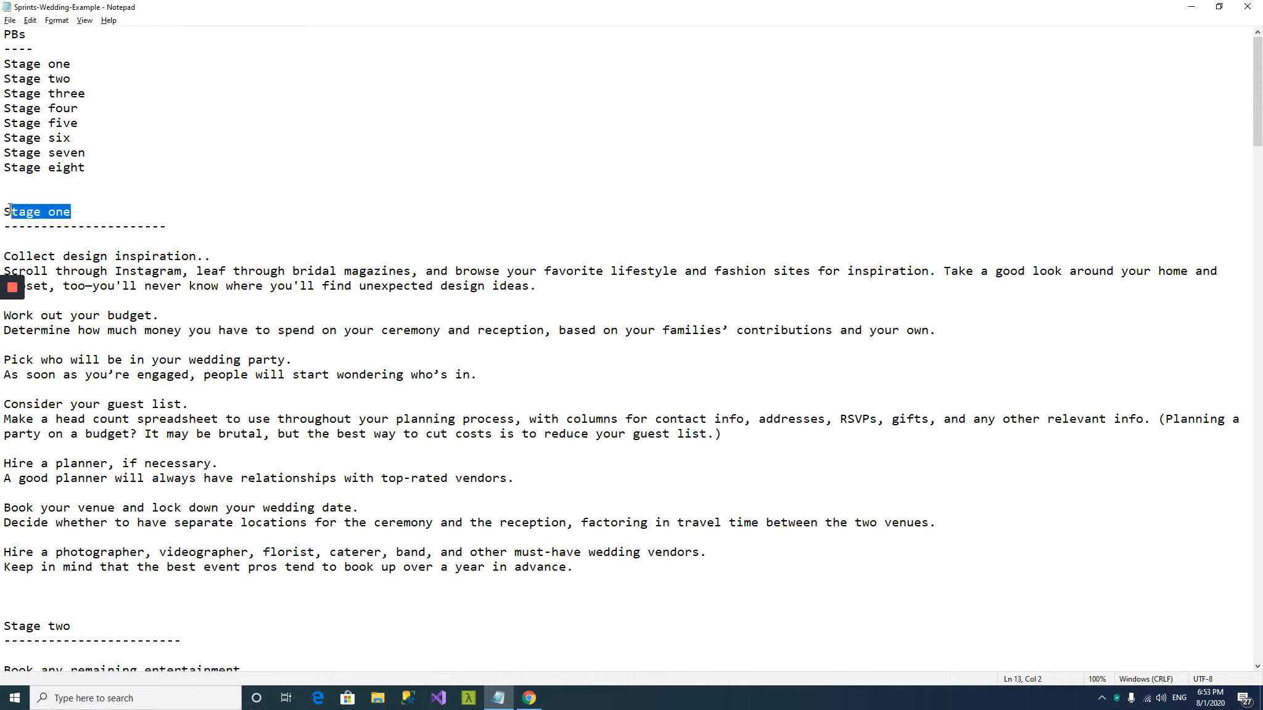
click(300, 552)
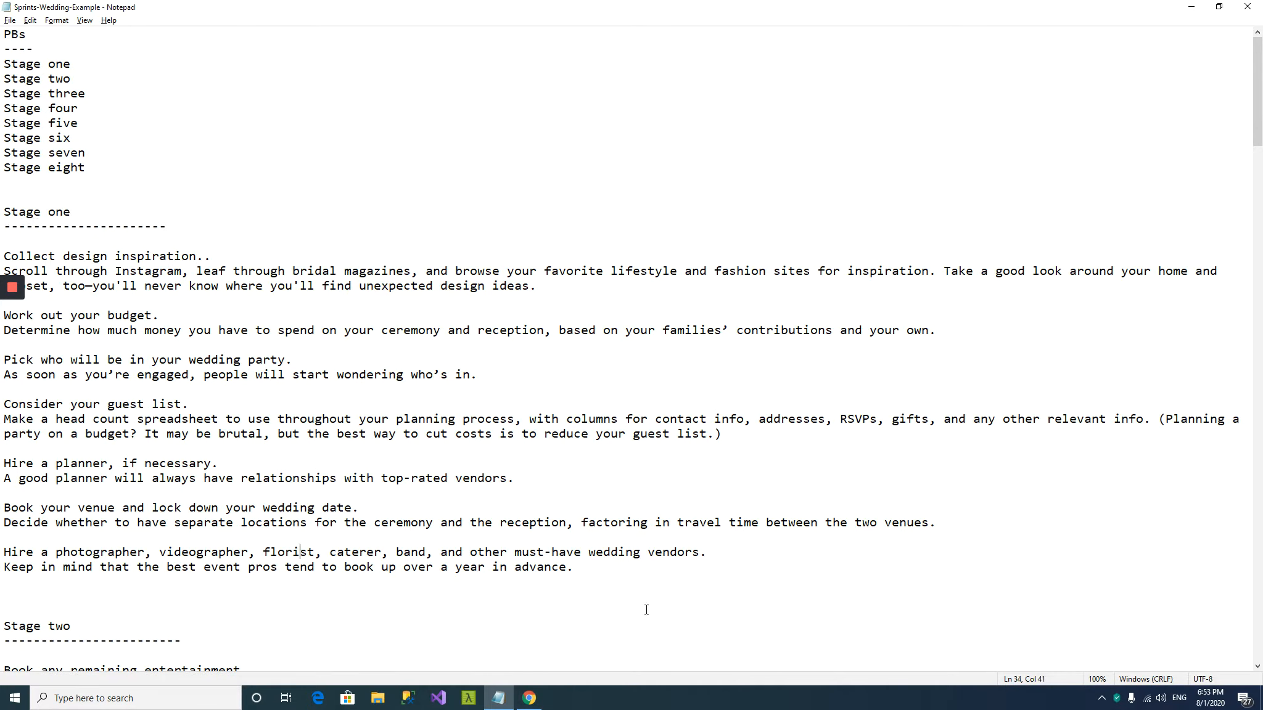
drag(620, 569, 305, 247)
click(306, 247)
Copy Stage one from the notes and paste it as the title and description of a new product backlog in Lite Scrum
drag(72, 64, 3, 63)
key(ctrl+c)
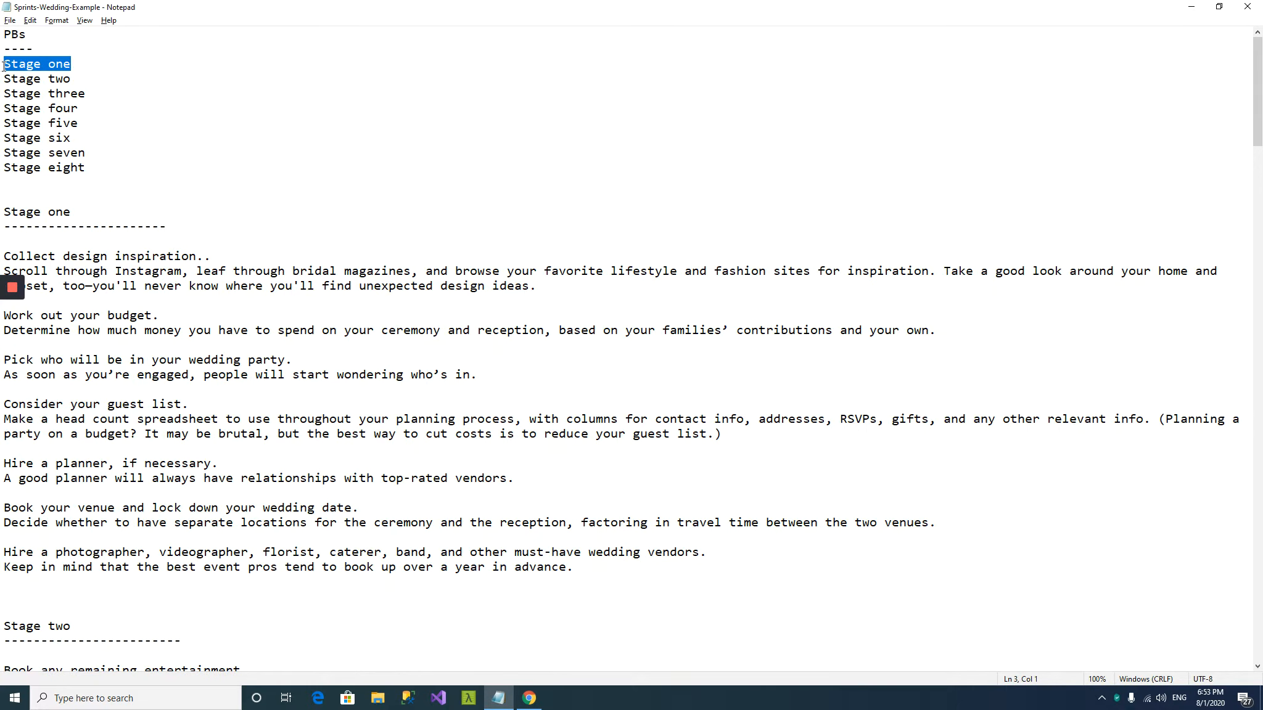
key(alt+Tab)
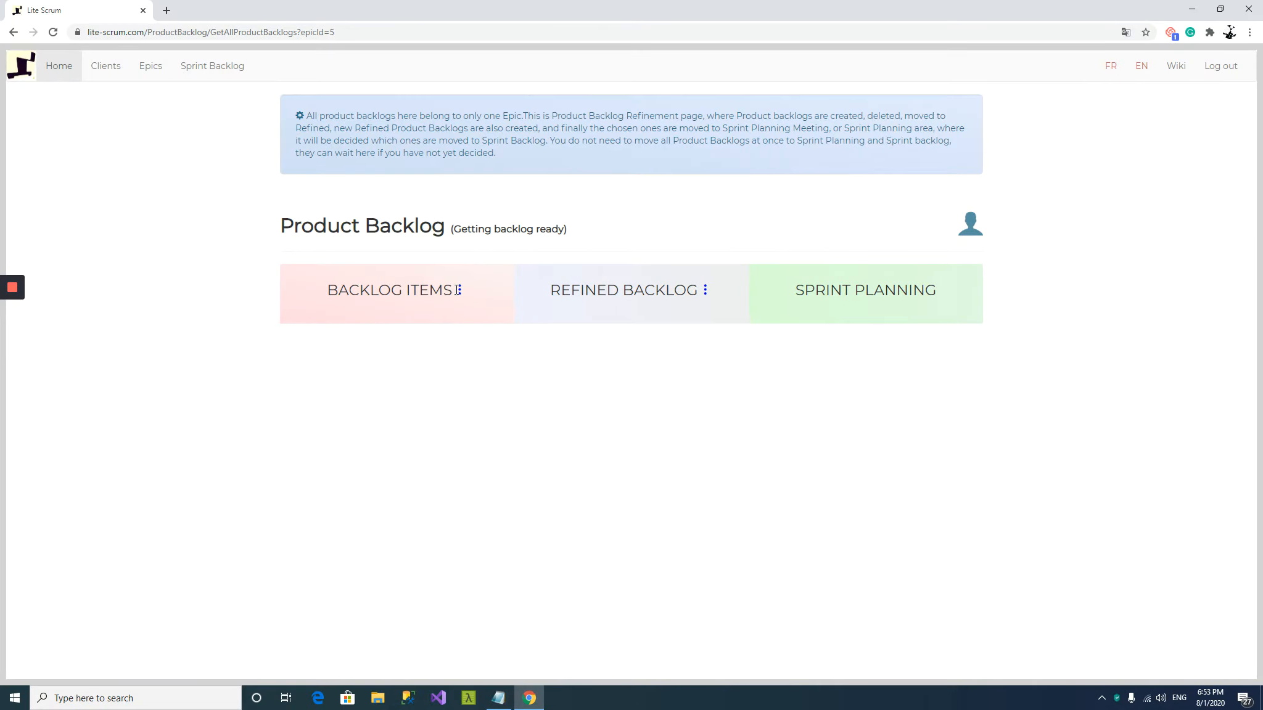
click(458, 289)
click(343, 310)
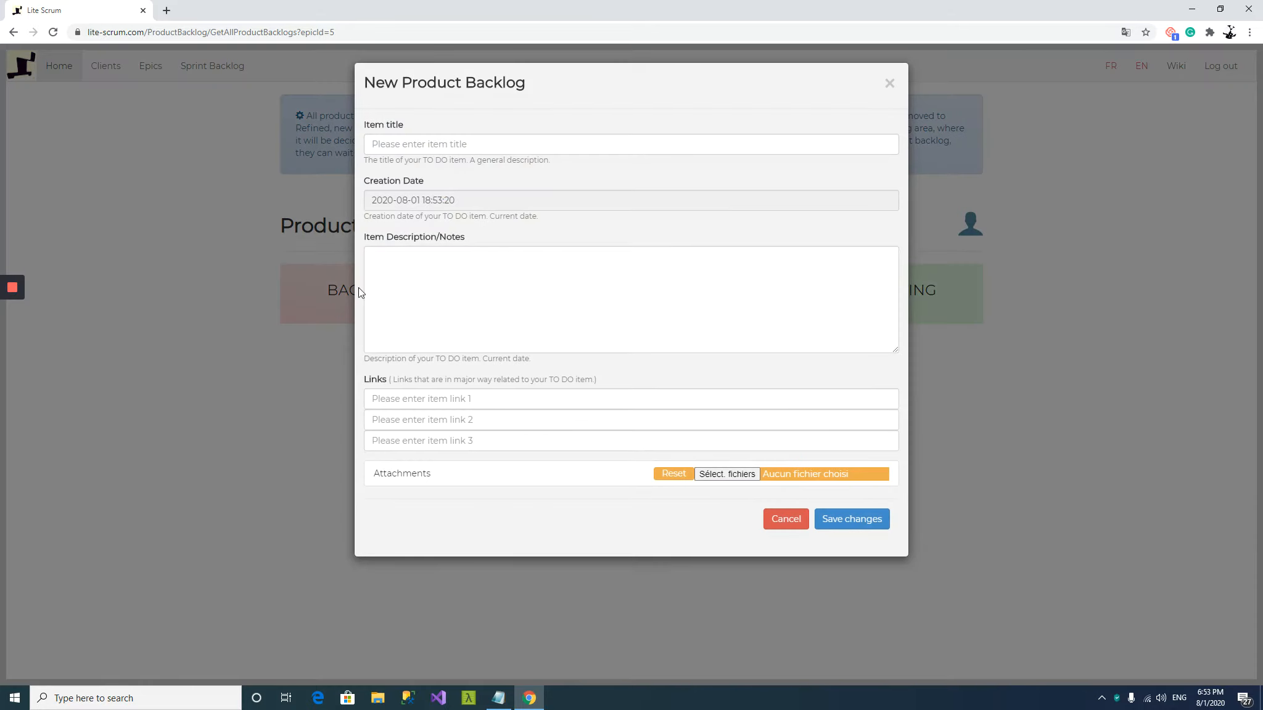
click(445, 144)
key(ctrl+v)
click(522, 274)
key(ctrl+v)
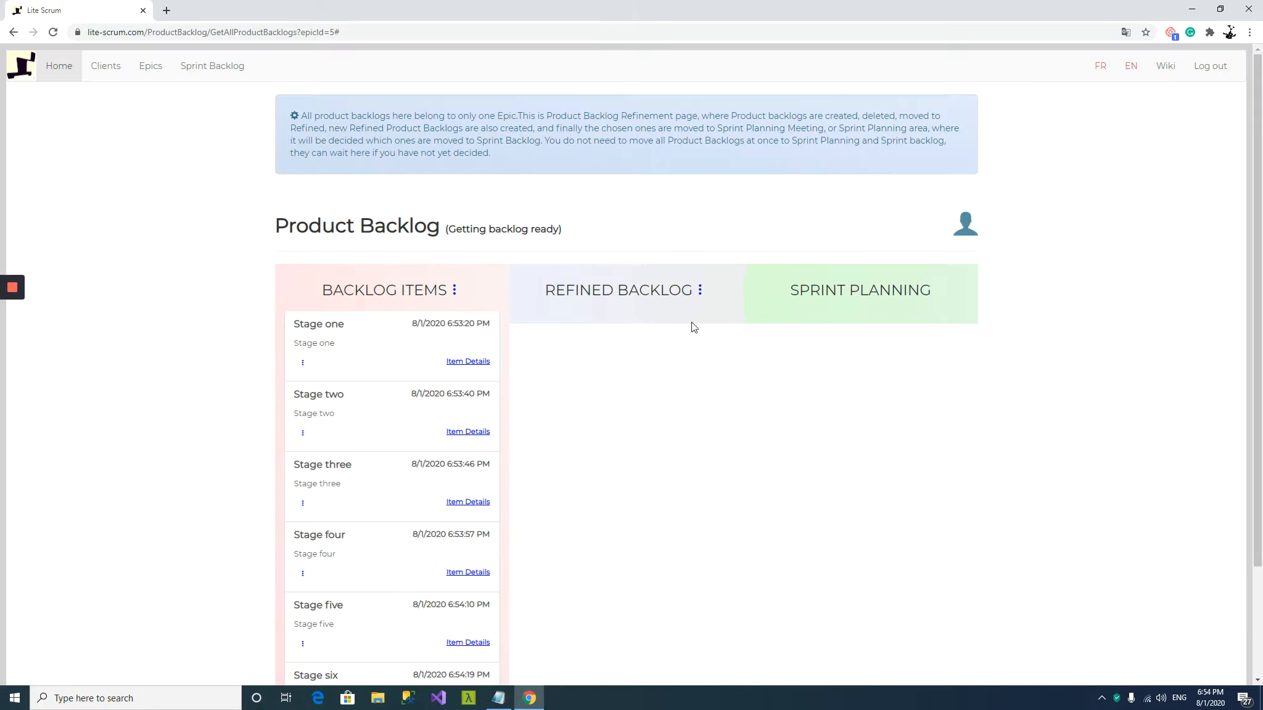
Copy Stage eight from the notes in Notepad and paste it as the title and description of a new product backlog in Lite Scrum
scroll(531, 350, down, 2)
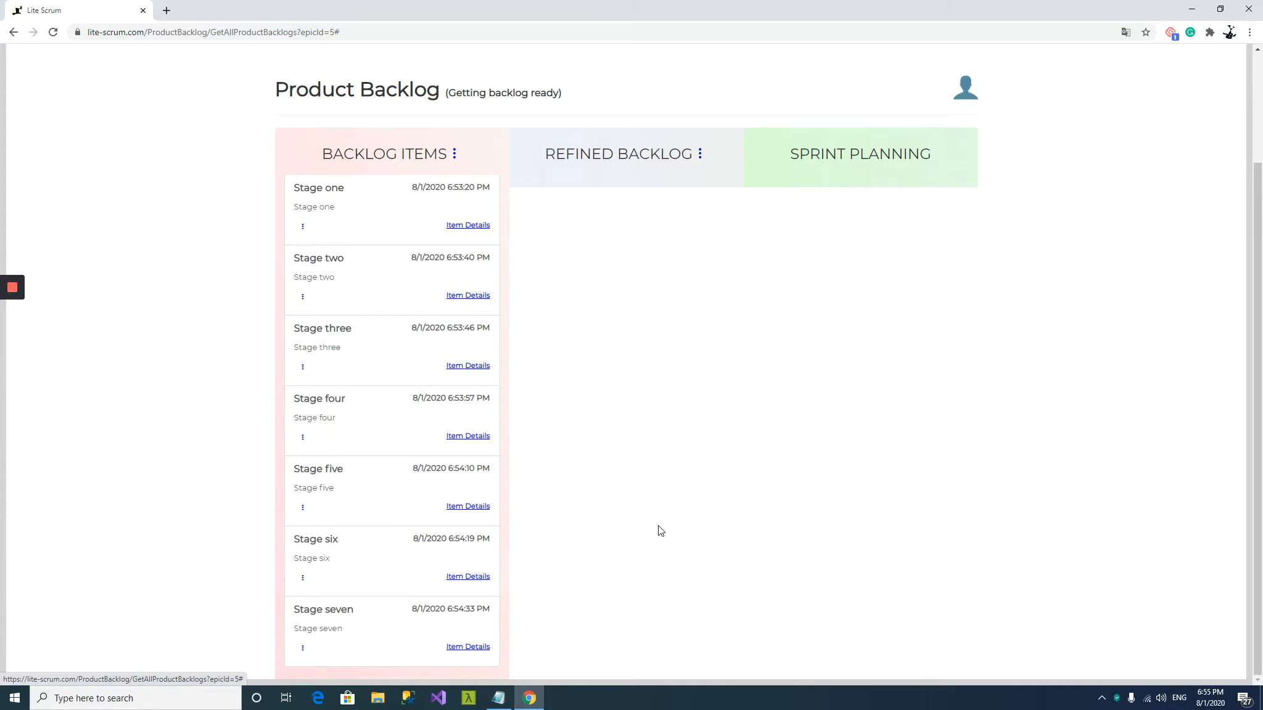
scroll(656, 527, up, 2)
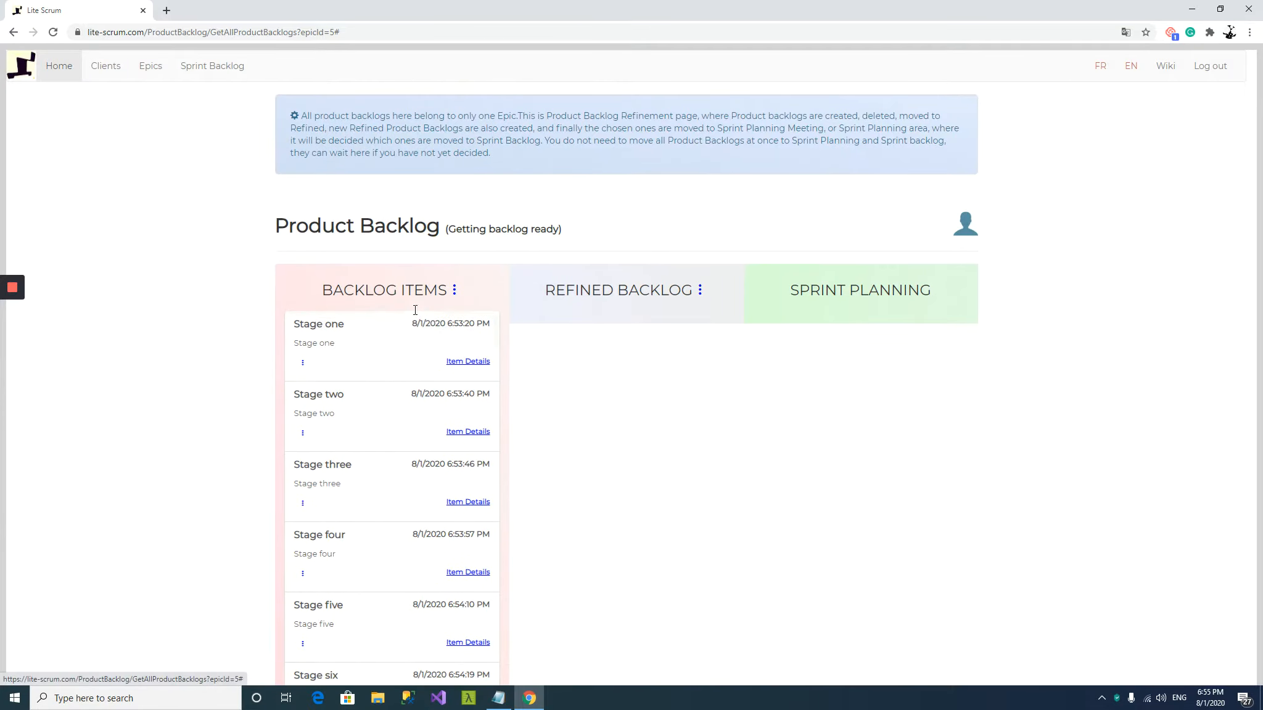
click(454, 290)
key(alt+Tab)
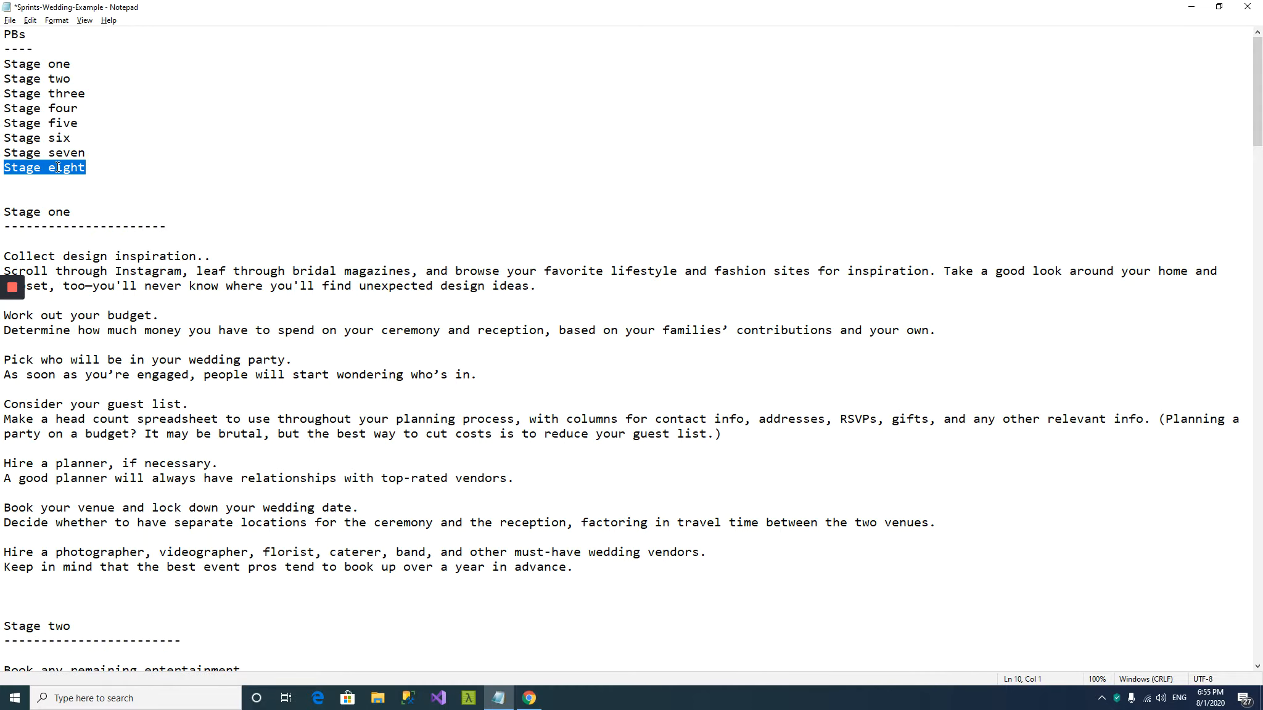
right_click(18, 169)
click(48, 205)
key(alt+Tab)
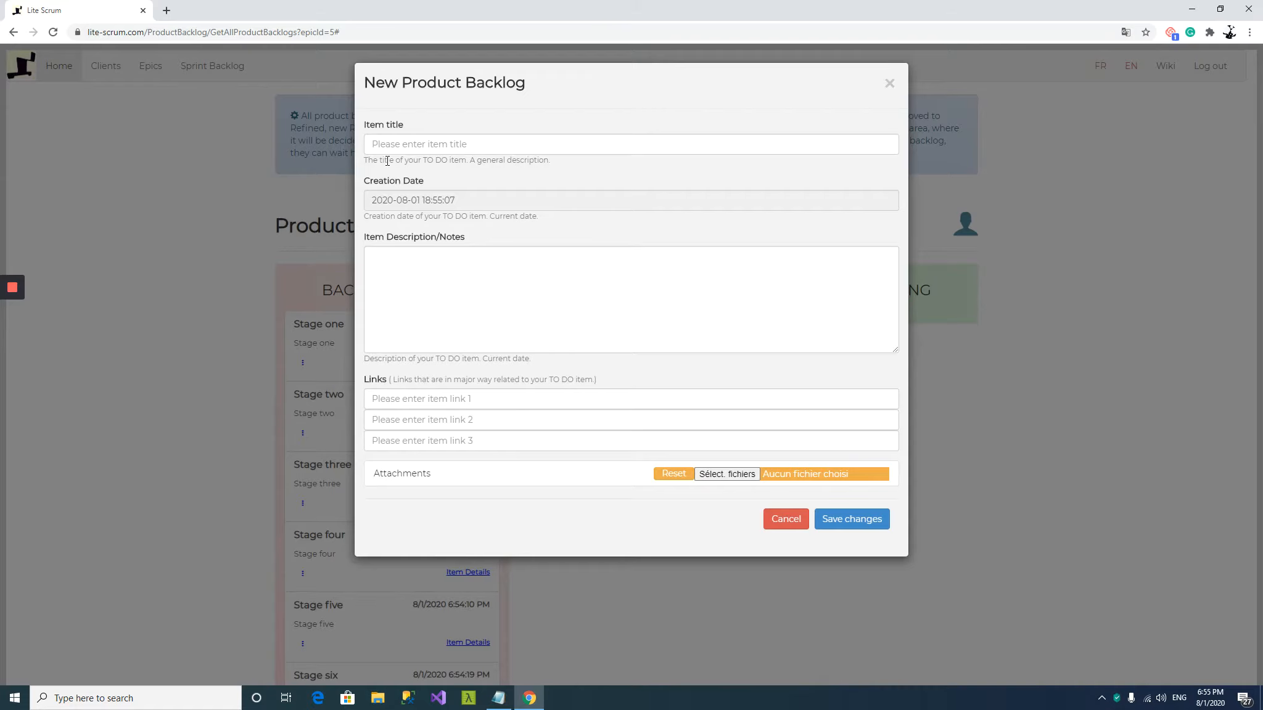
click(389, 146)
key(ctrl+v)
click(456, 259)
key(ctrl+v)
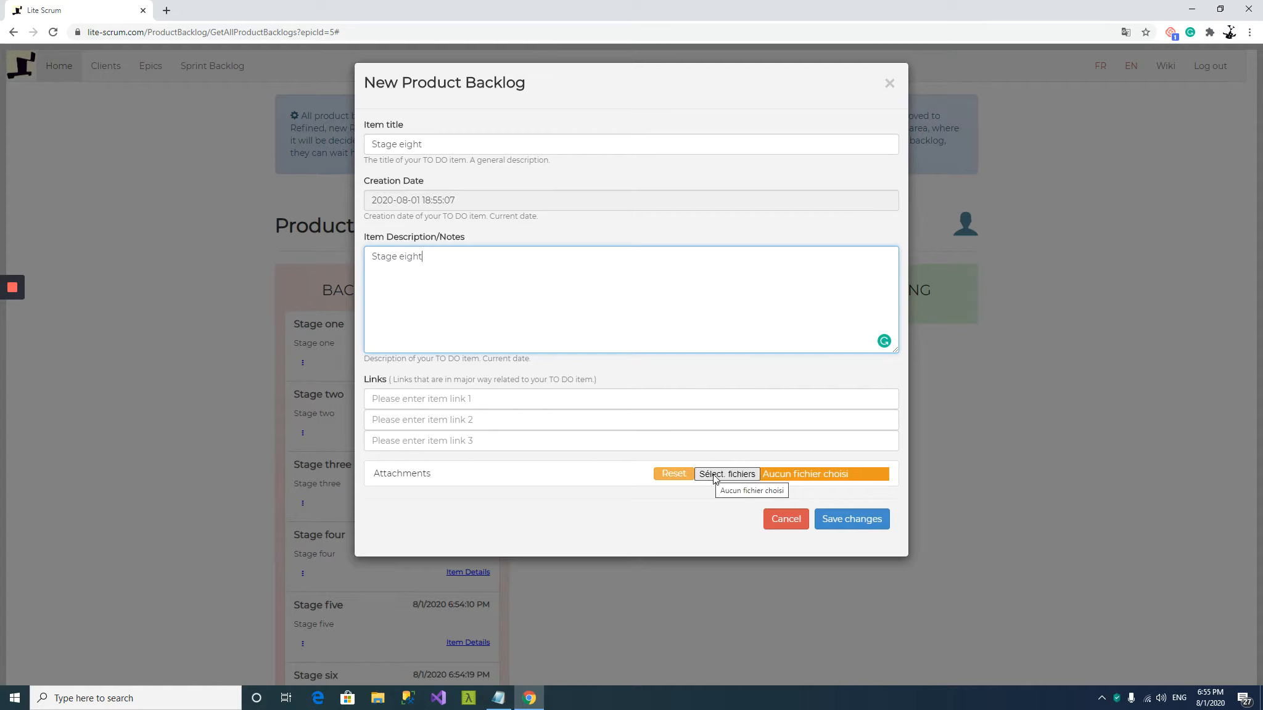
Leave the three link fields empty and save the Stage eight product backlog
click(538, 399)
click(537, 423)
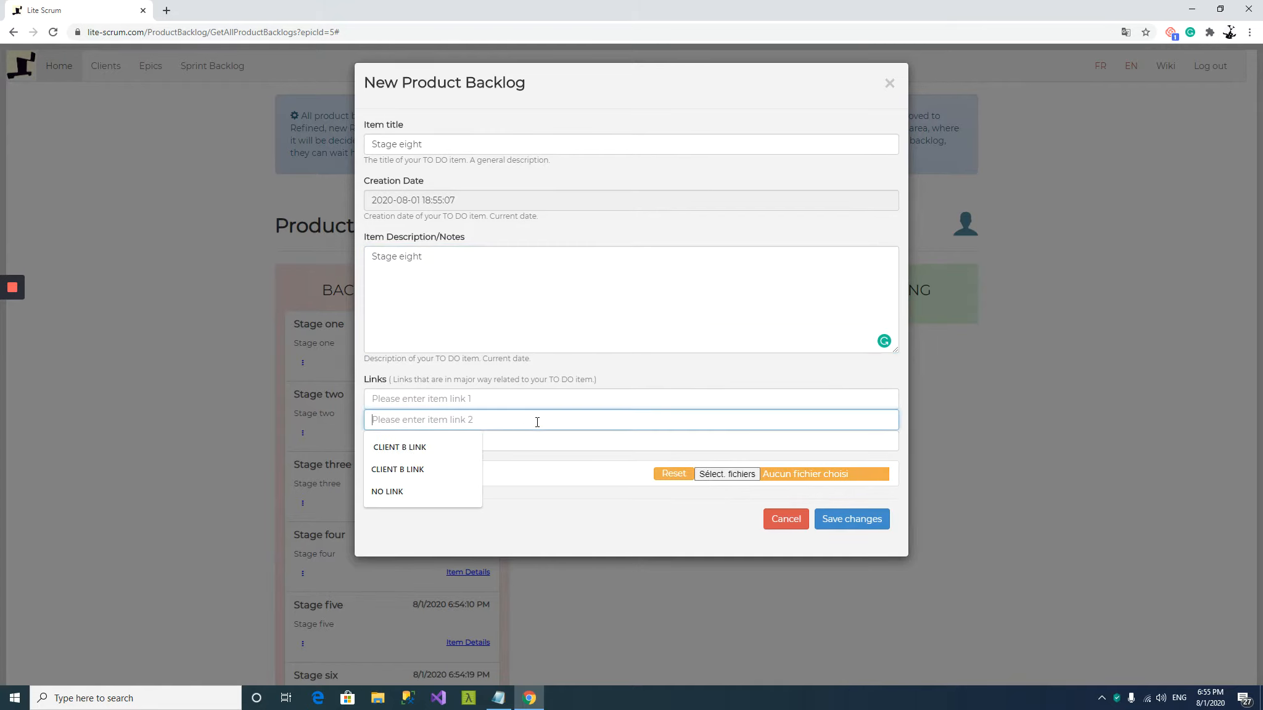
click(539, 439)
click(548, 392)
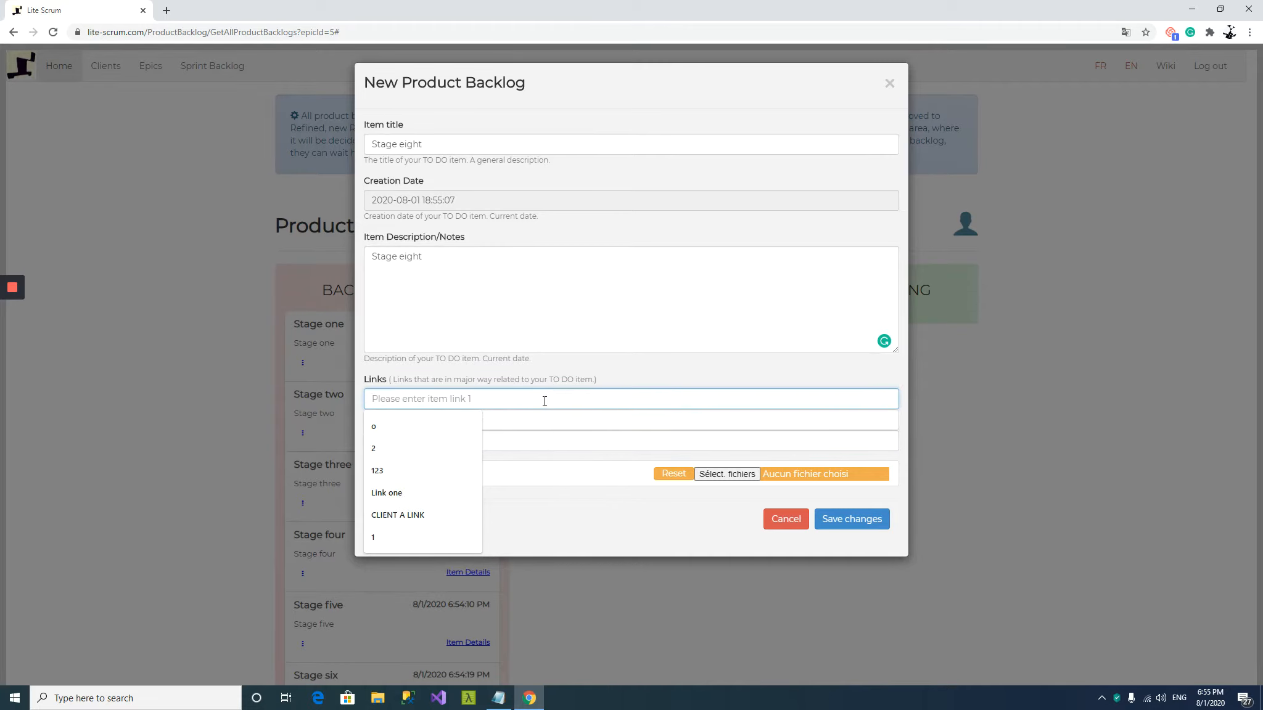
click(569, 379)
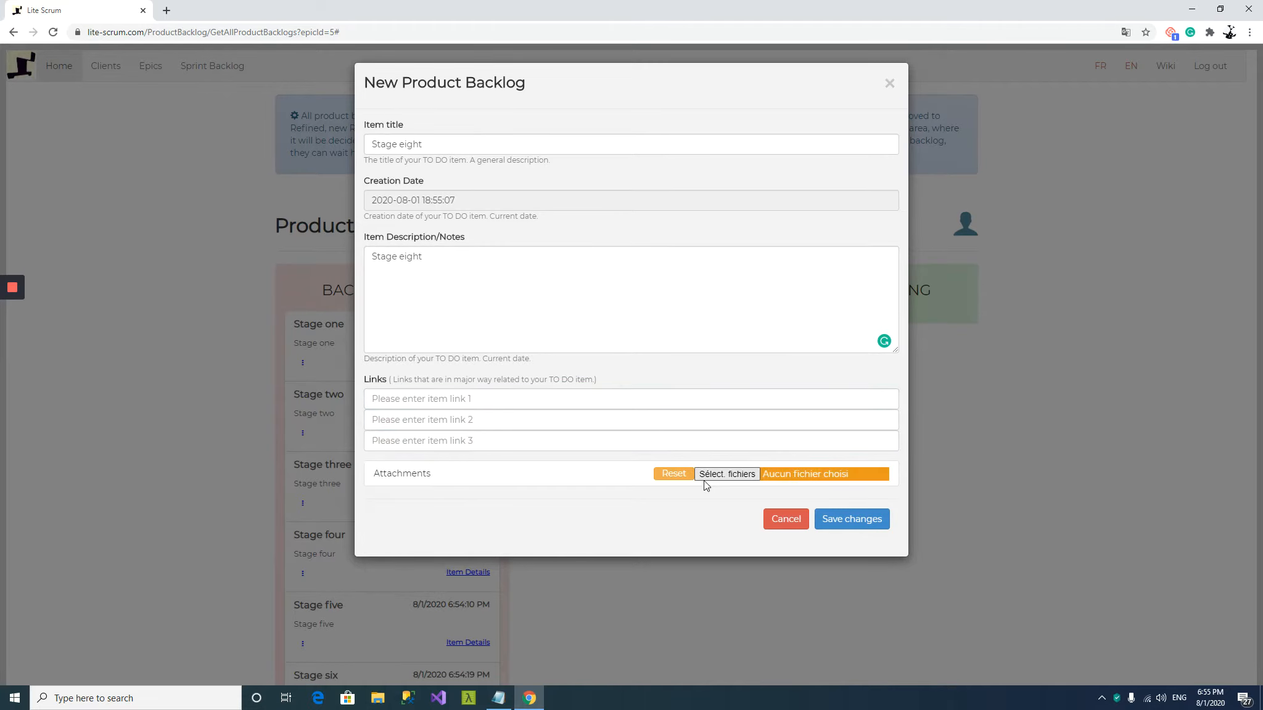
click(850, 521)
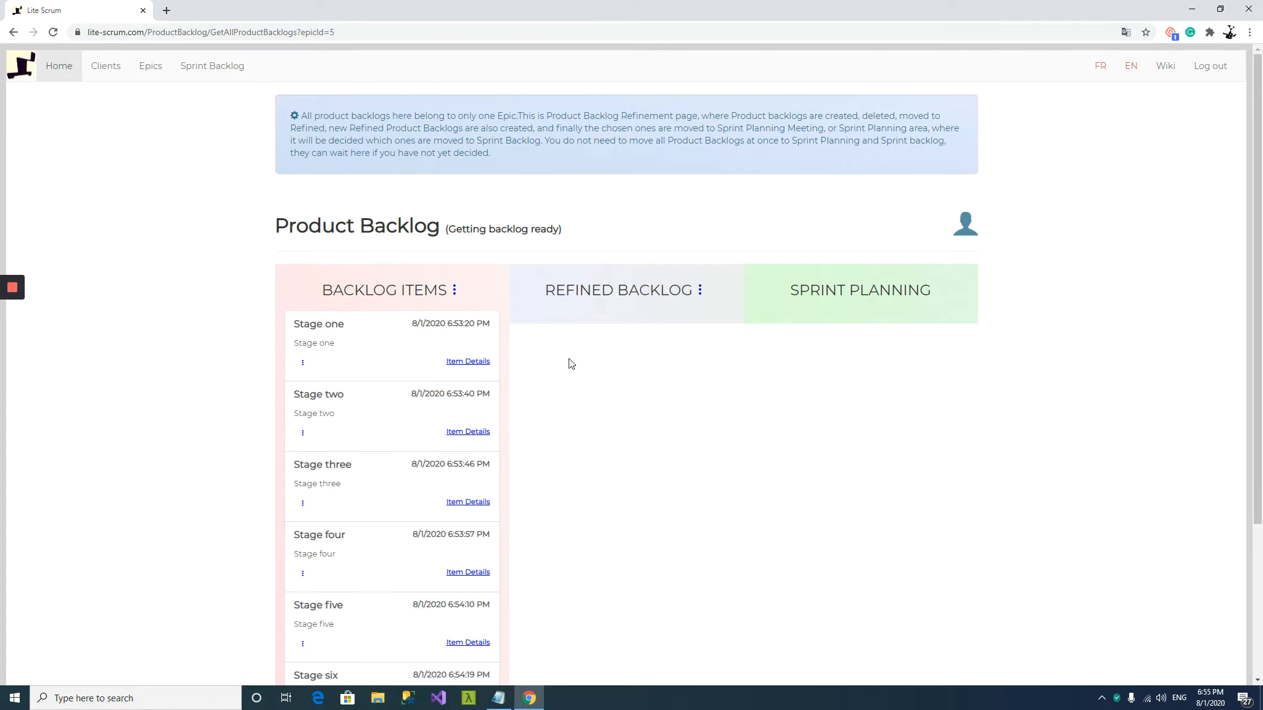
Move Stage one, Stage four, Stage two, Stage three and Stage five from Backlog Items to the Refined Backlog
click(302, 362)
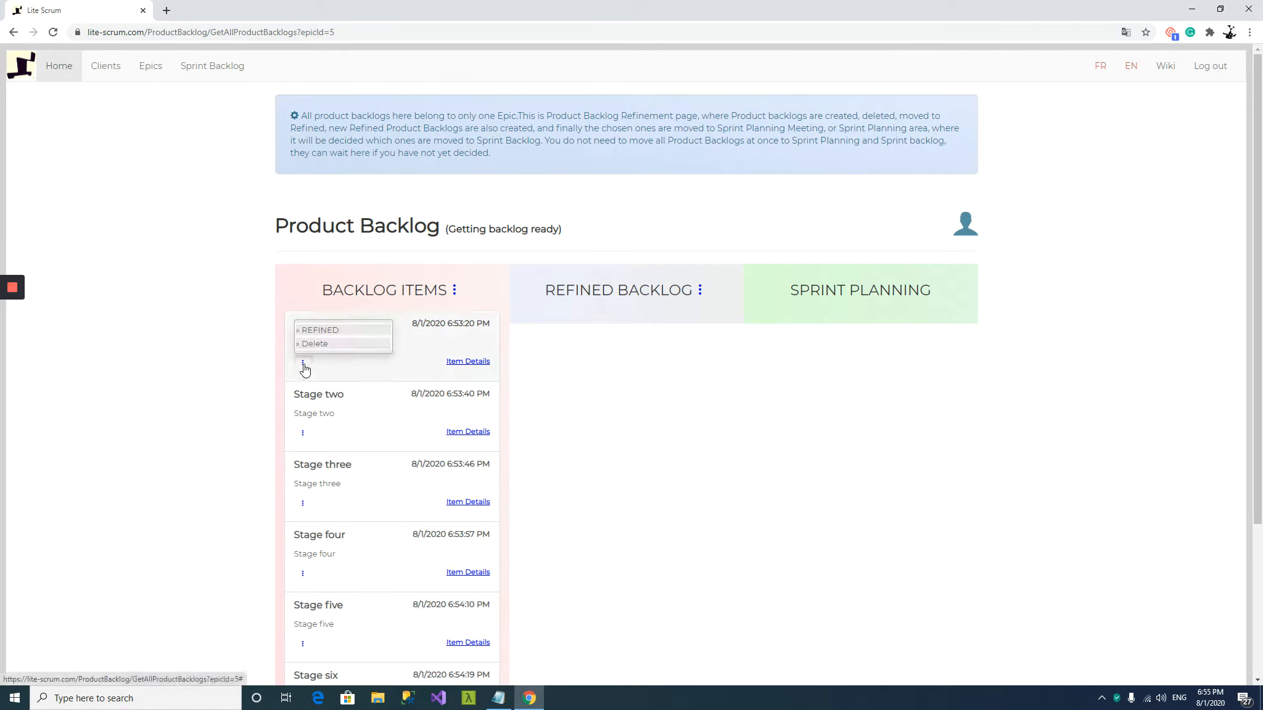
click(318, 331)
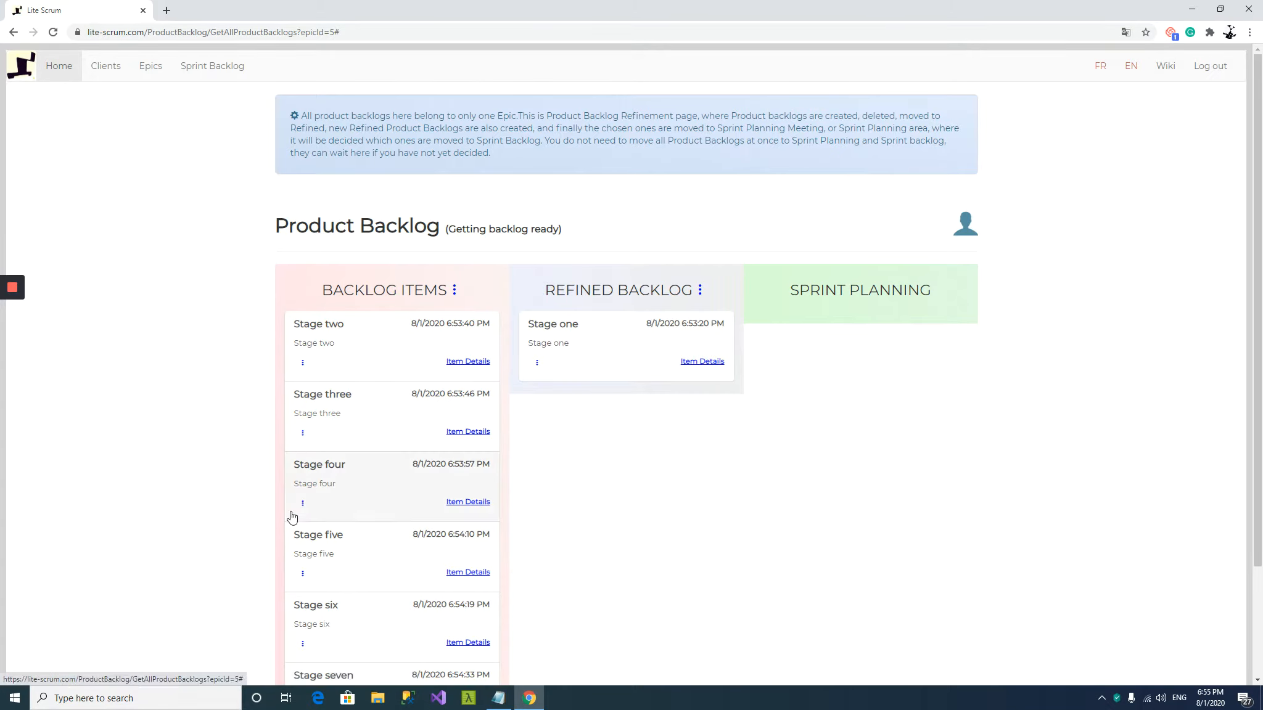
click(302, 504)
click(311, 471)
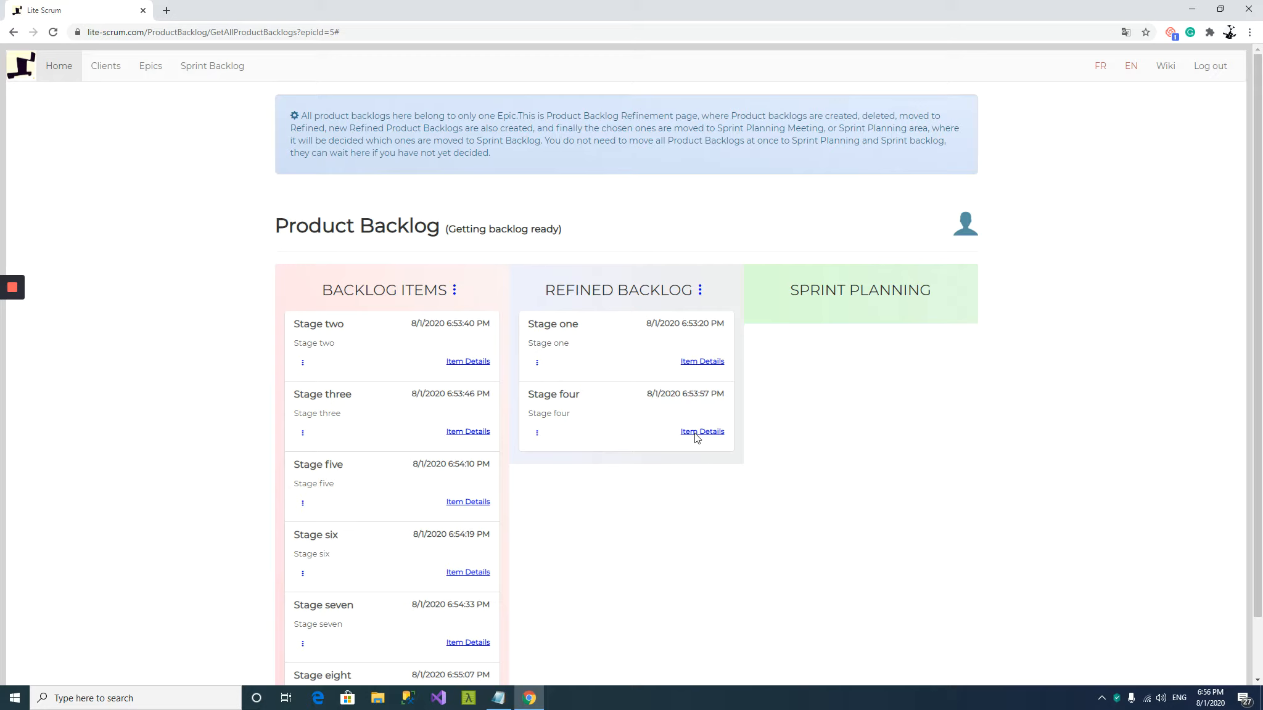
click(304, 364)
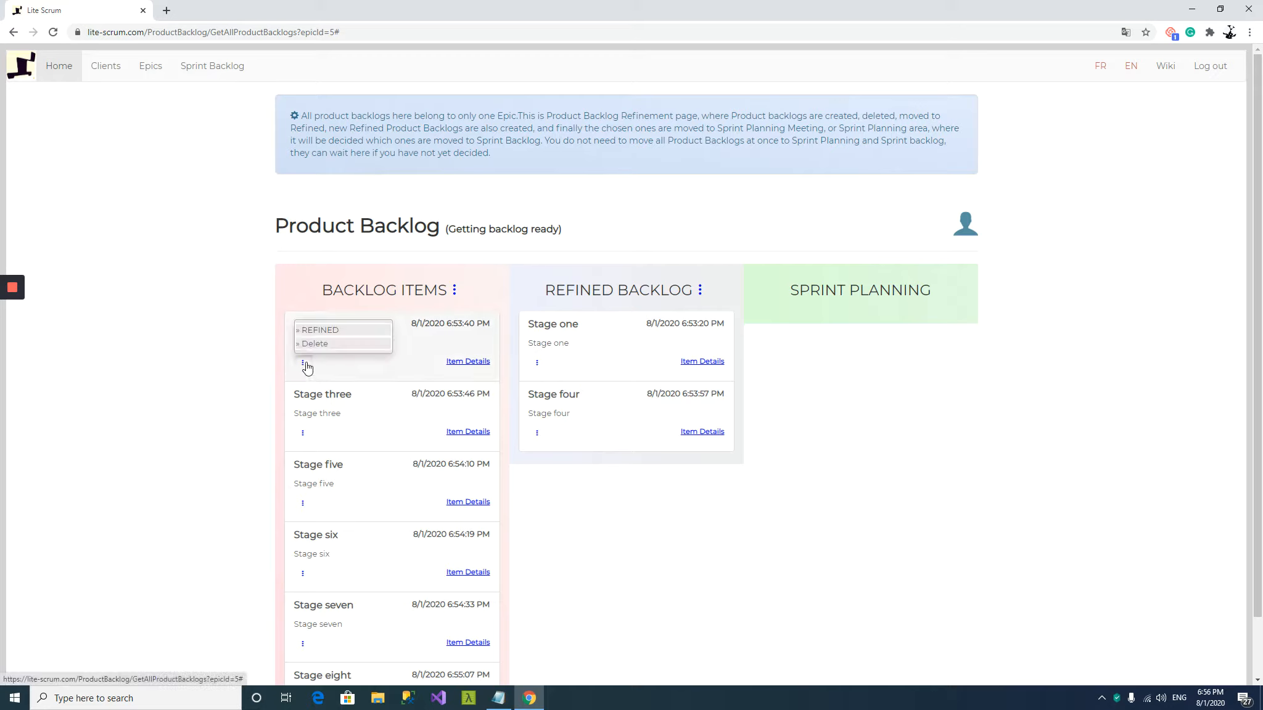
click(320, 331)
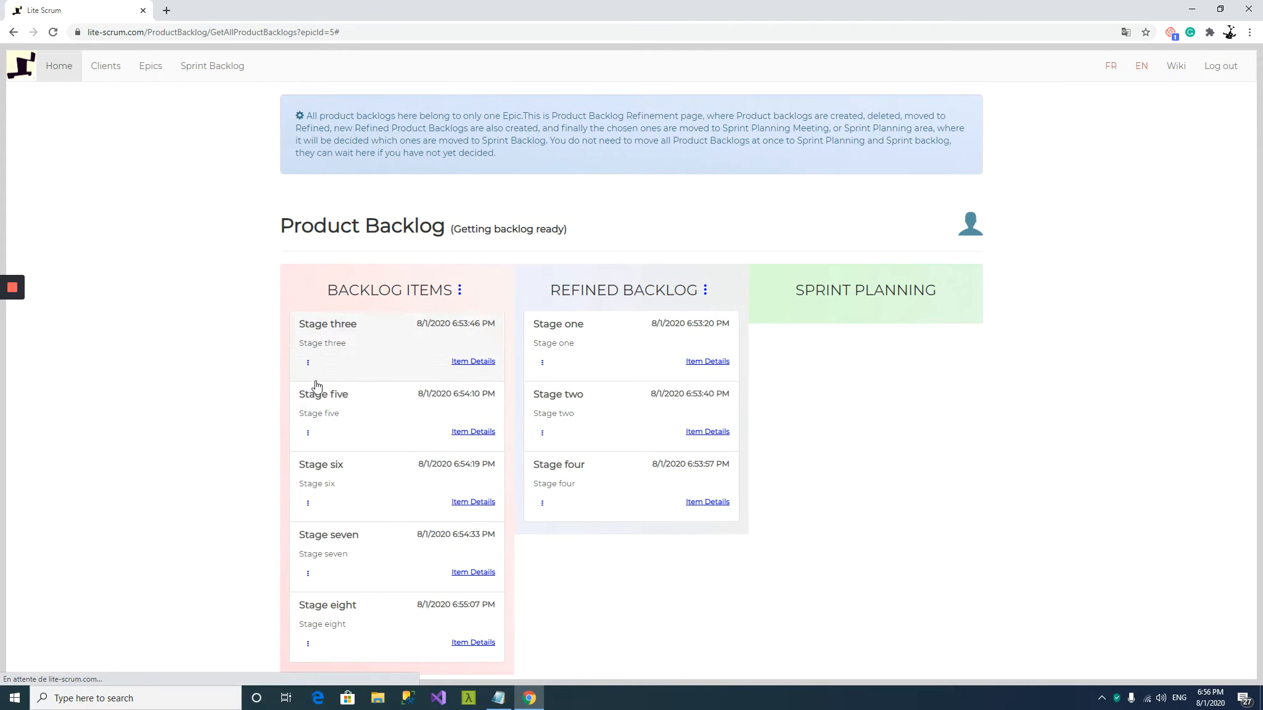
click(308, 363)
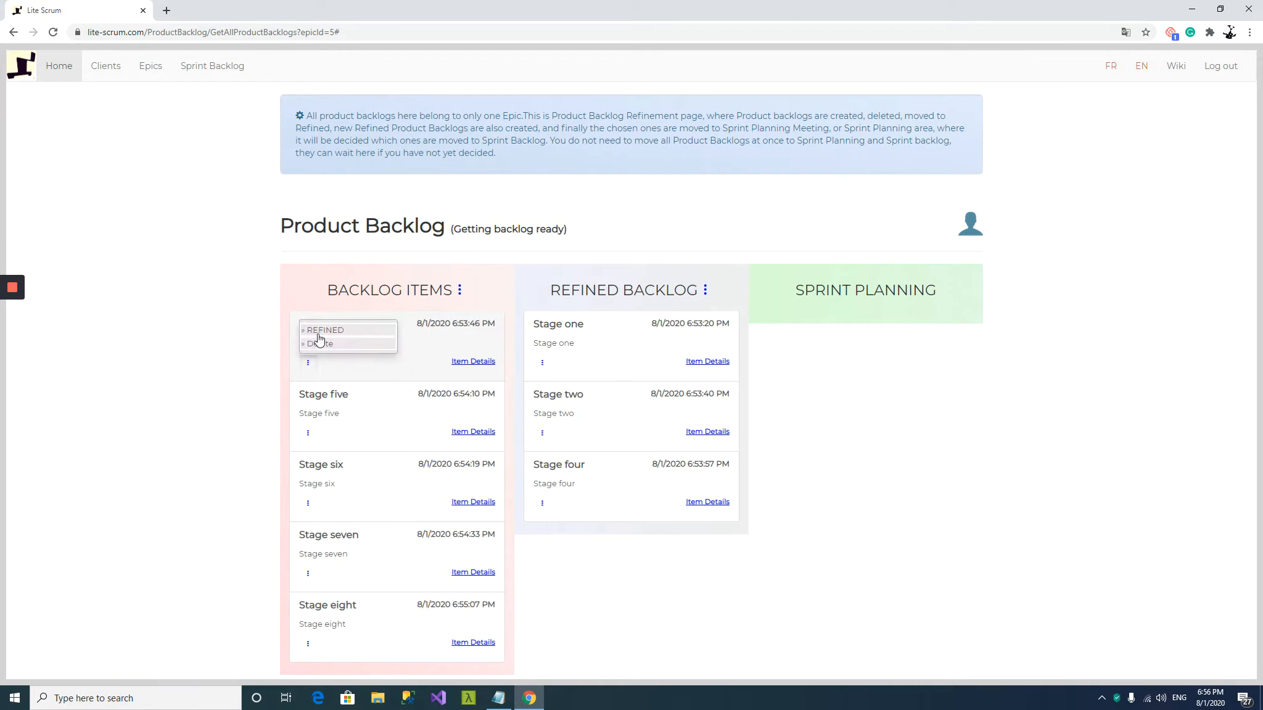
click(321, 331)
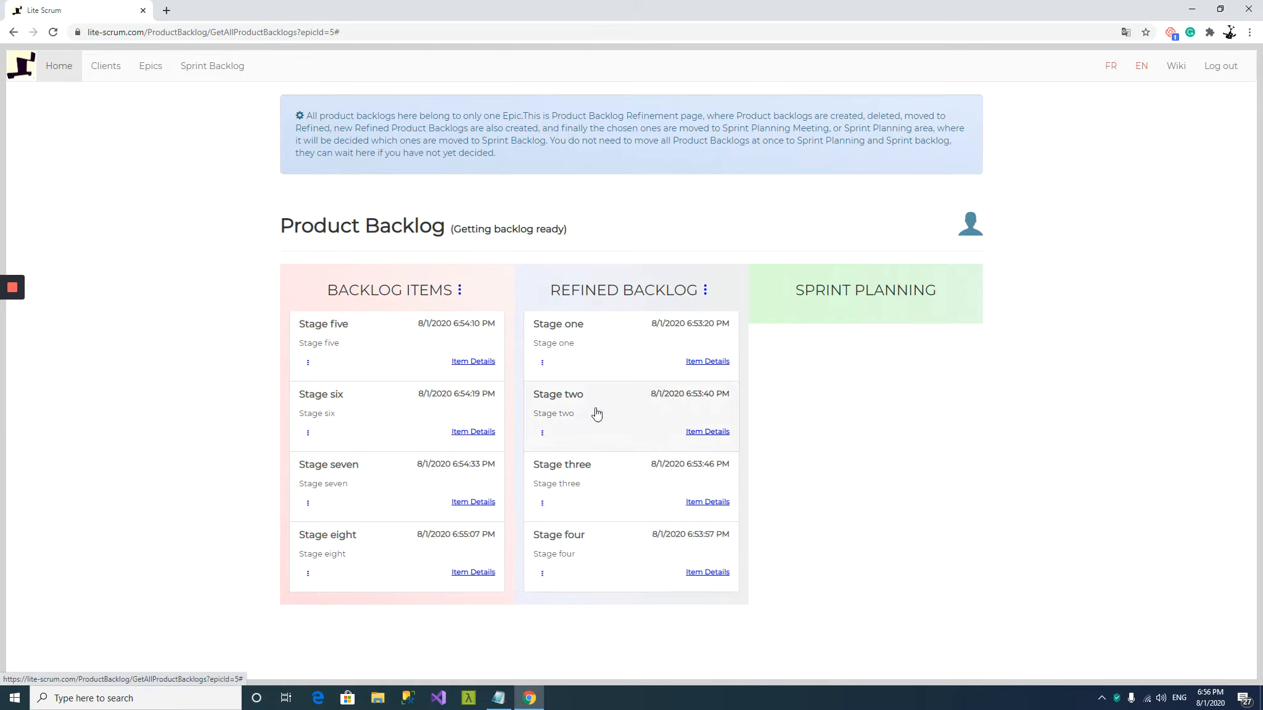
click(308, 363)
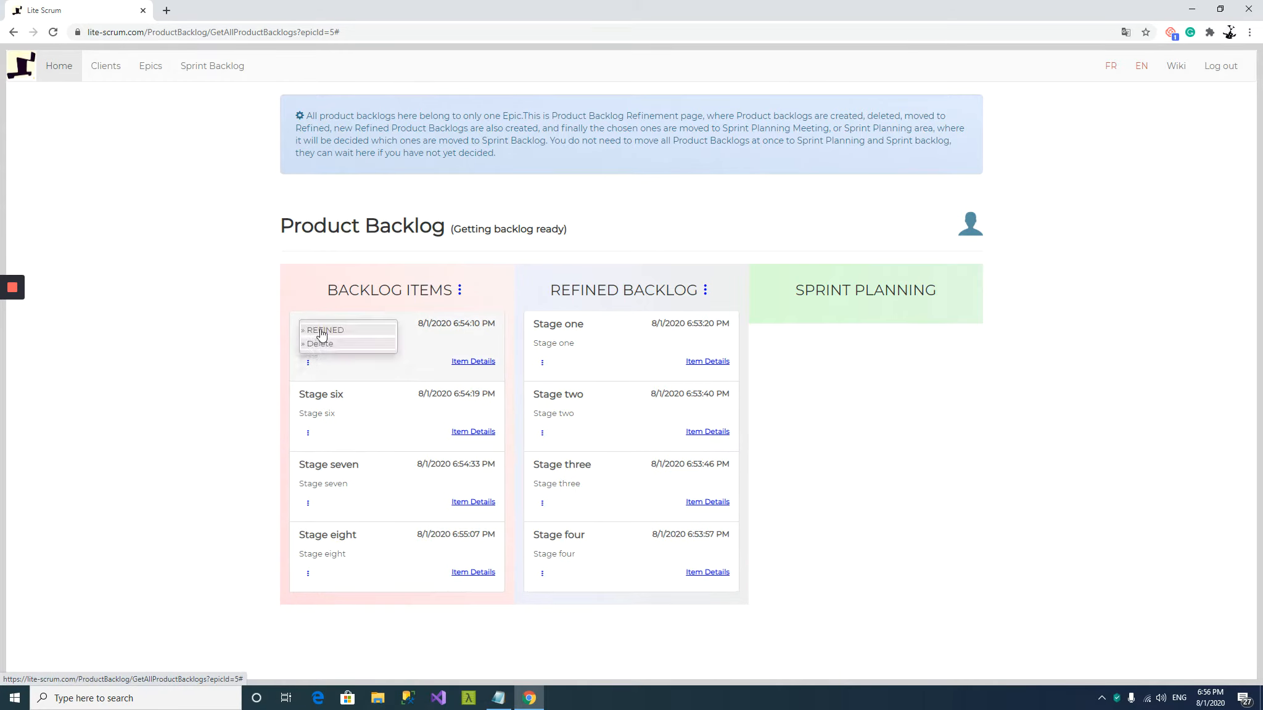
click(321, 330)
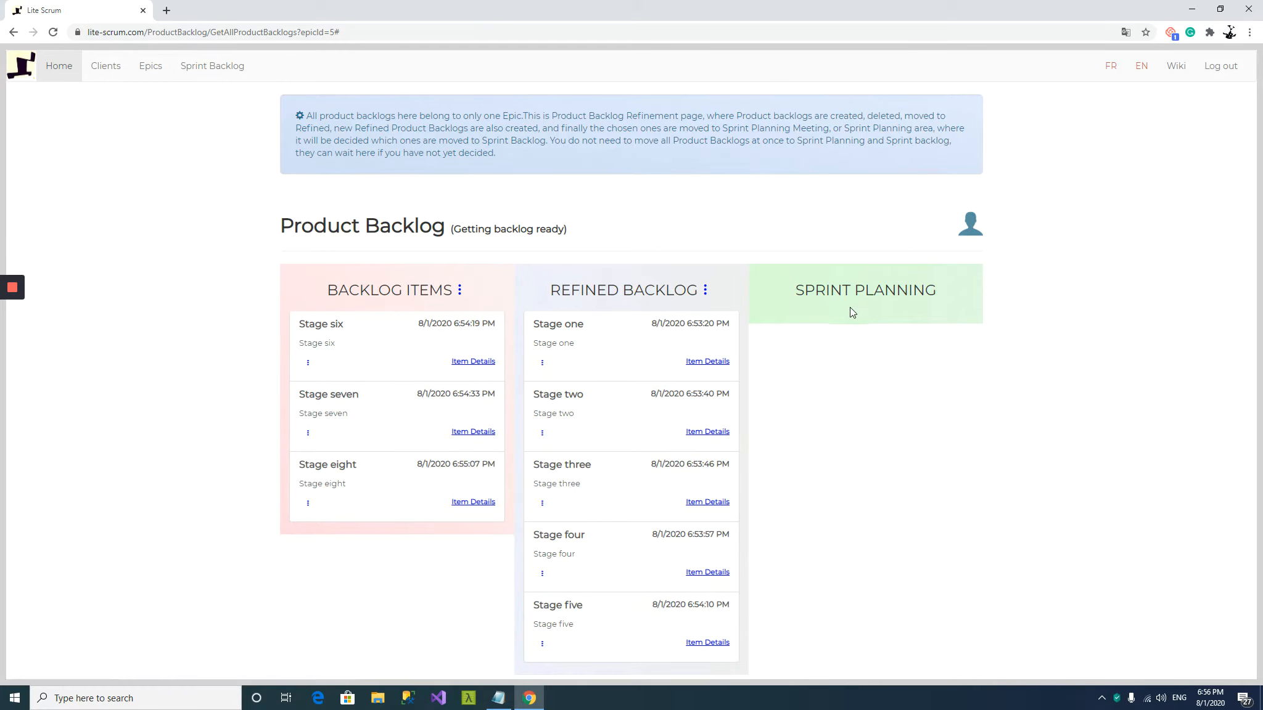
Move Stage one and Stage five from the Refined Backlog to Sprint Planning
click(542, 364)
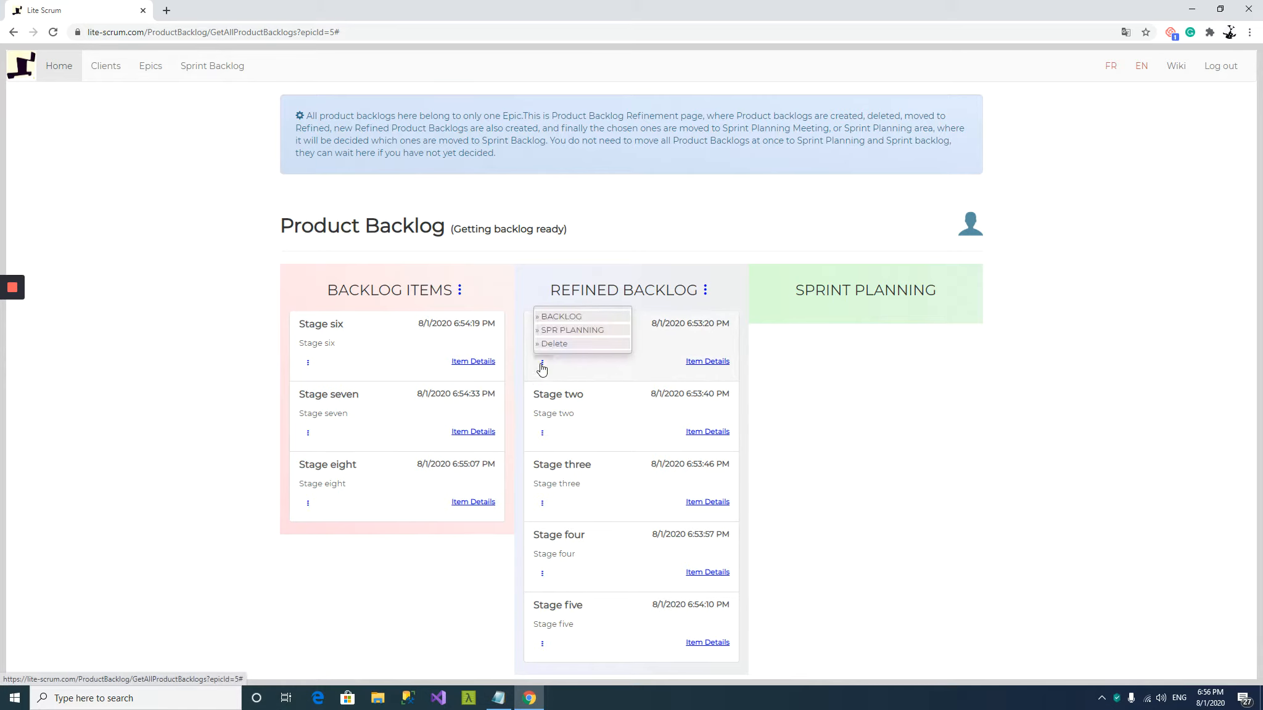
click(560, 331)
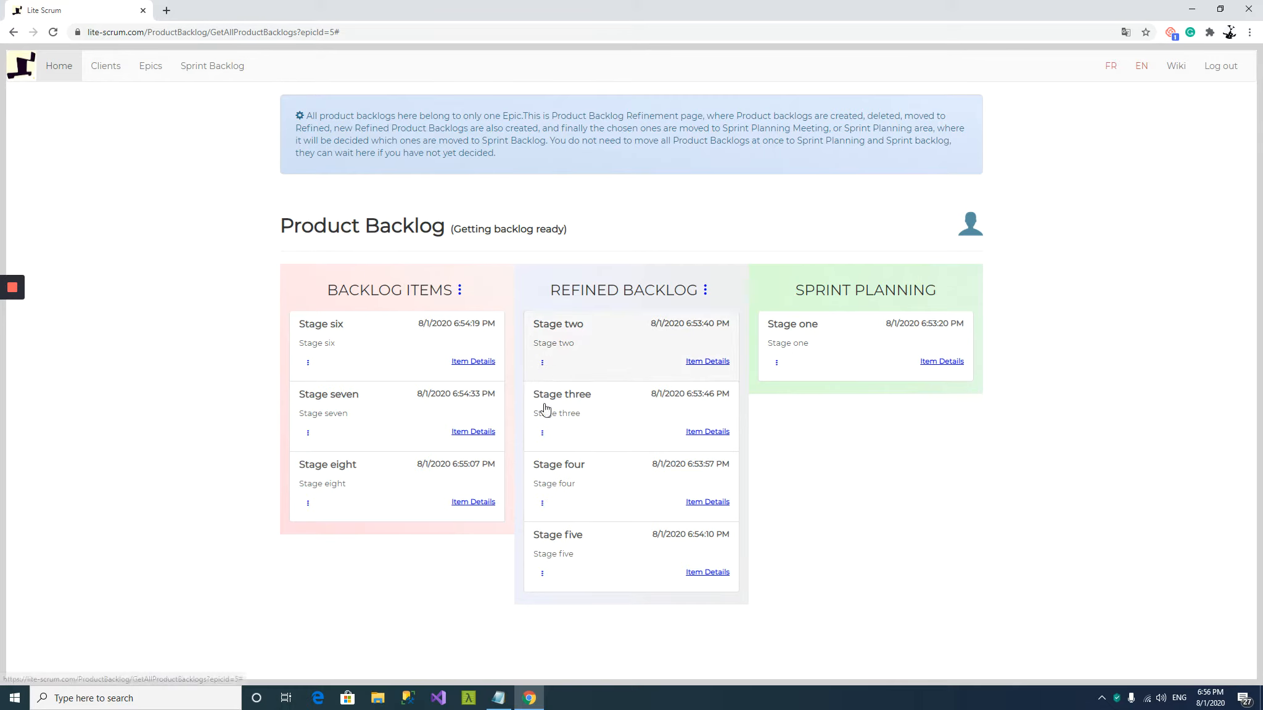
click(543, 573)
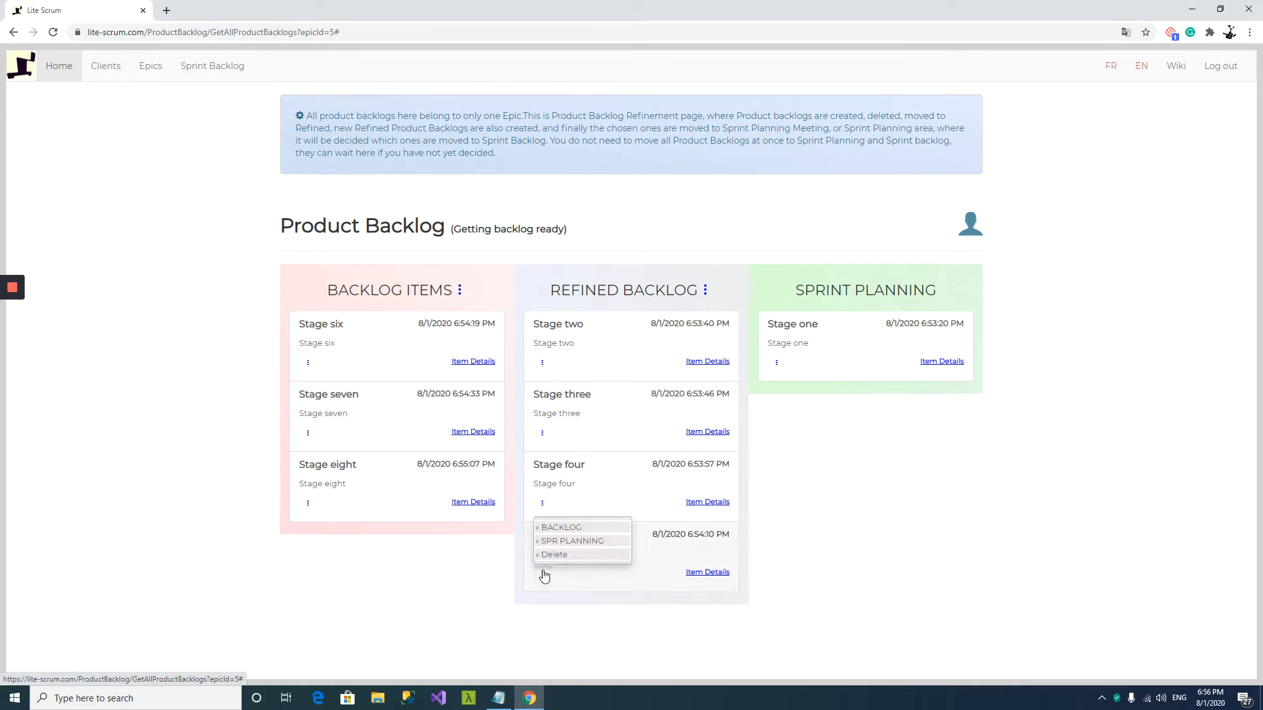
click(565, 541)
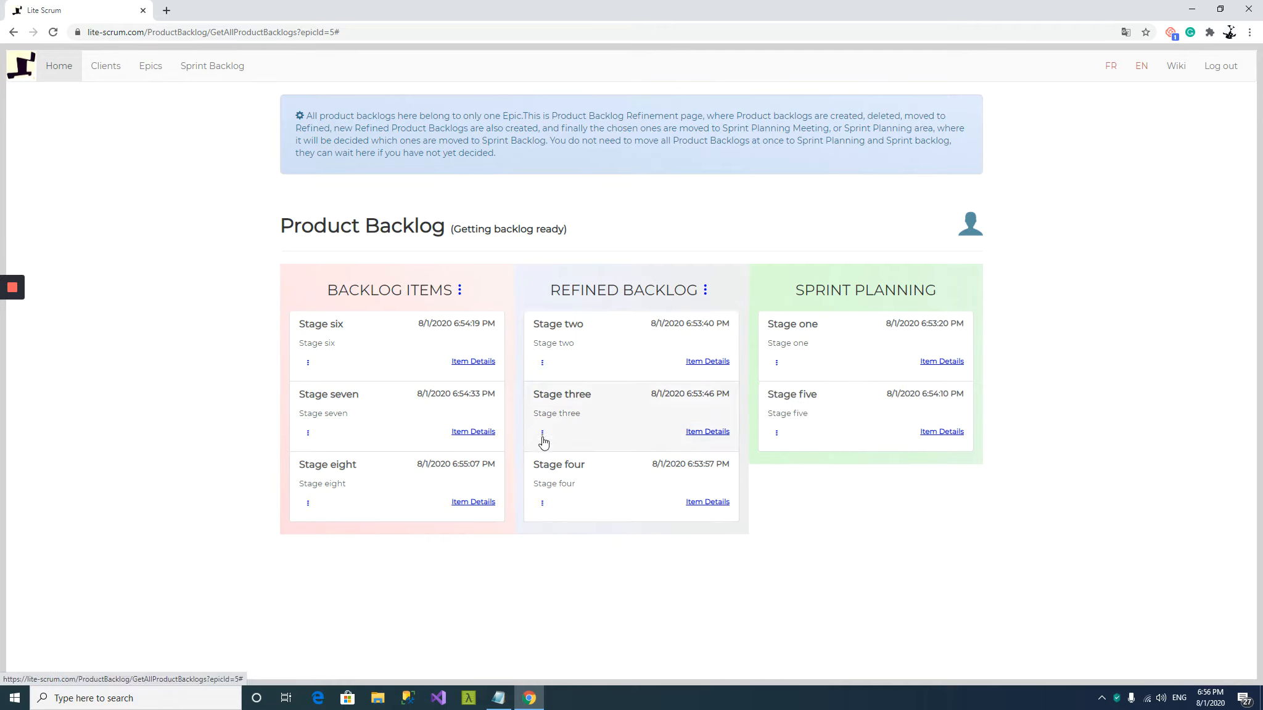
Move Stage four from the Refined Backlog back to Backlog Items and return it to the Refined Backlog
click(541, 364)
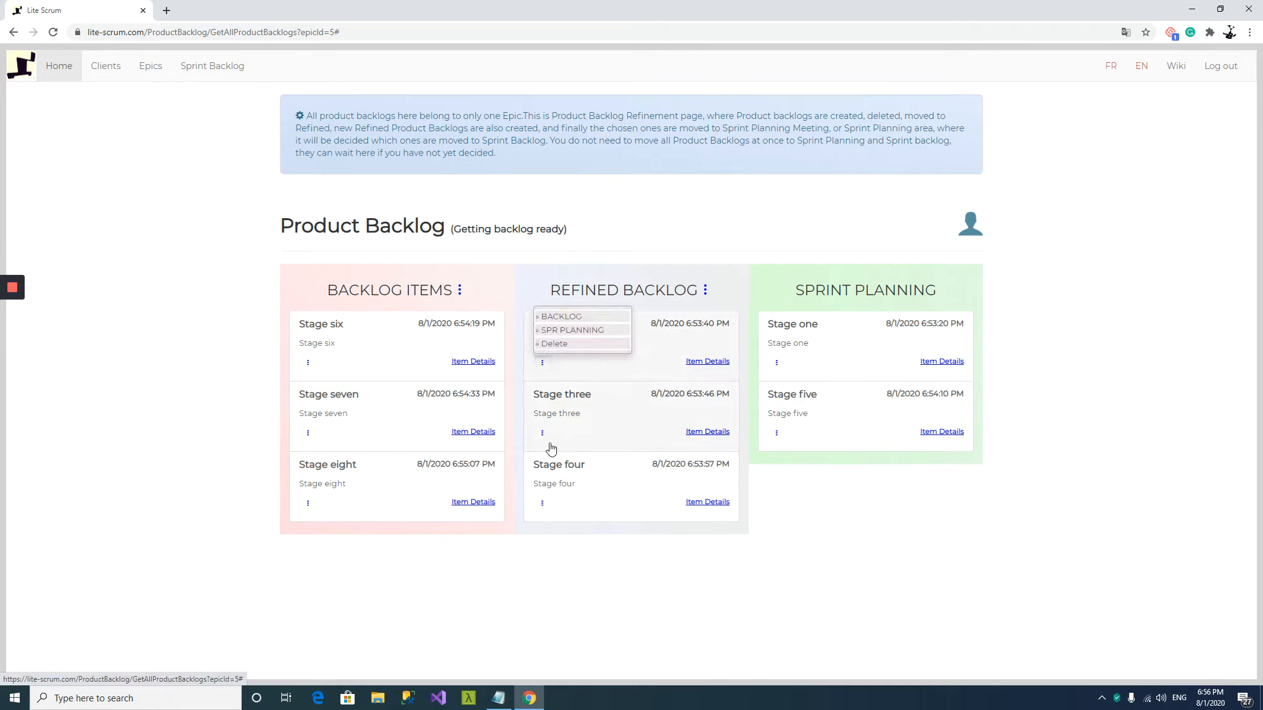
click(545, 503)
click(561, 458)
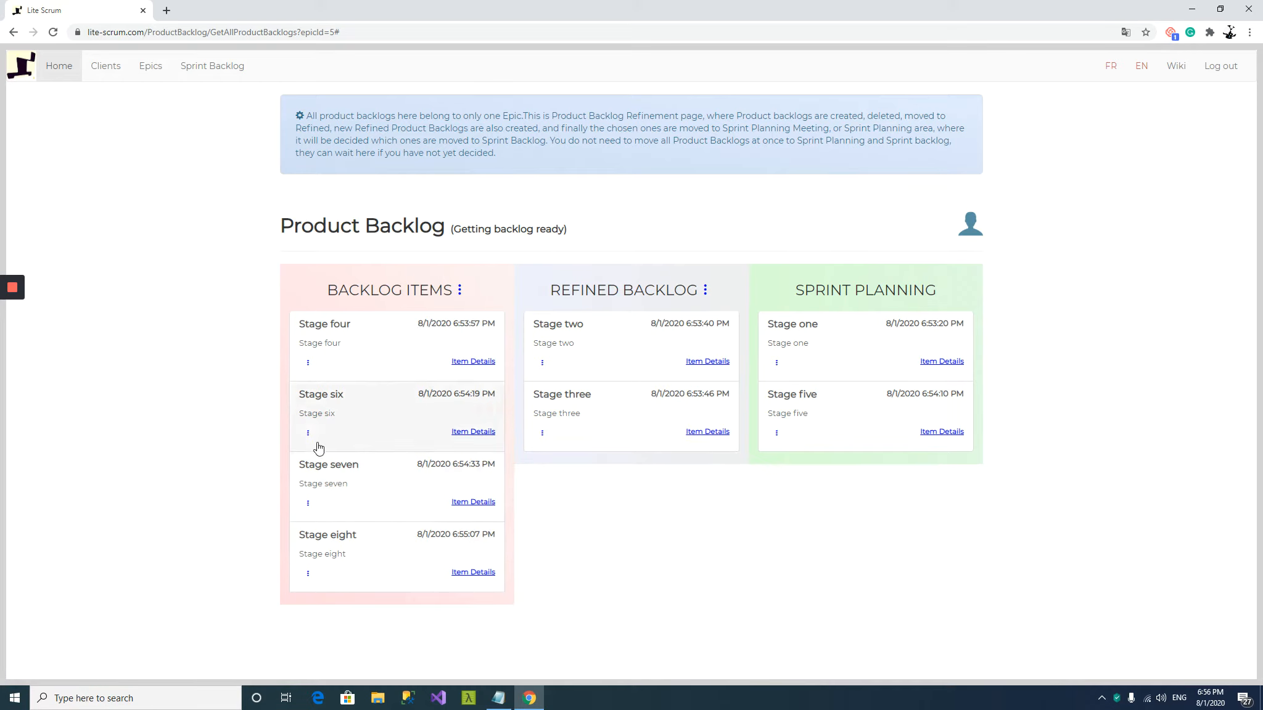
click(306, 365)
click(317, 330)
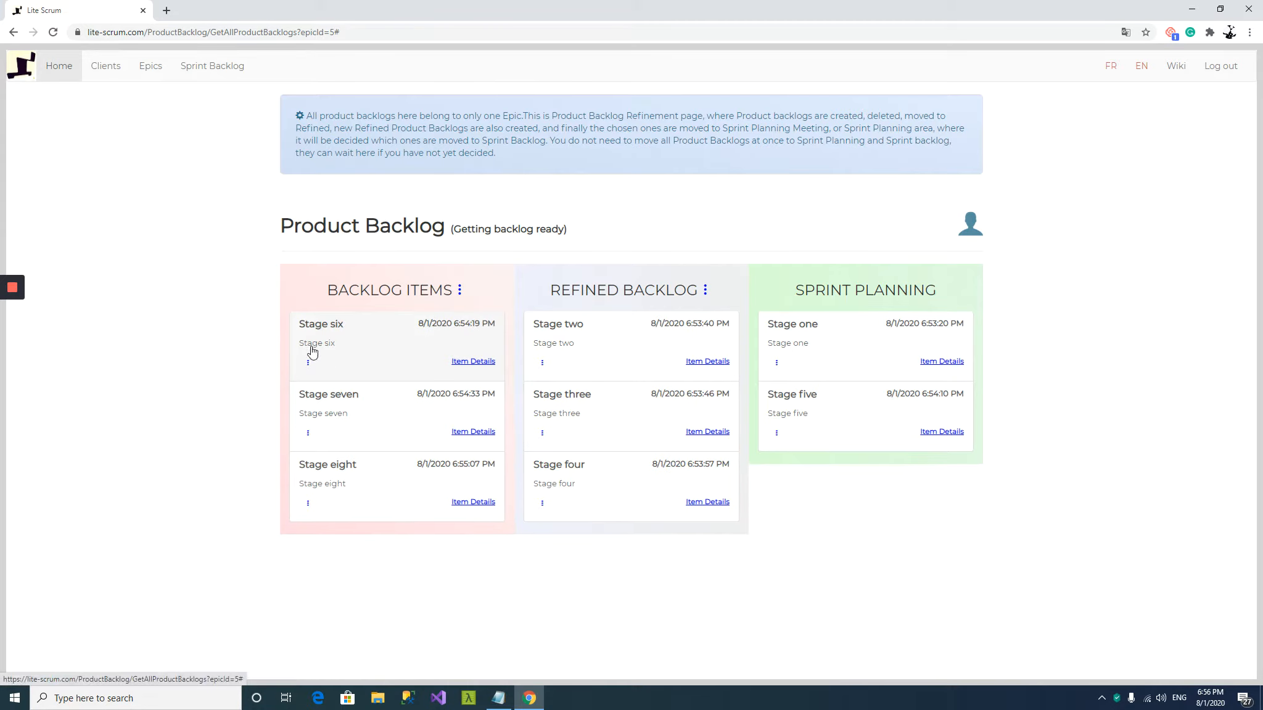
Move Stage four to Sprint Planning and send Stage one, Stage four and Stage five from there to the Sprint Backlog
click(543, 505)
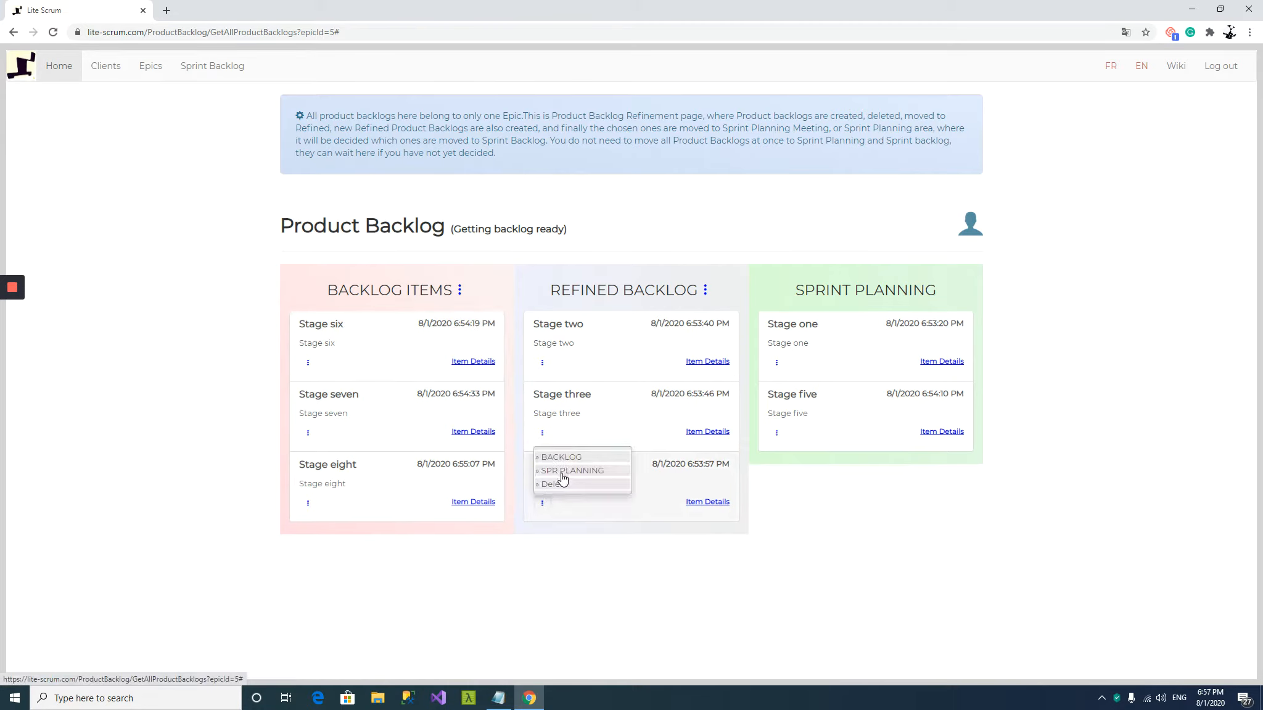
click(558, 479)
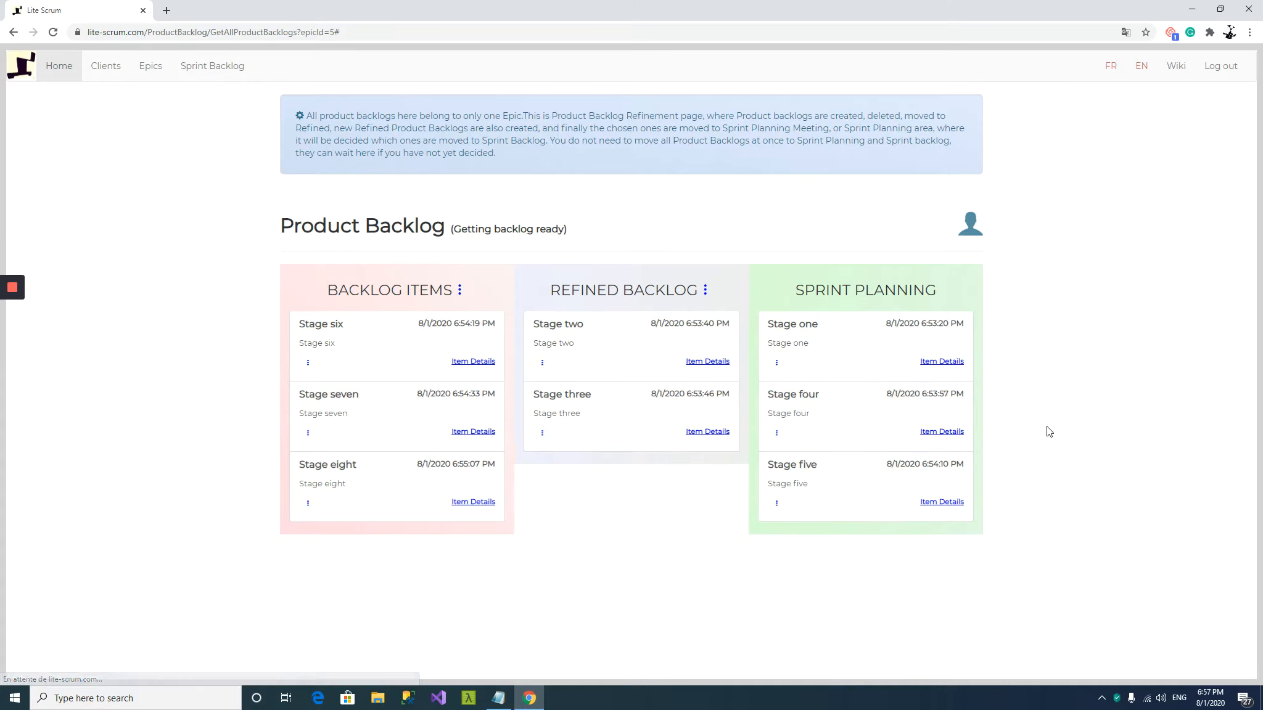
click(776, 365)
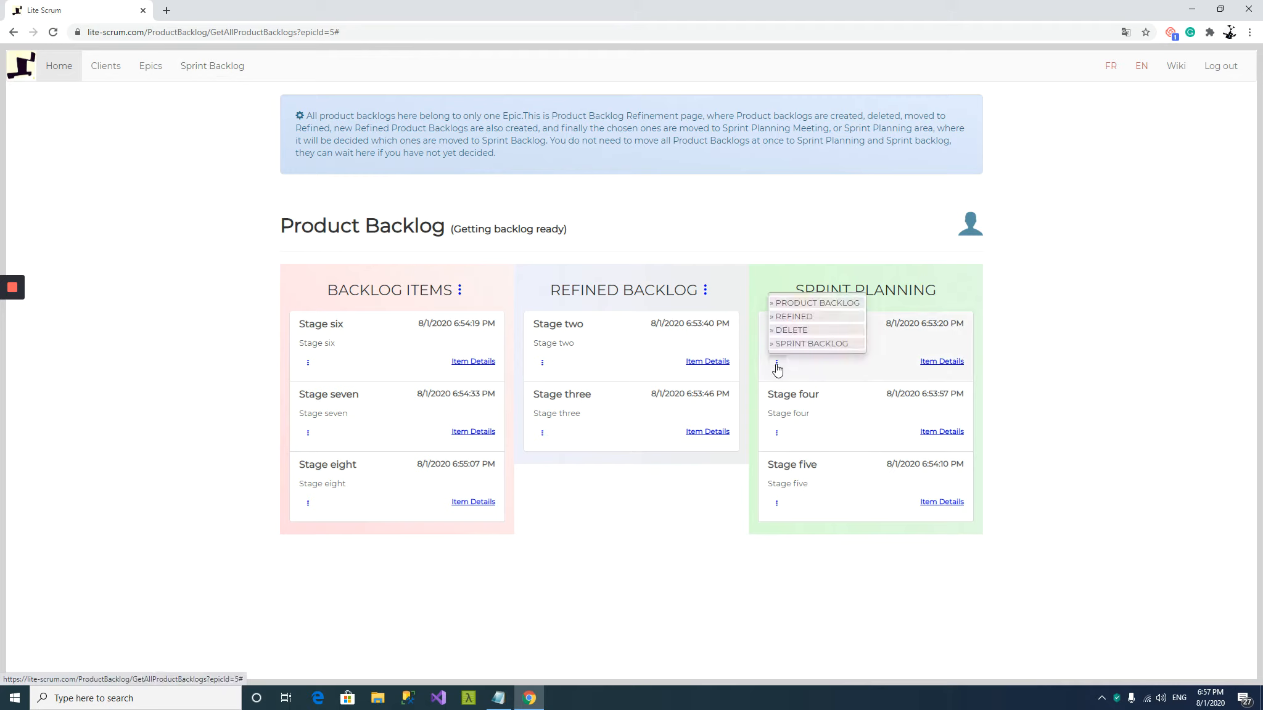
click(803, 344)
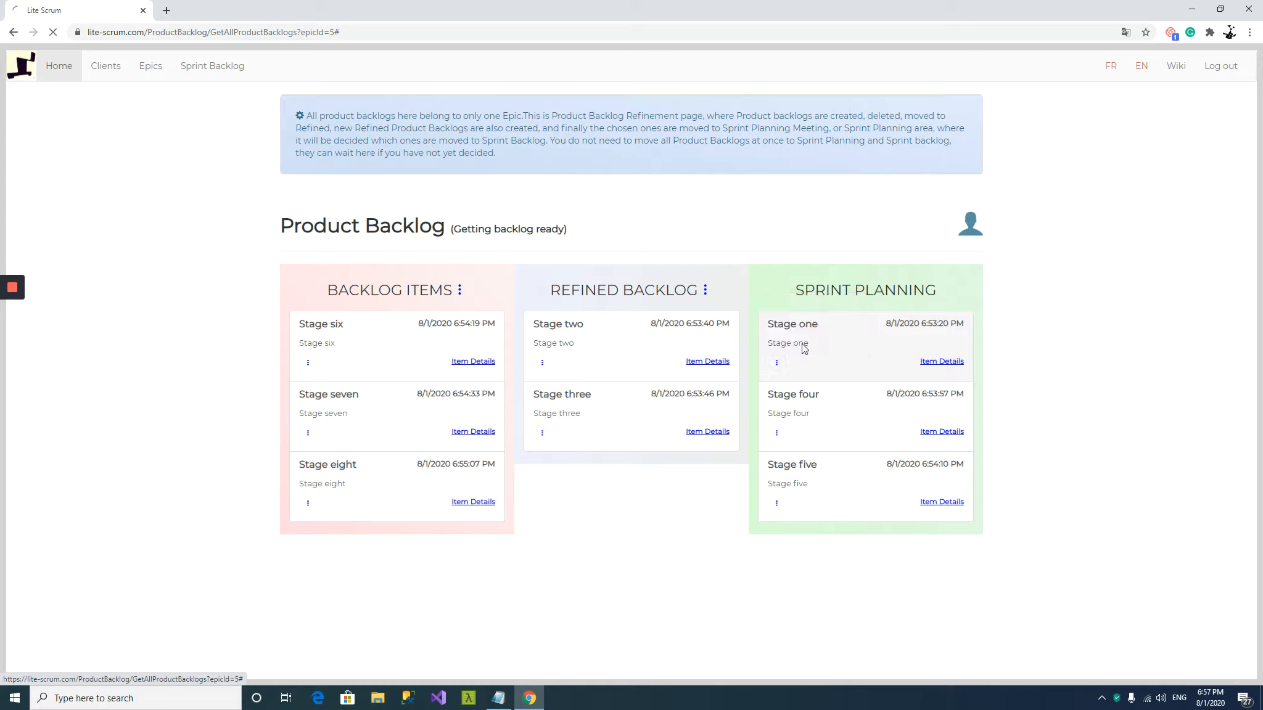
click(776, 362)
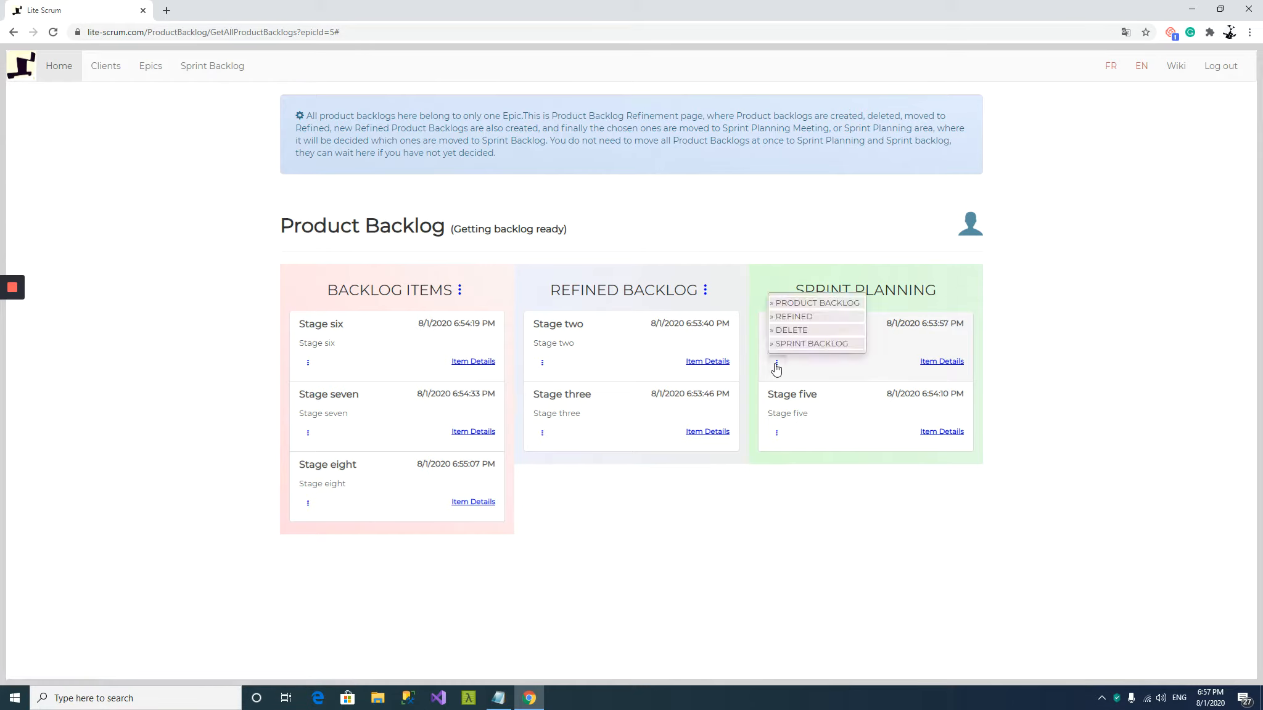
click(799, 345)
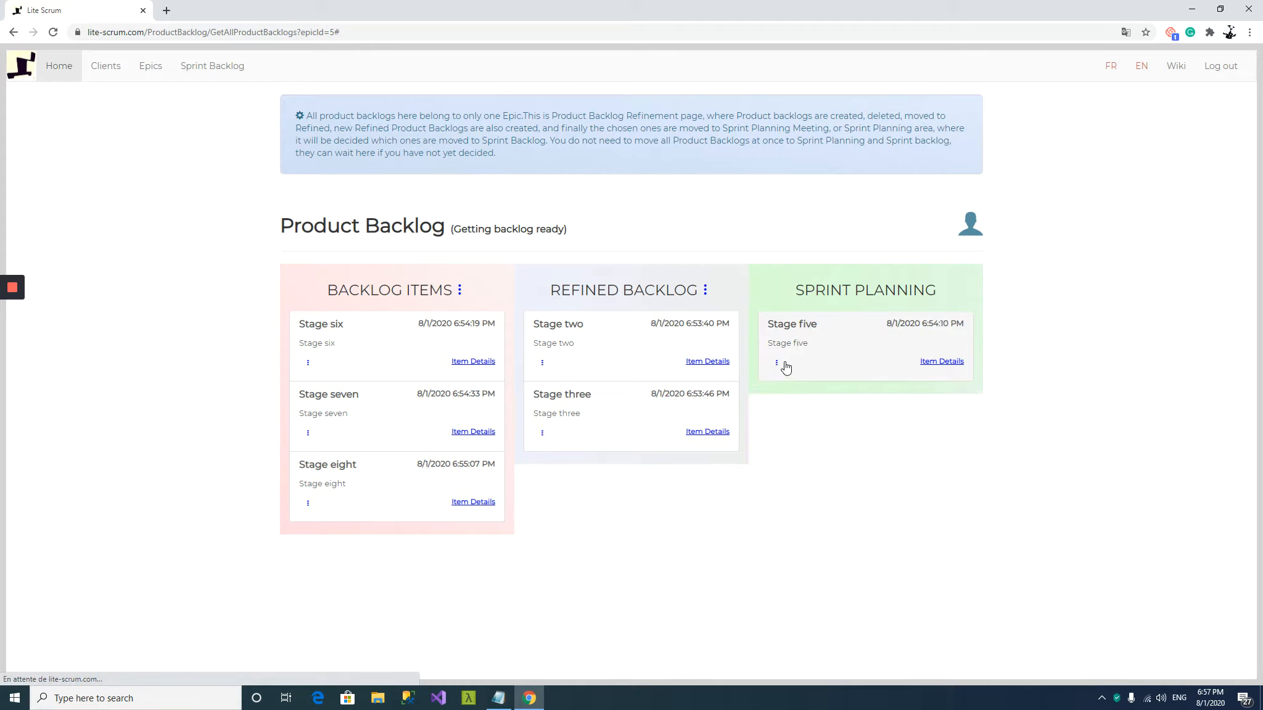
click(777, 363)
click(791, 350)
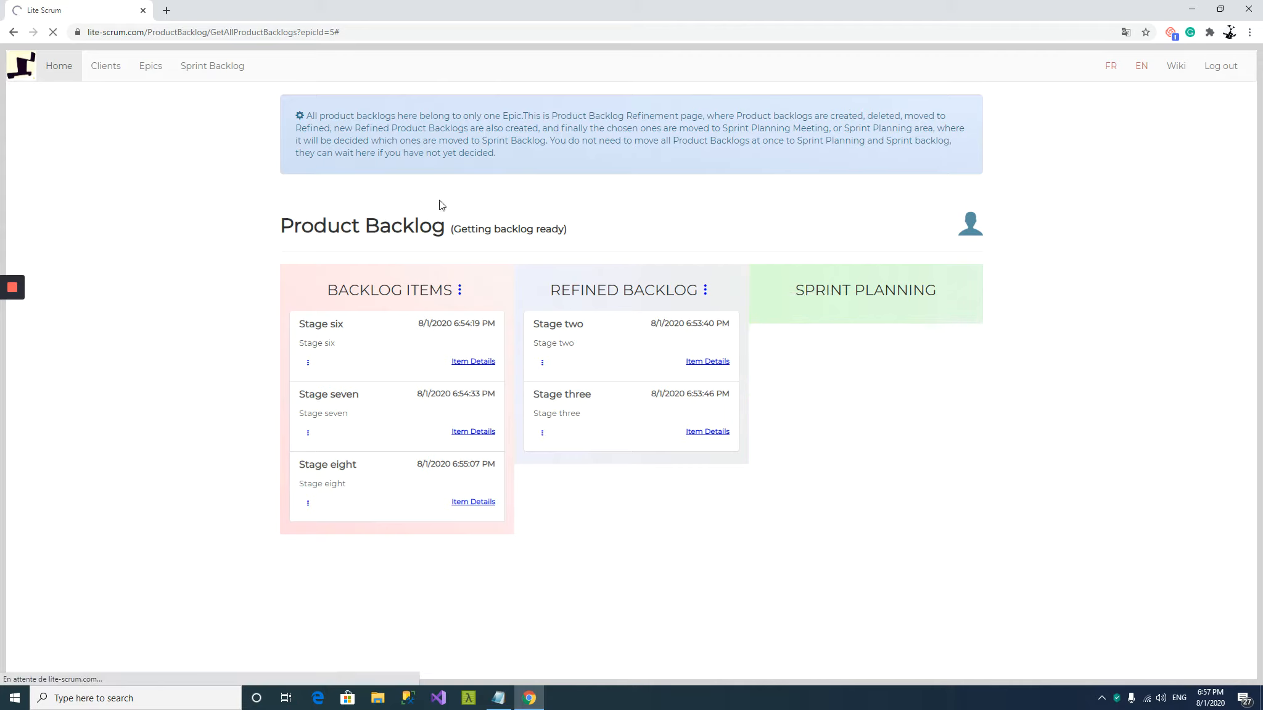
Open the Sprint Backlog page and bring its stage items into view
click(207, 67)
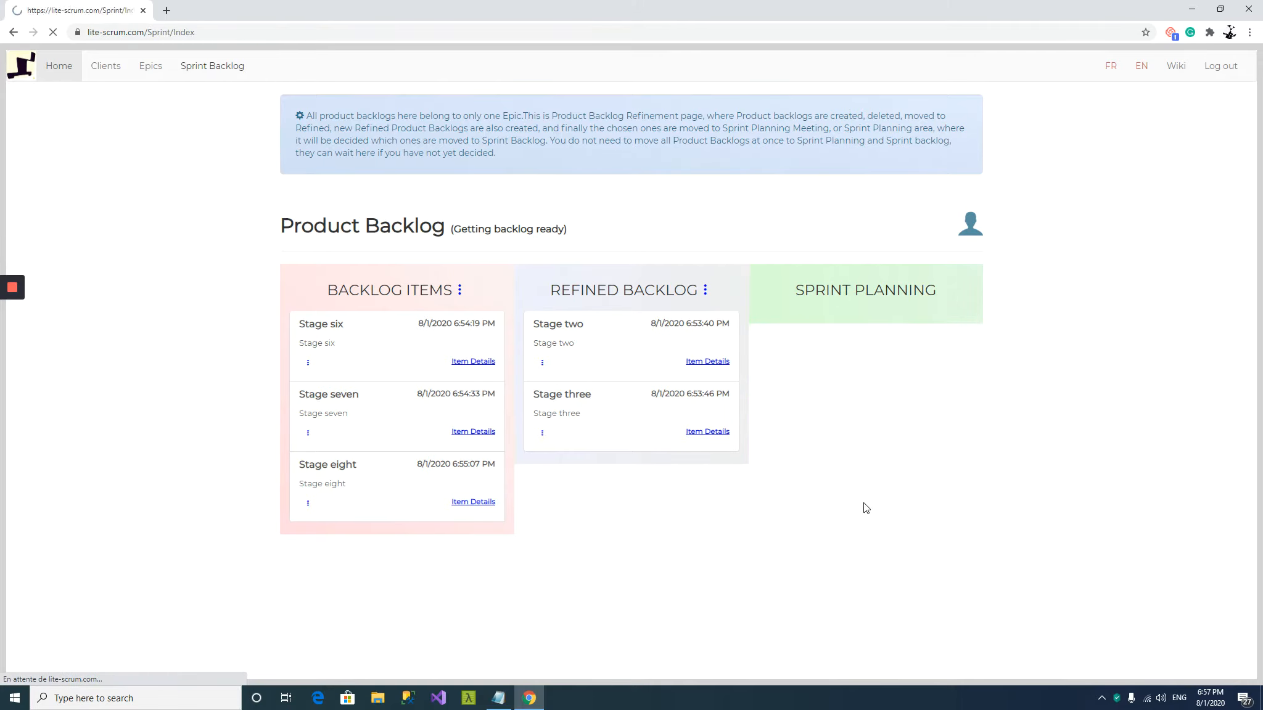
scroll(928, 491, down, 2)
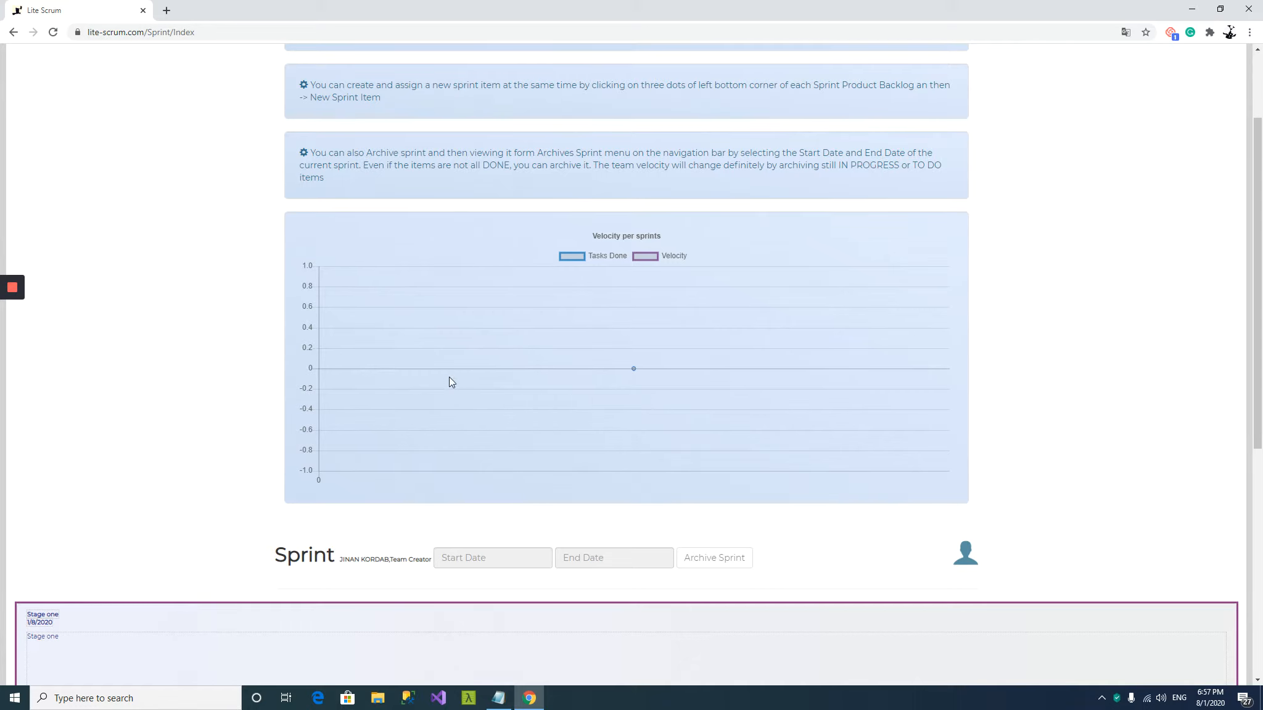
scroll(517, 432, down, 5)
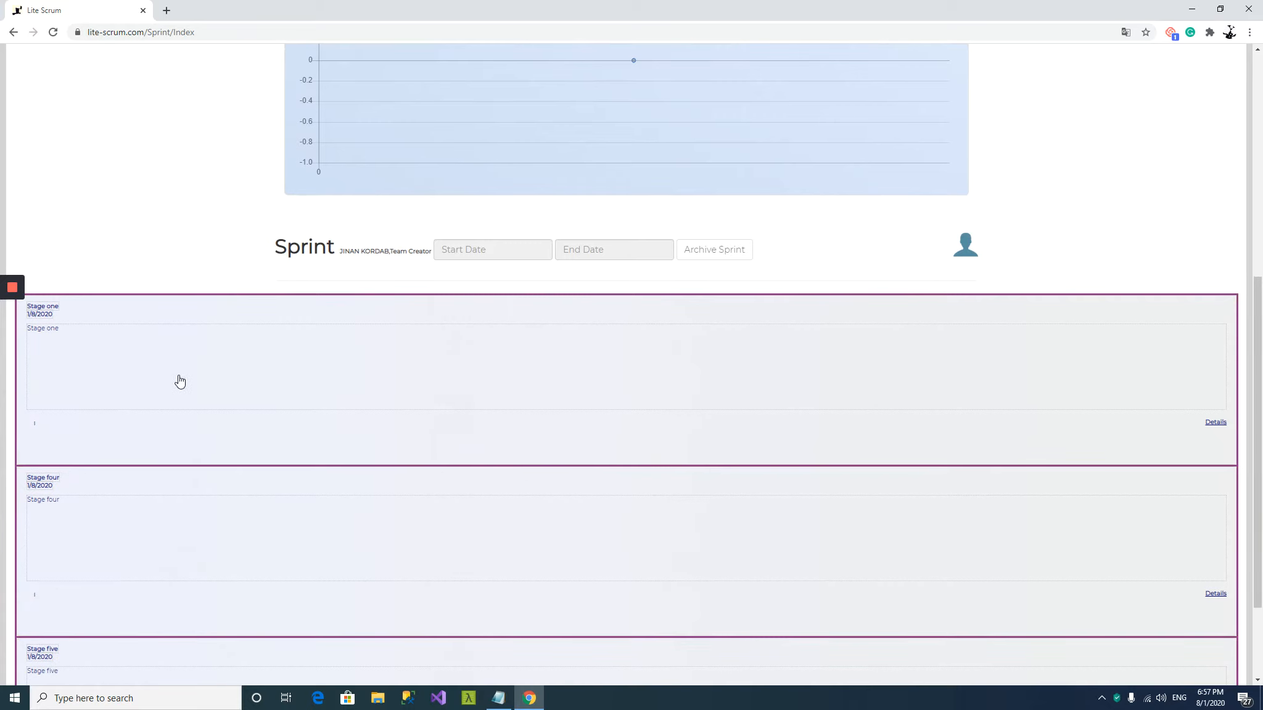
scroll(172, 383, down, 2)
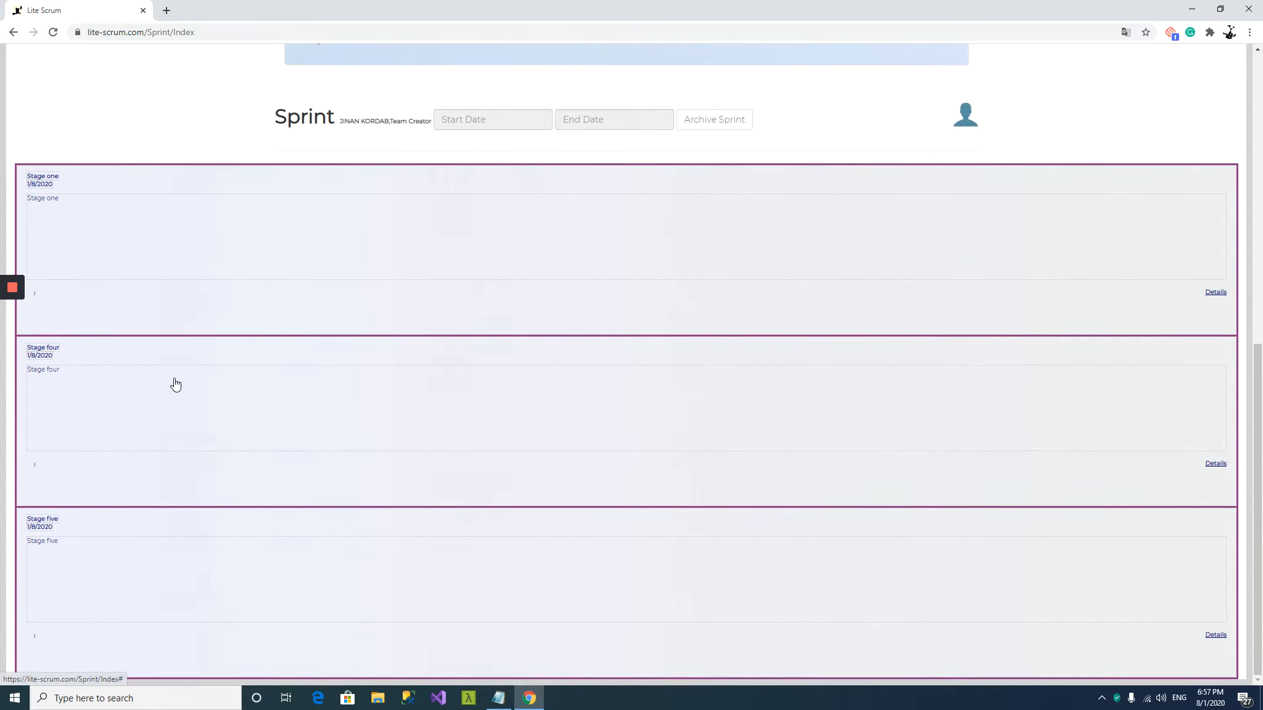
scroll(301, 398, up, 2)
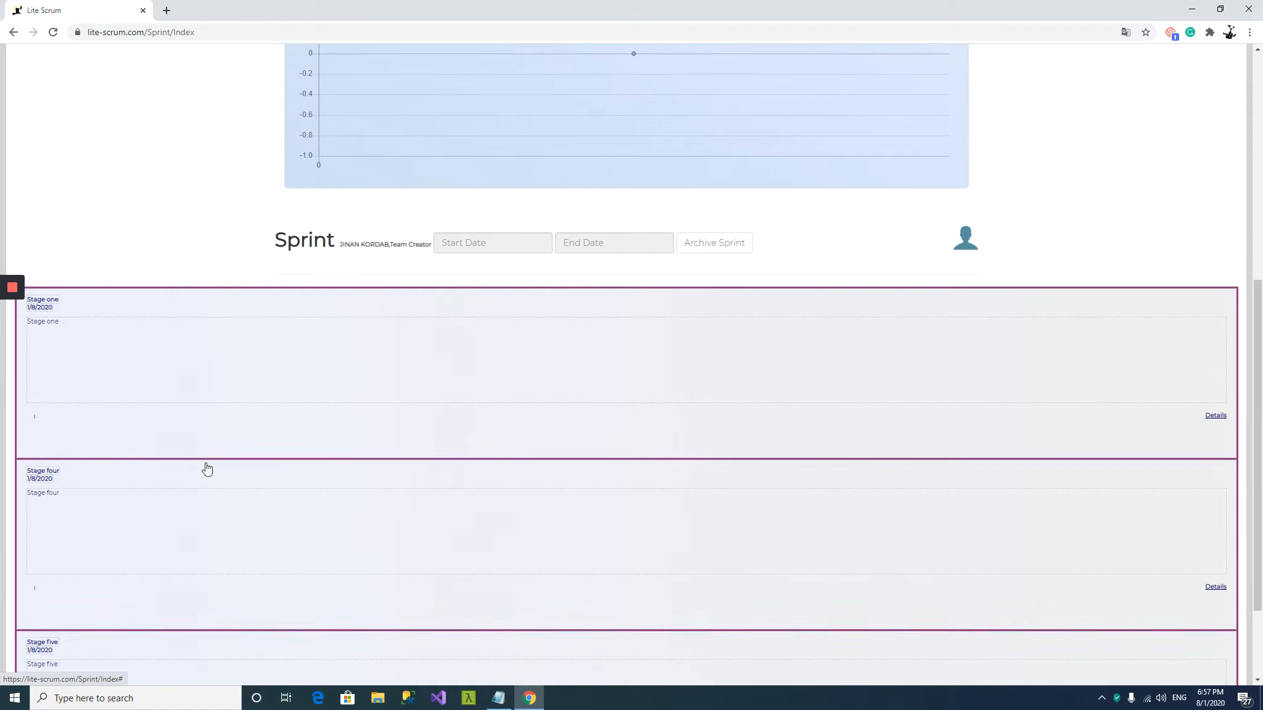
scroll(207, 470, up, 2)
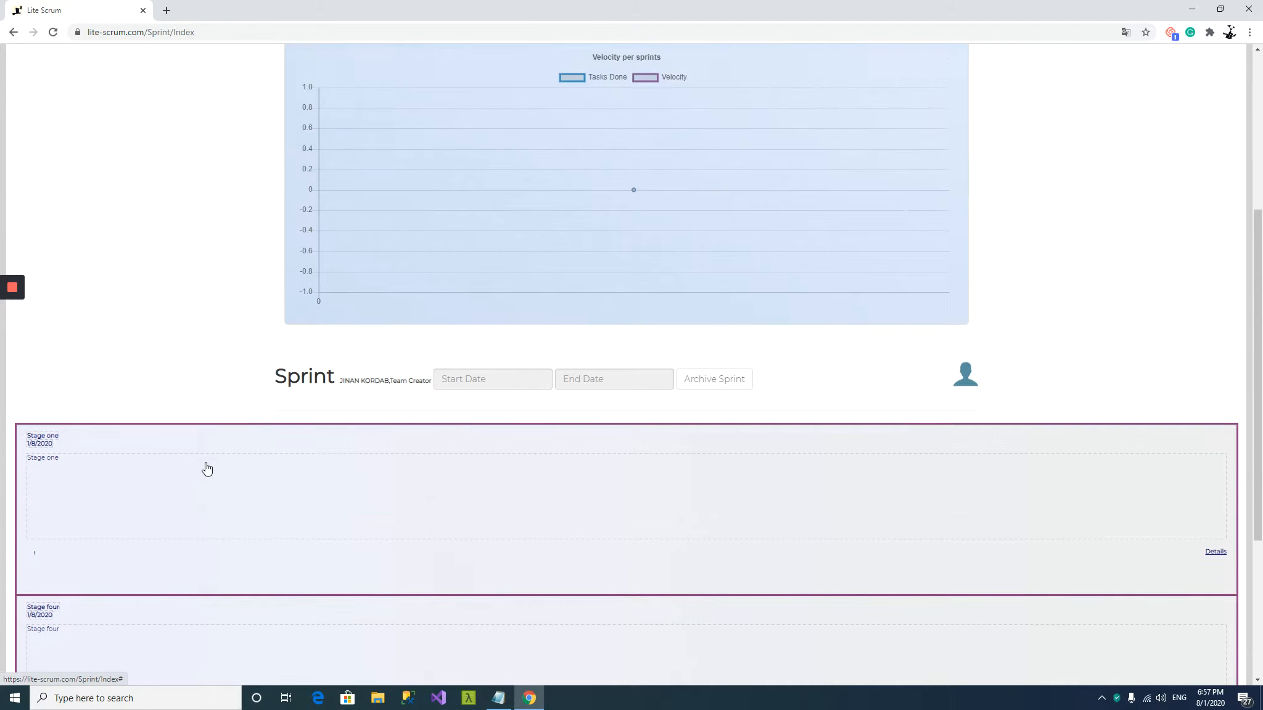
scroll(206, 469, down, 1)
click(33, 485)
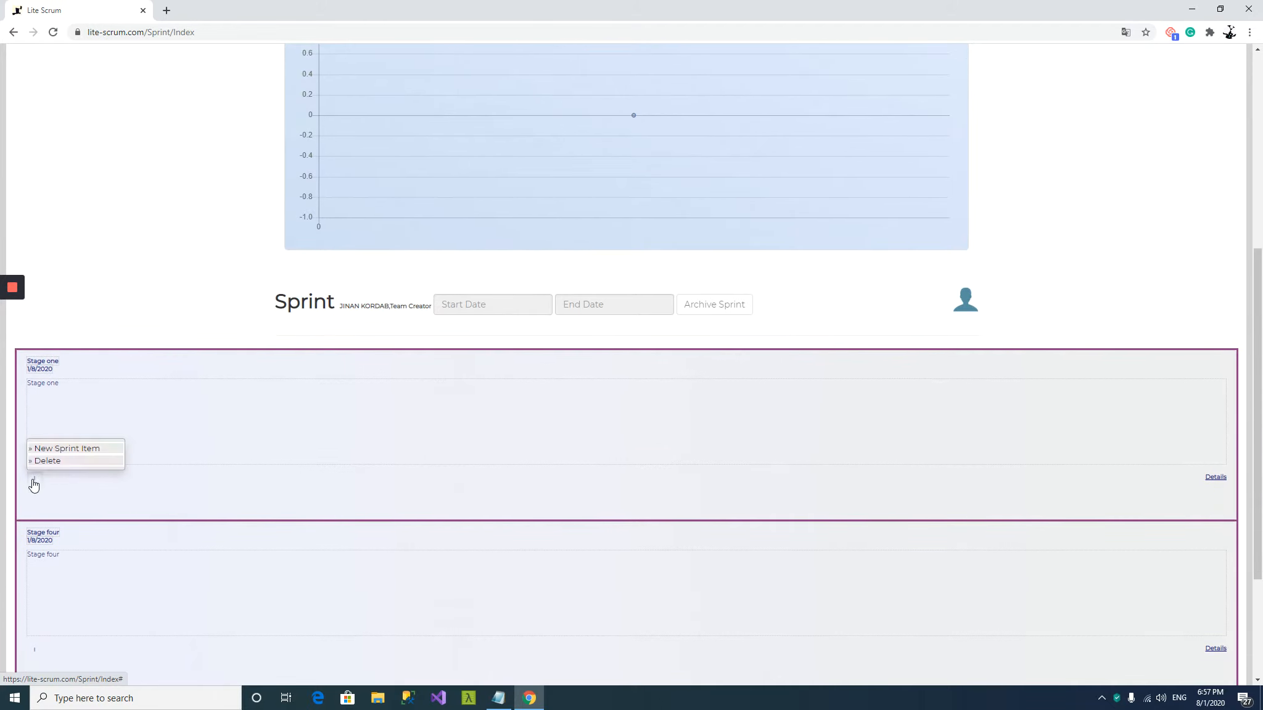
click(61, 447)
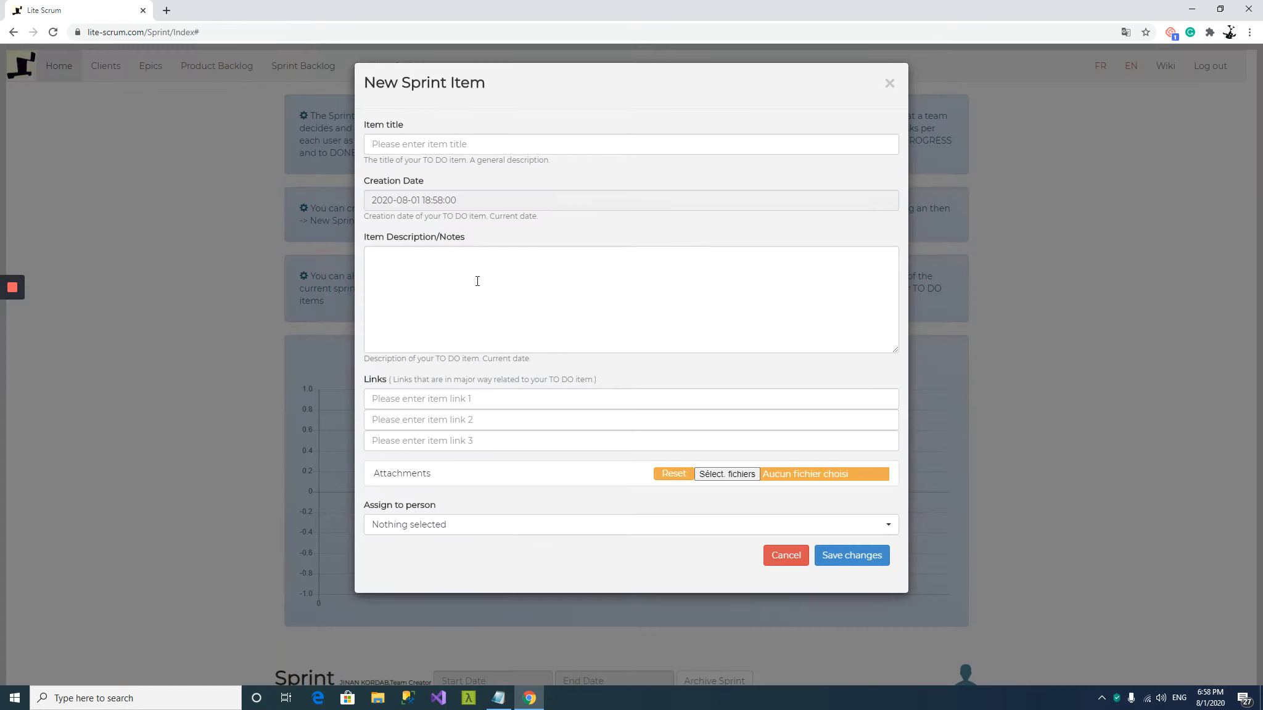
click(511, 691)
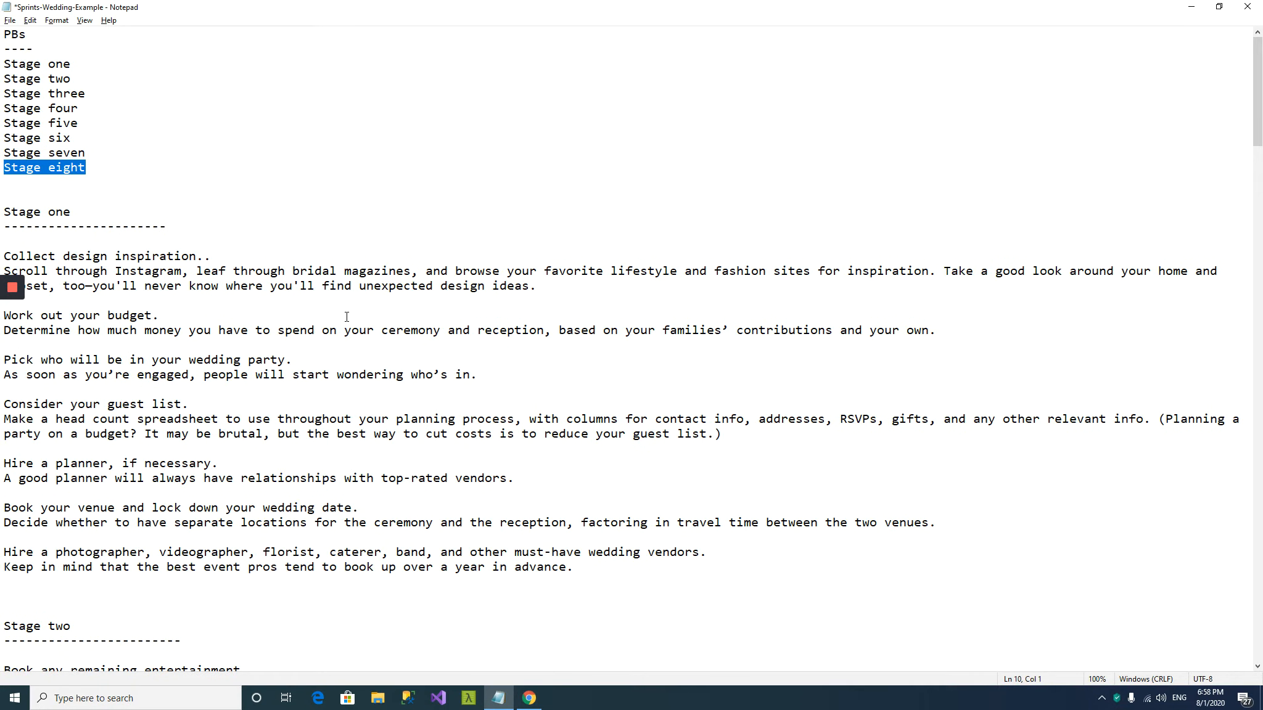
key(alt+Tab)
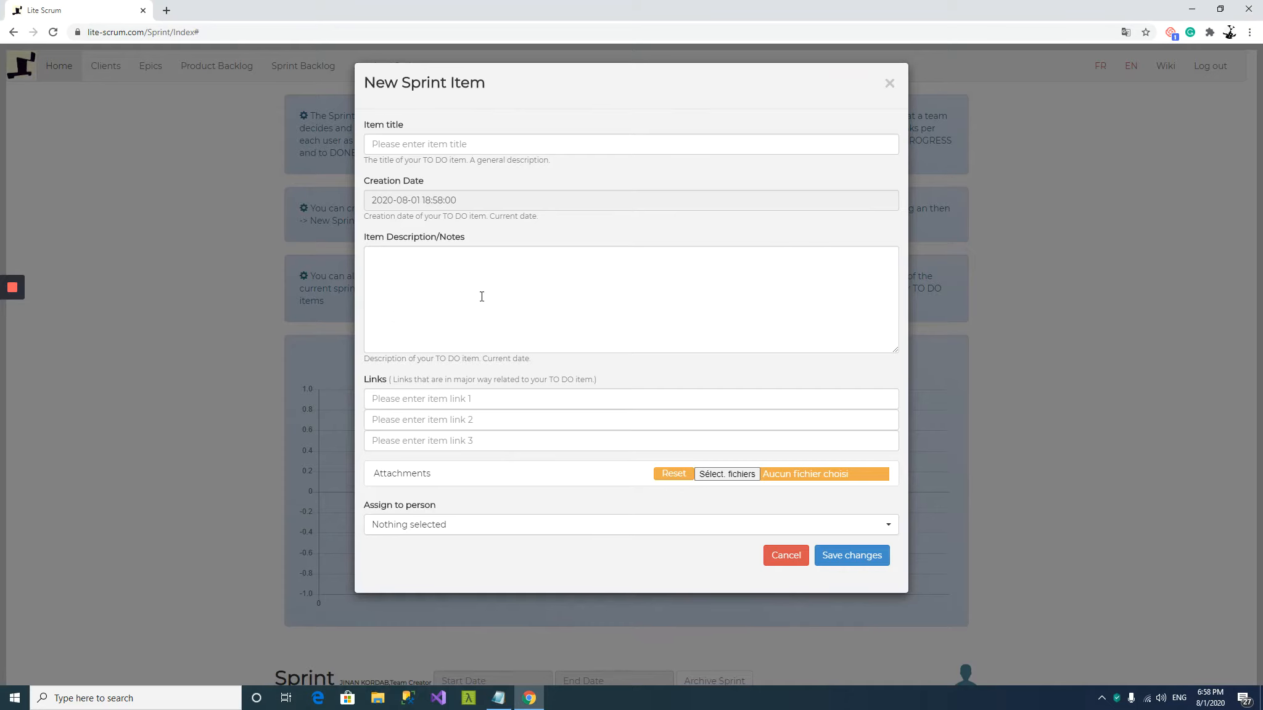
click(889, 82)
scroll(422, 431, down, 6)
Switch to the Sprints-Wedding-Example notes in Notepad and copy the Stage one task heading "Collect design inspiration.."
key(alt+Tab)
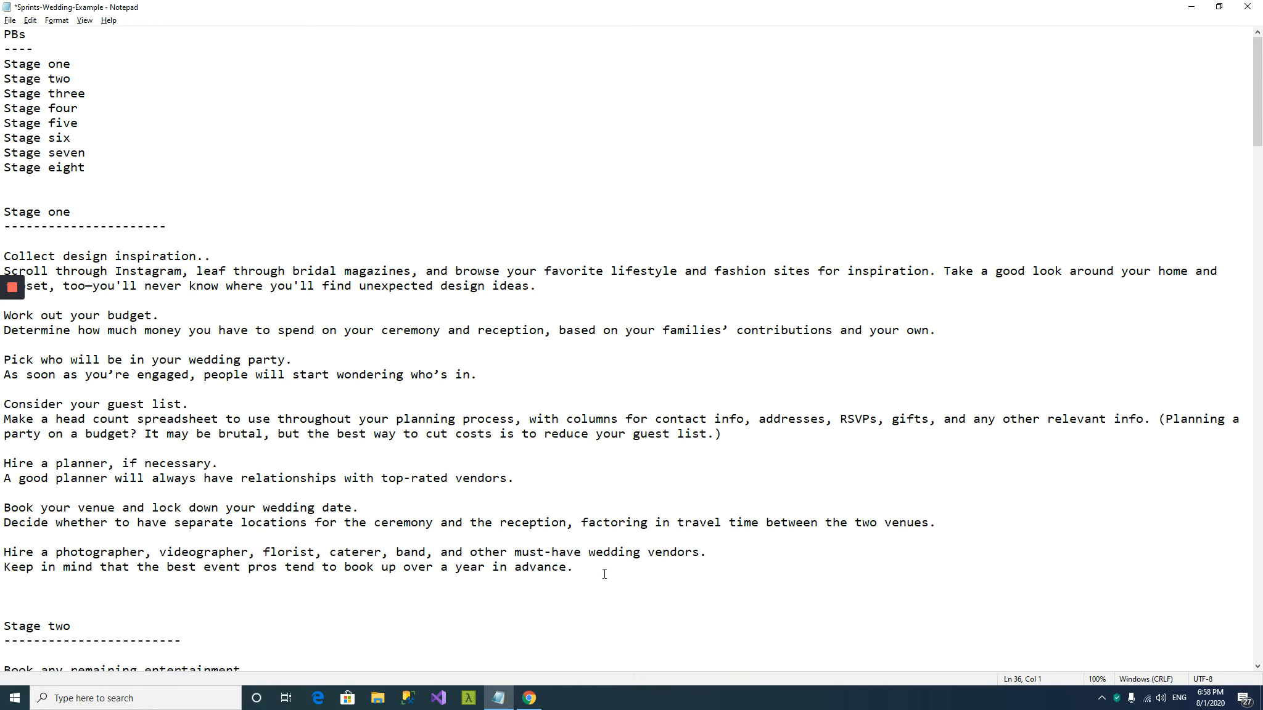
drag(604, 574, 5, 255)
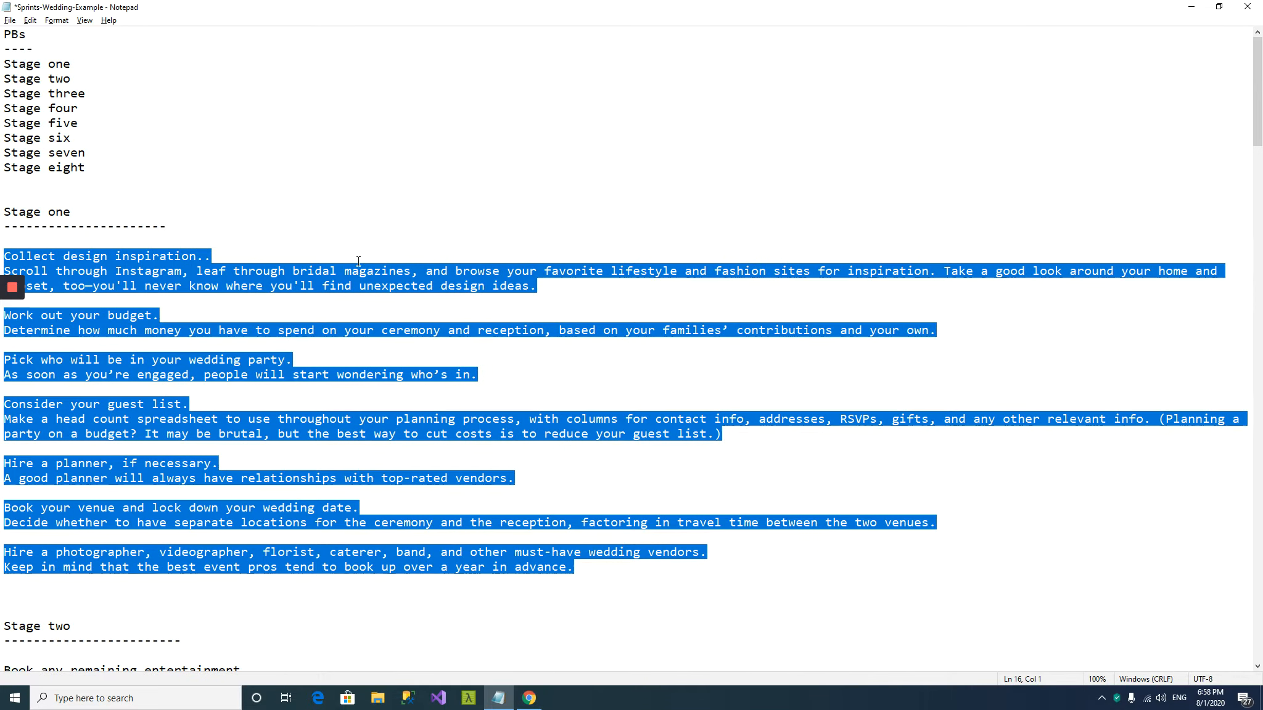
click(358, 262)
drag(545, 283, 5, 255)
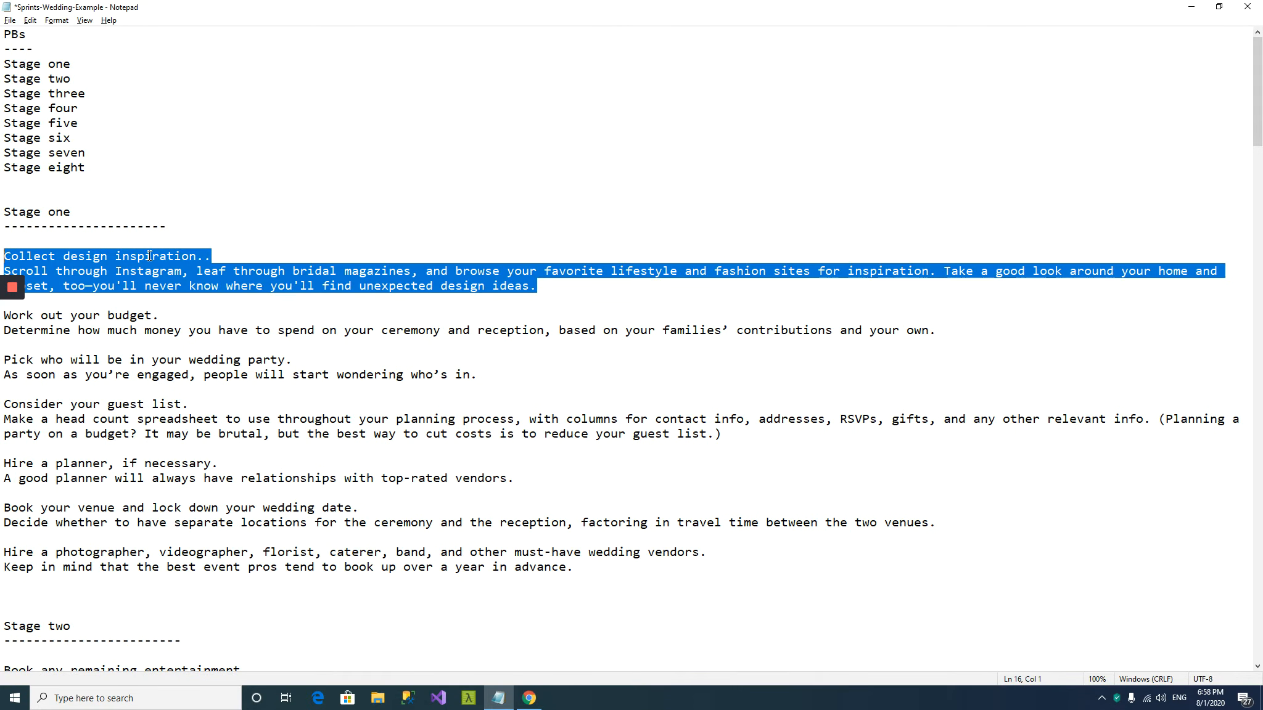
click(207, 255)
drag(225, 254, 4, 256)
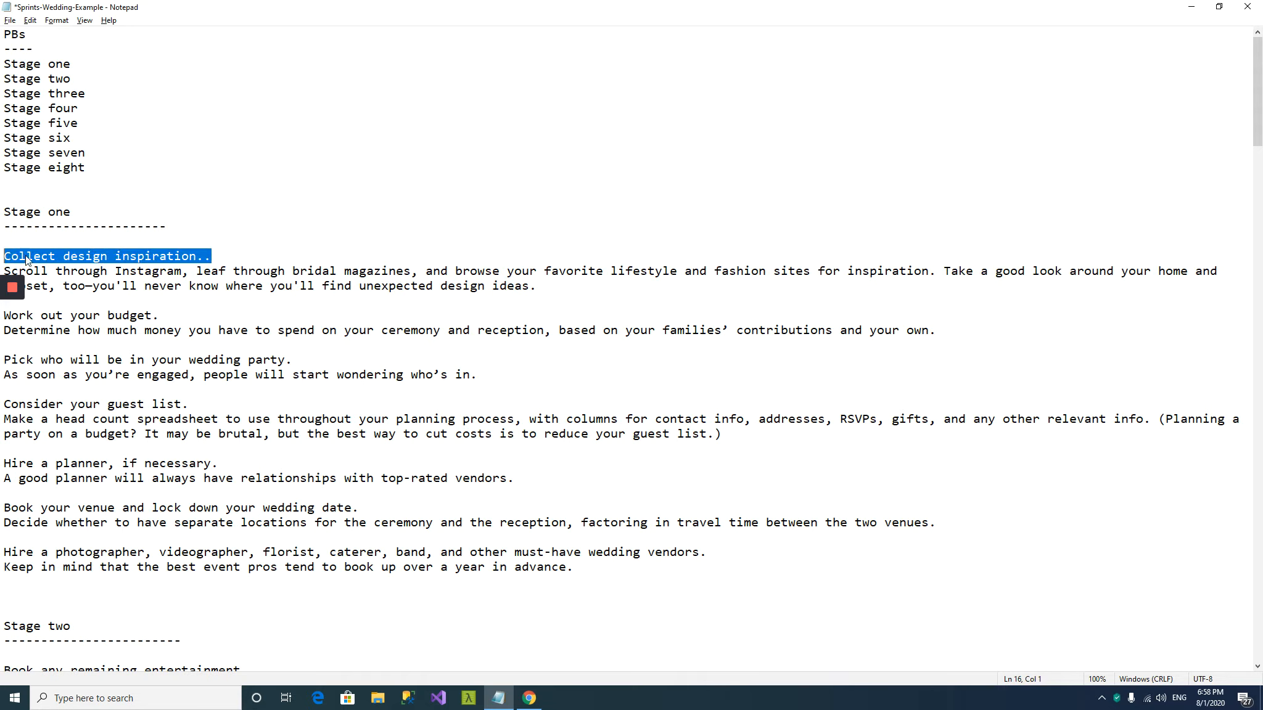
right_click(4, 257)
click(31, 295)
In Lite Scrum, start a new sprint item under Stage one titled "Collect design inspirat" and paste the copied heading into its description
key(alt+Tab)
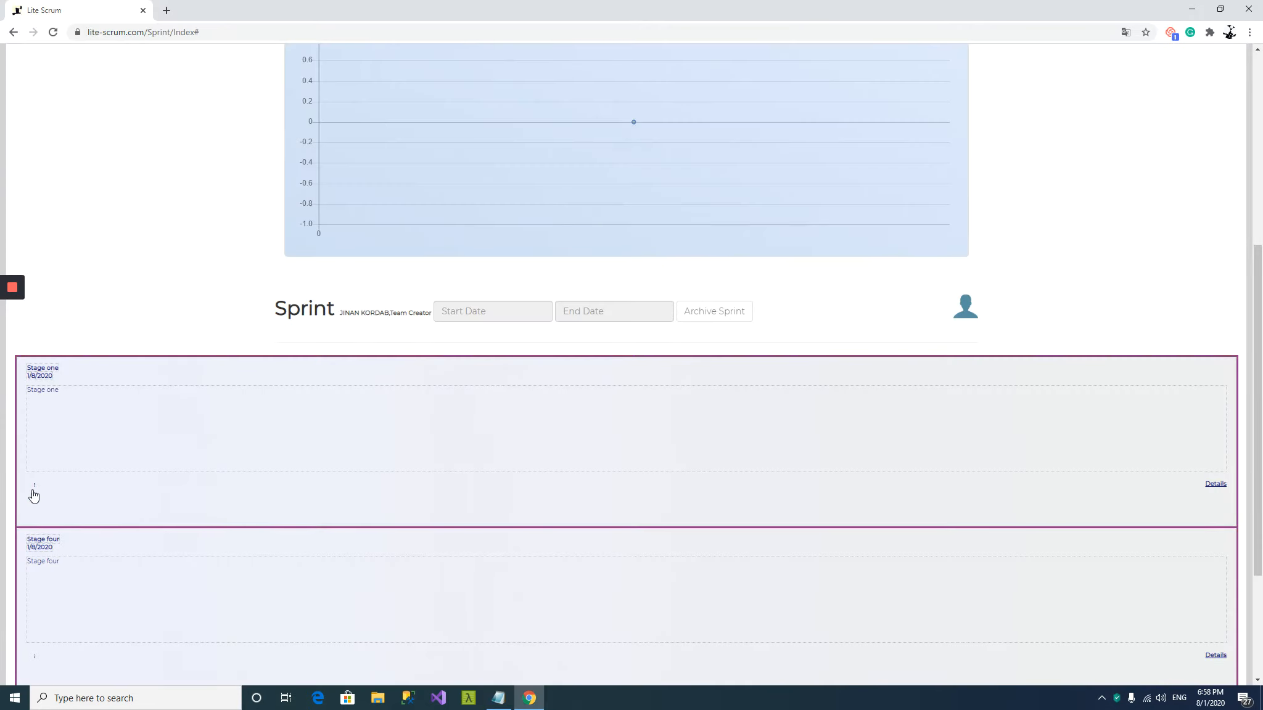
click(35, 485)
click(53, 455)
click(499, 143)
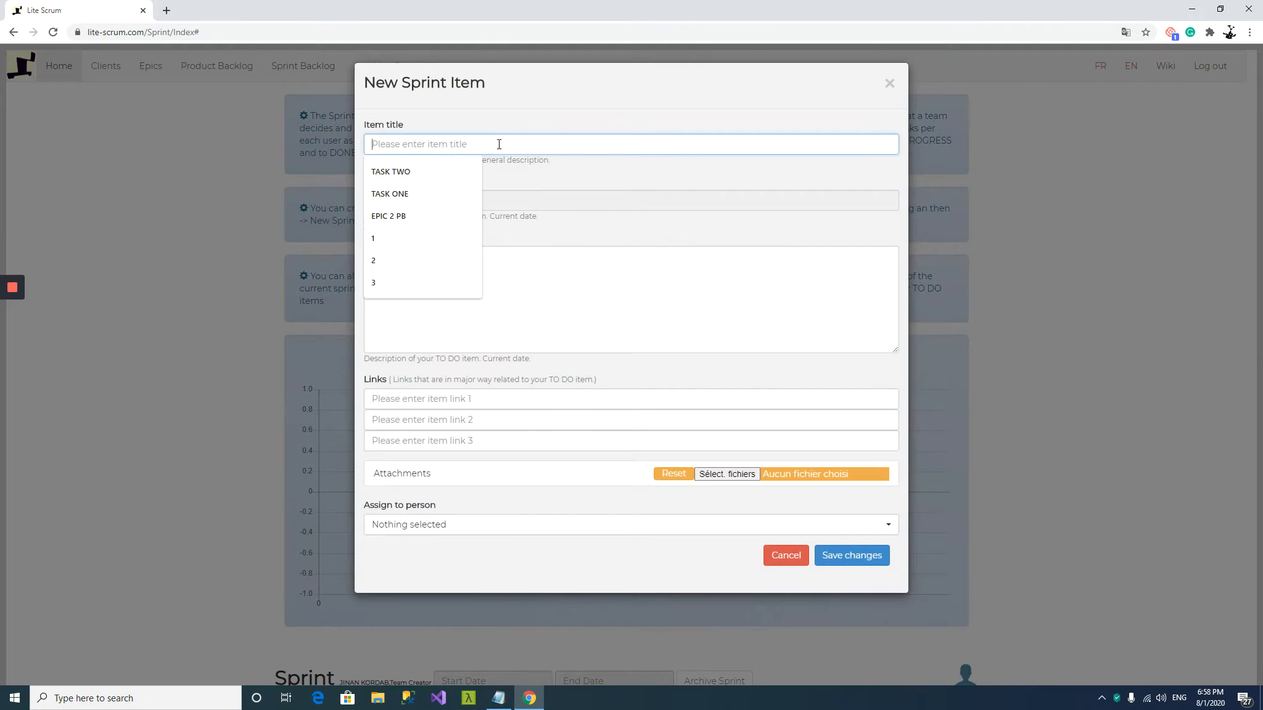
text(Collect design inspirat)
click(533, 271)
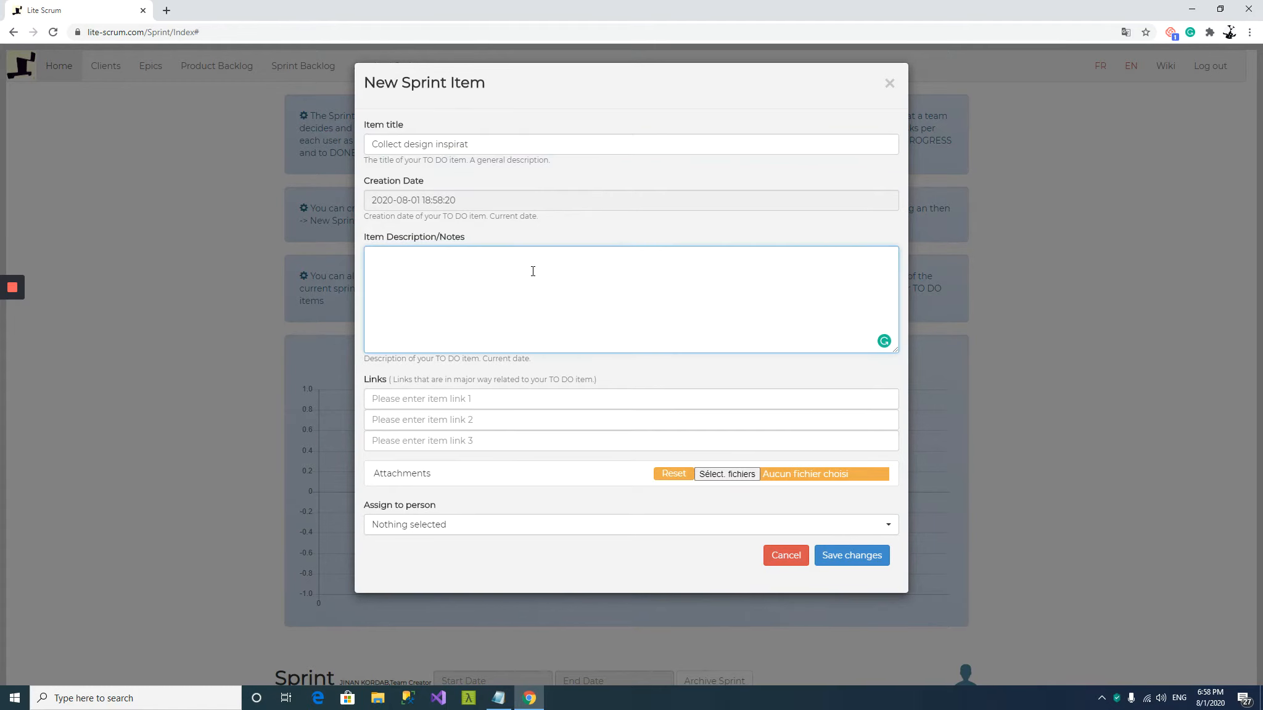
key(ctrl+v)
Copy the "Scroll through Instagram..." paragraph from the Notepad notes into the sprint item's description, below the heading
key(alt+Tab)
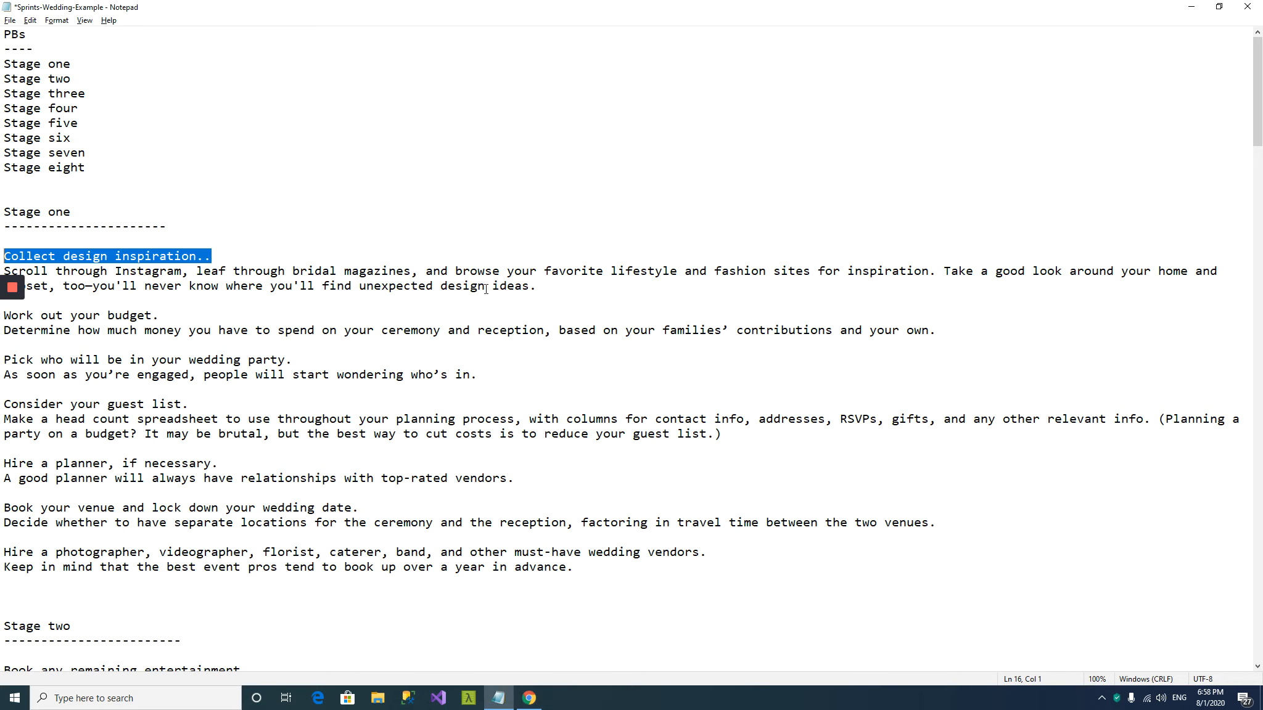
drag(540, 285, 2, 270)
right_click(52, 277)
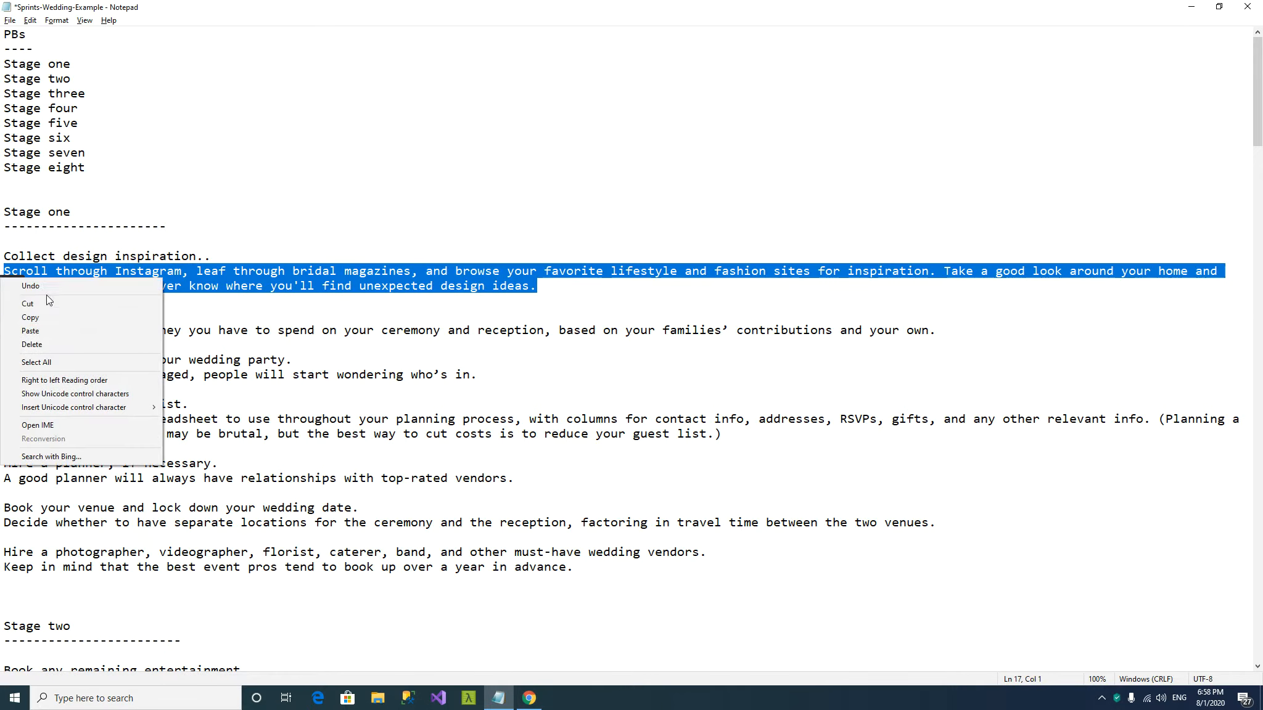
click(46, 317)
key(alt+Tab)
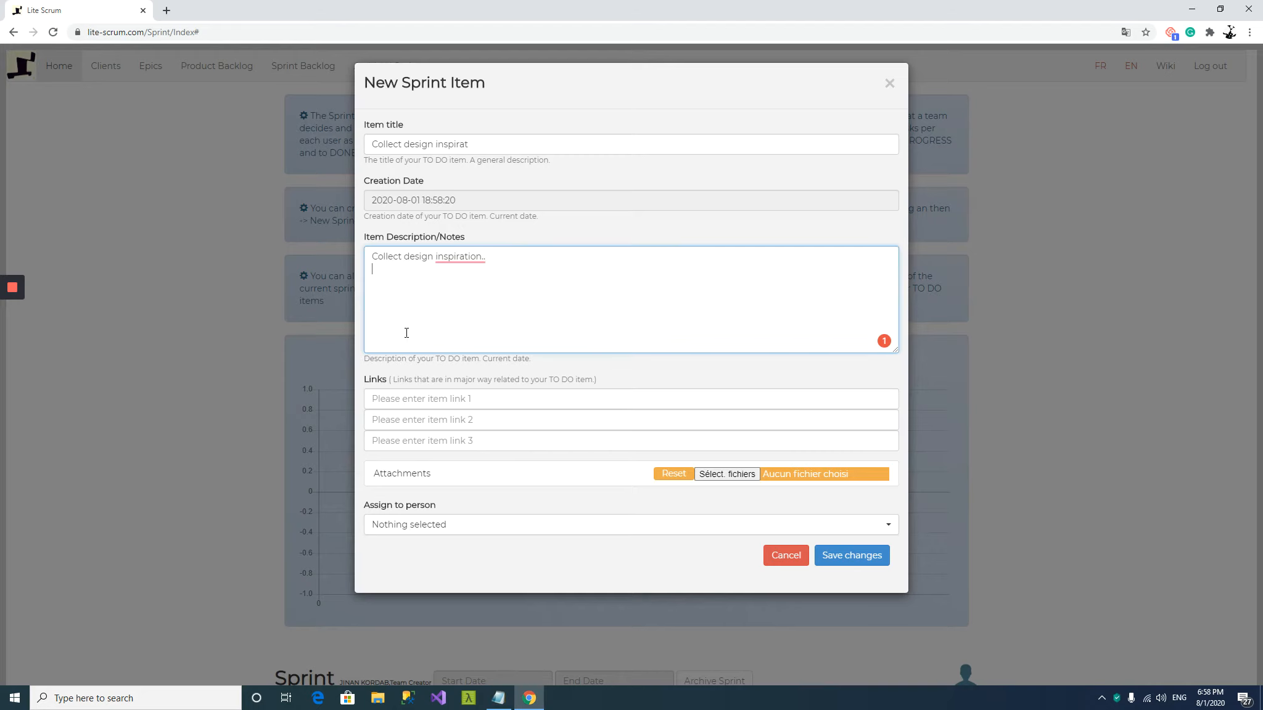
key(ctrl+v)
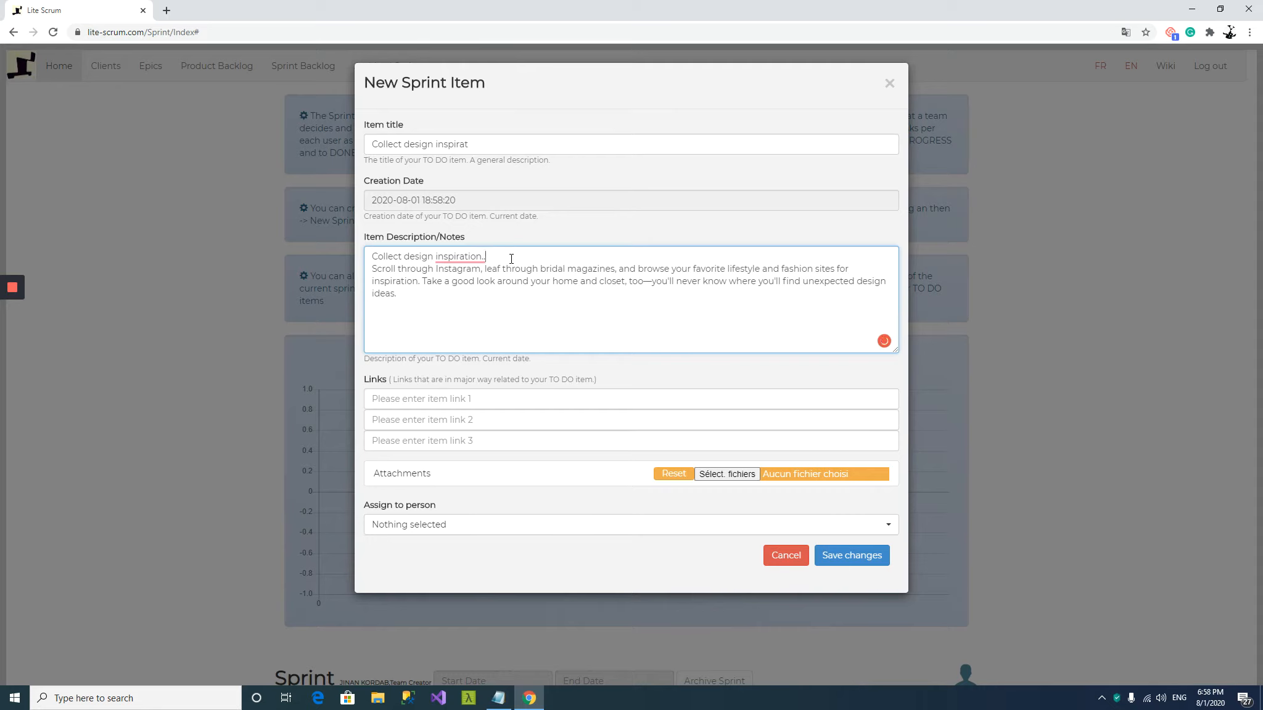
Insert blank lines in the description after the heading and before "Take a good look around your home"
key(Return)
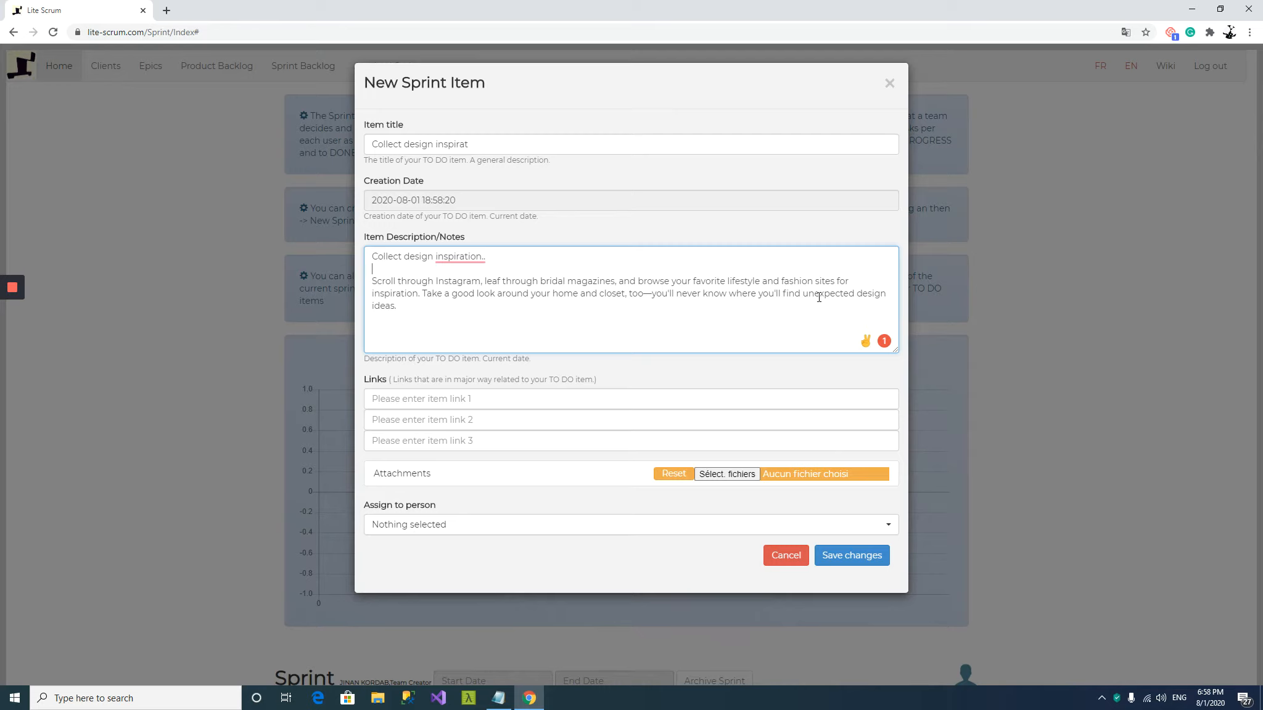
click(425, 292)
key(Return)
key(Return)
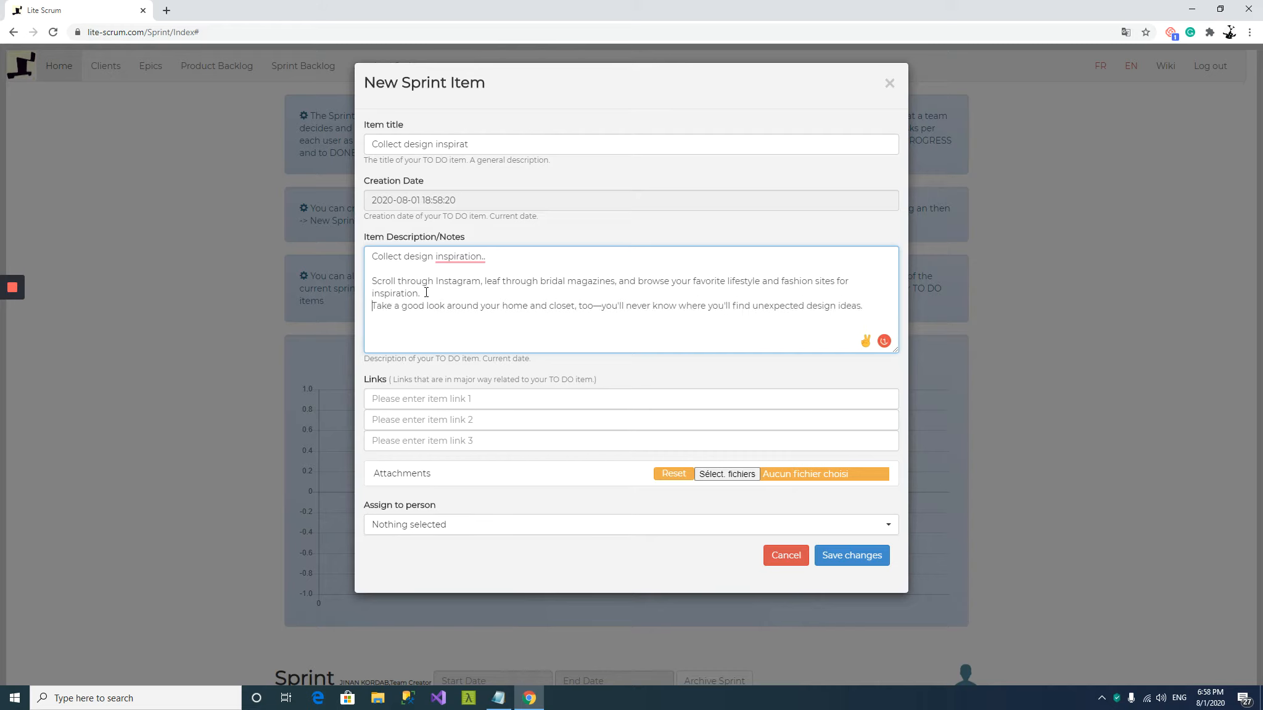
Leave the links and attachments empty, assign the sprint item to the team creator, and save it
click(481, 403)
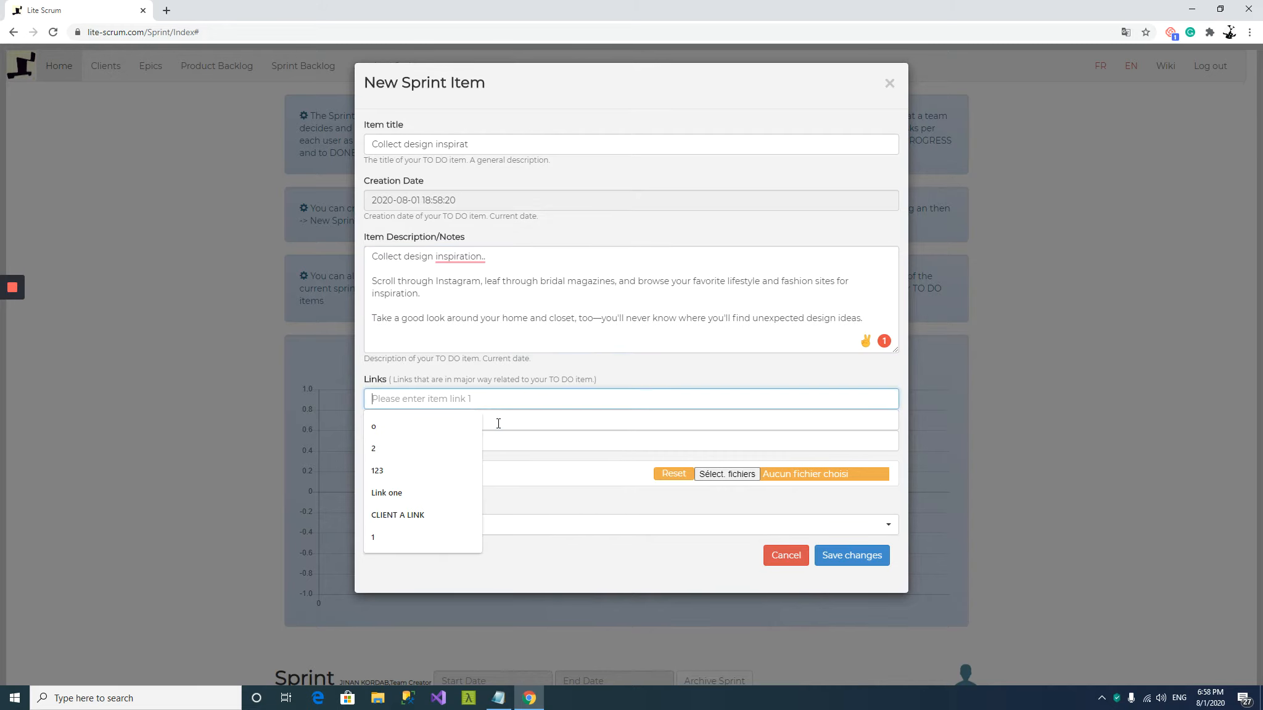
click(498, 424)
click(508, 440)
click(548, 475)
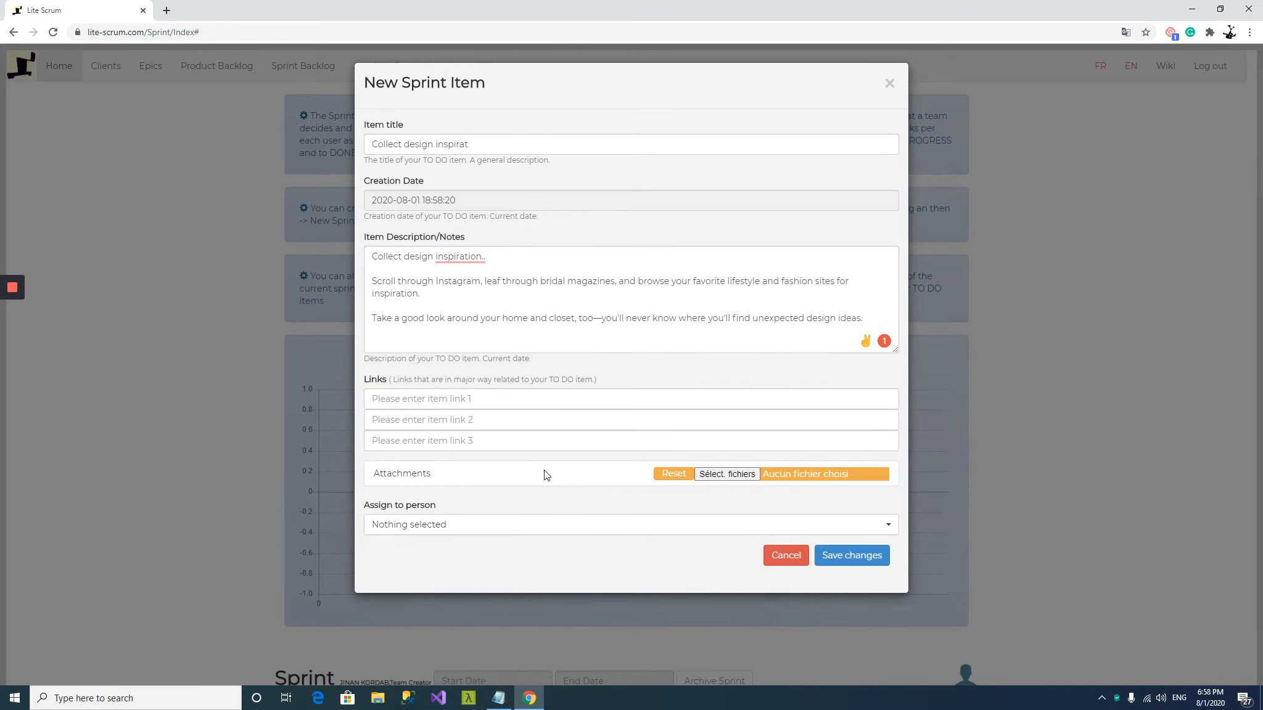
click(547, 529)
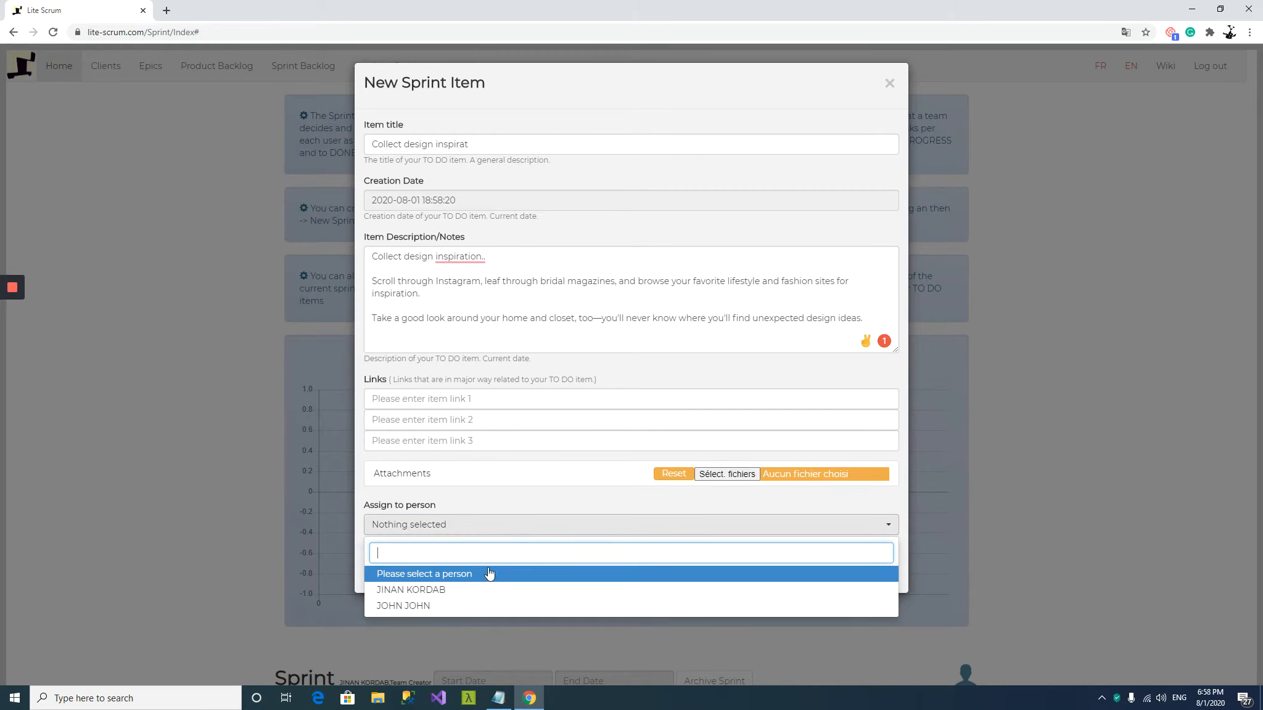
click(434, 589)
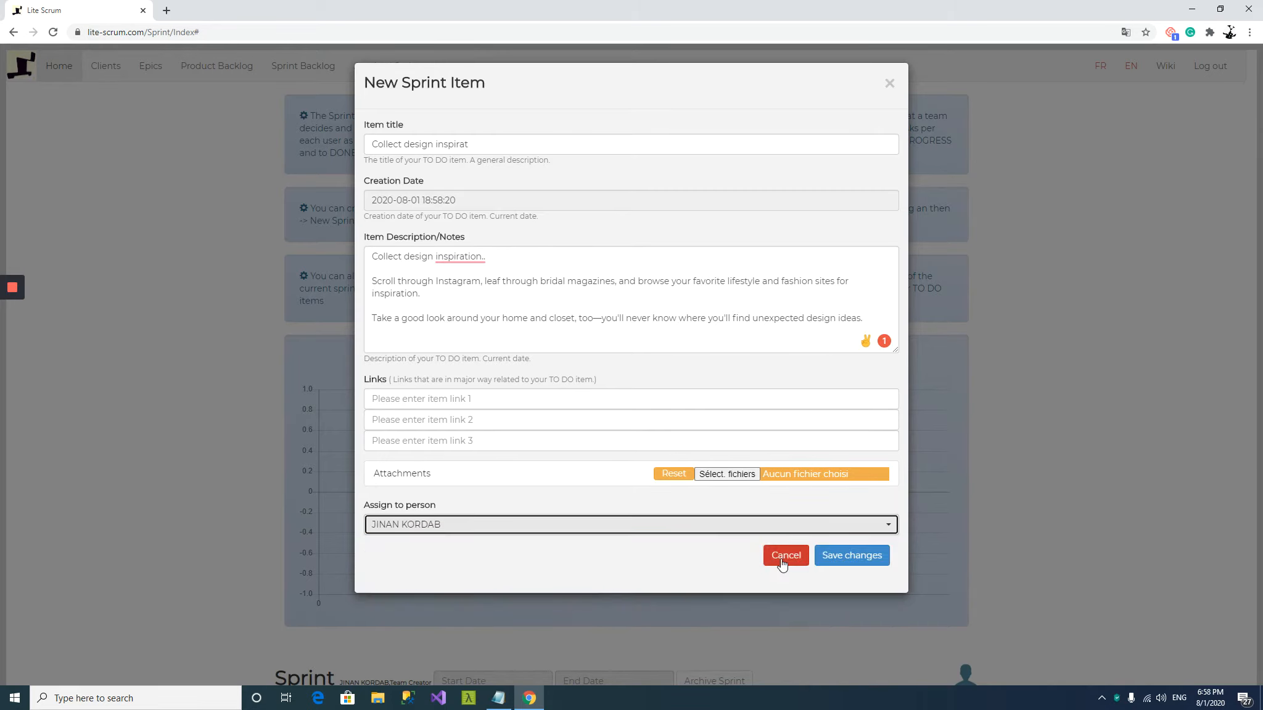
click(849, 558)
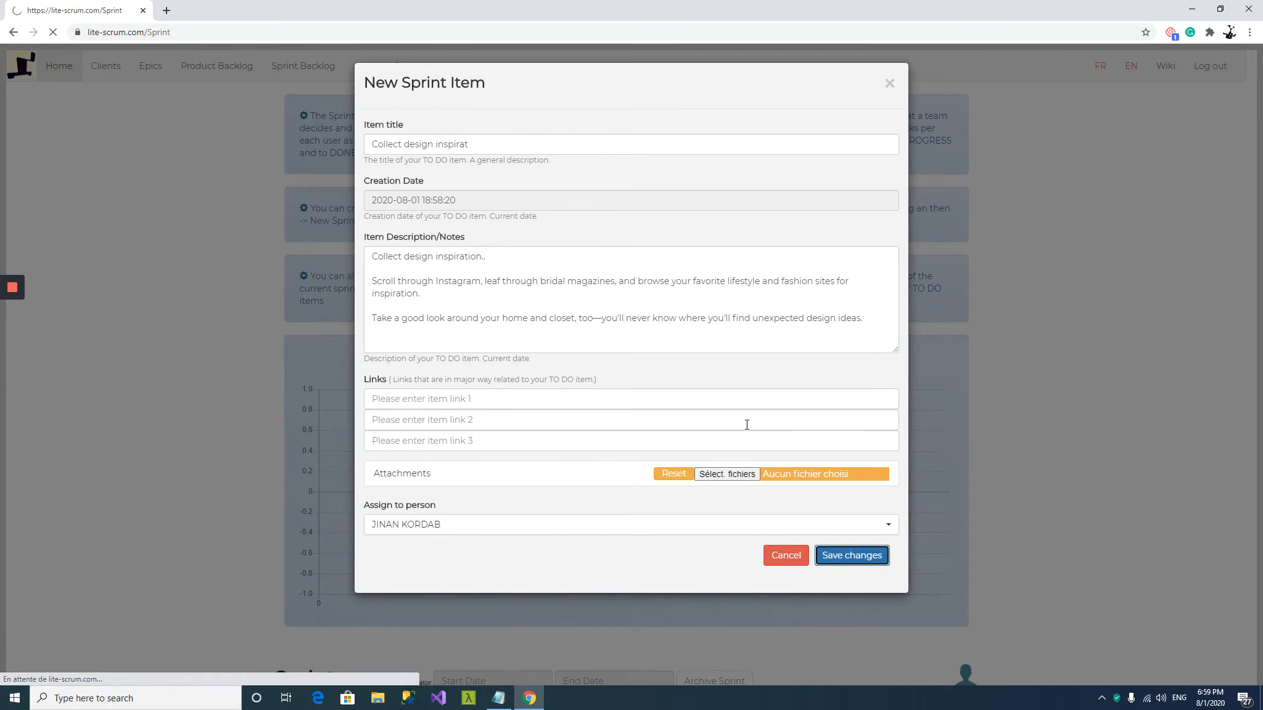
Examine the new item on the sprint board and the remaining Stage one tasks in the Notepad notes
scroll(453, 438, down, 4)
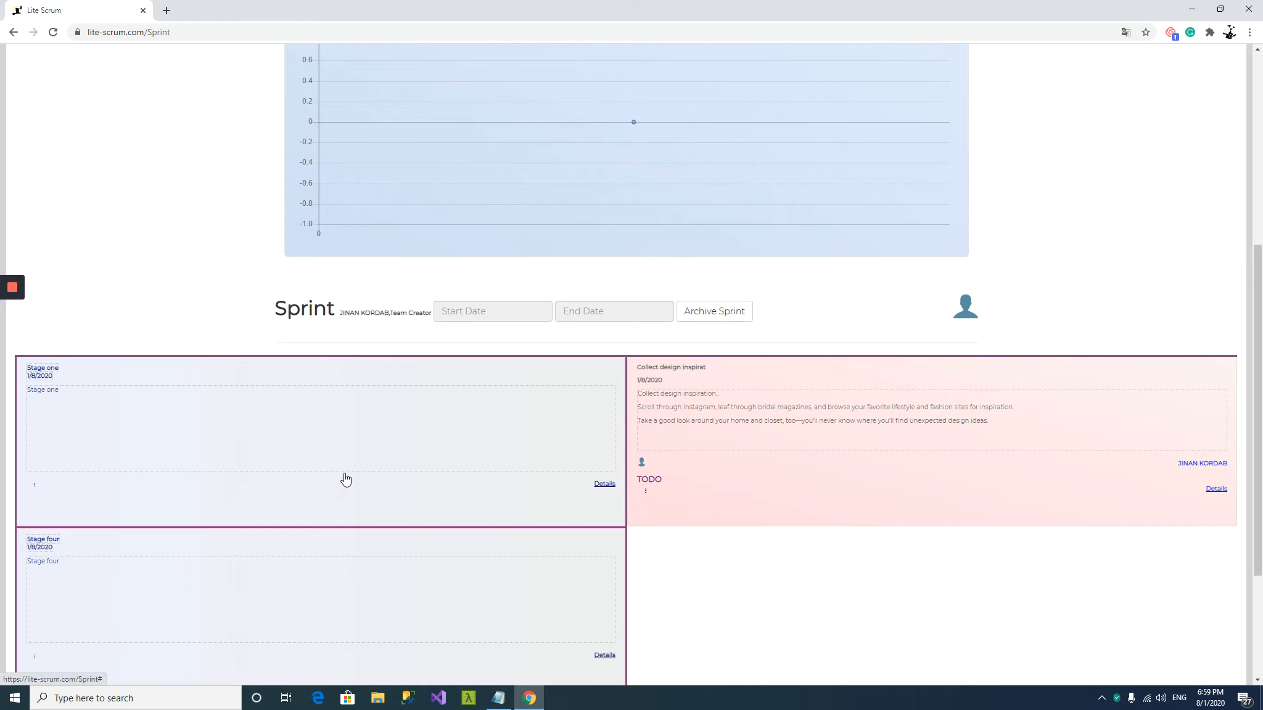
key(alt+Tab)
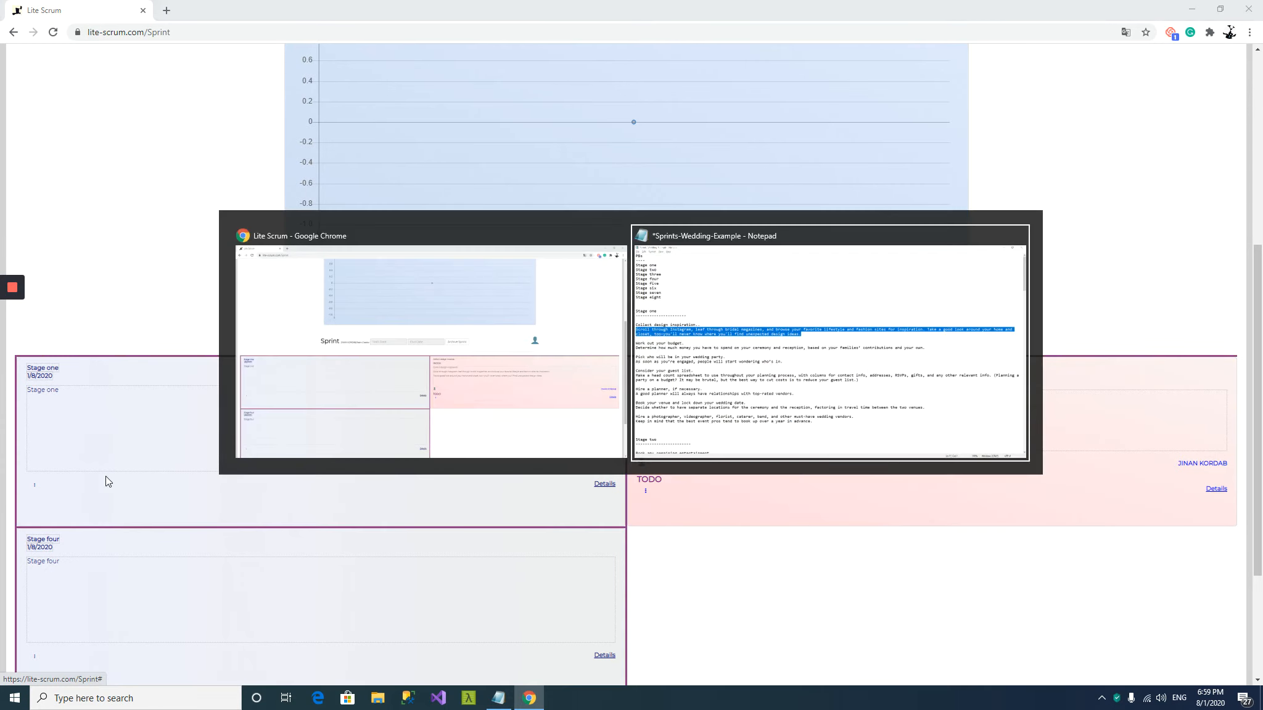
click(314, 407)
drag(616, 581, 17, 302)
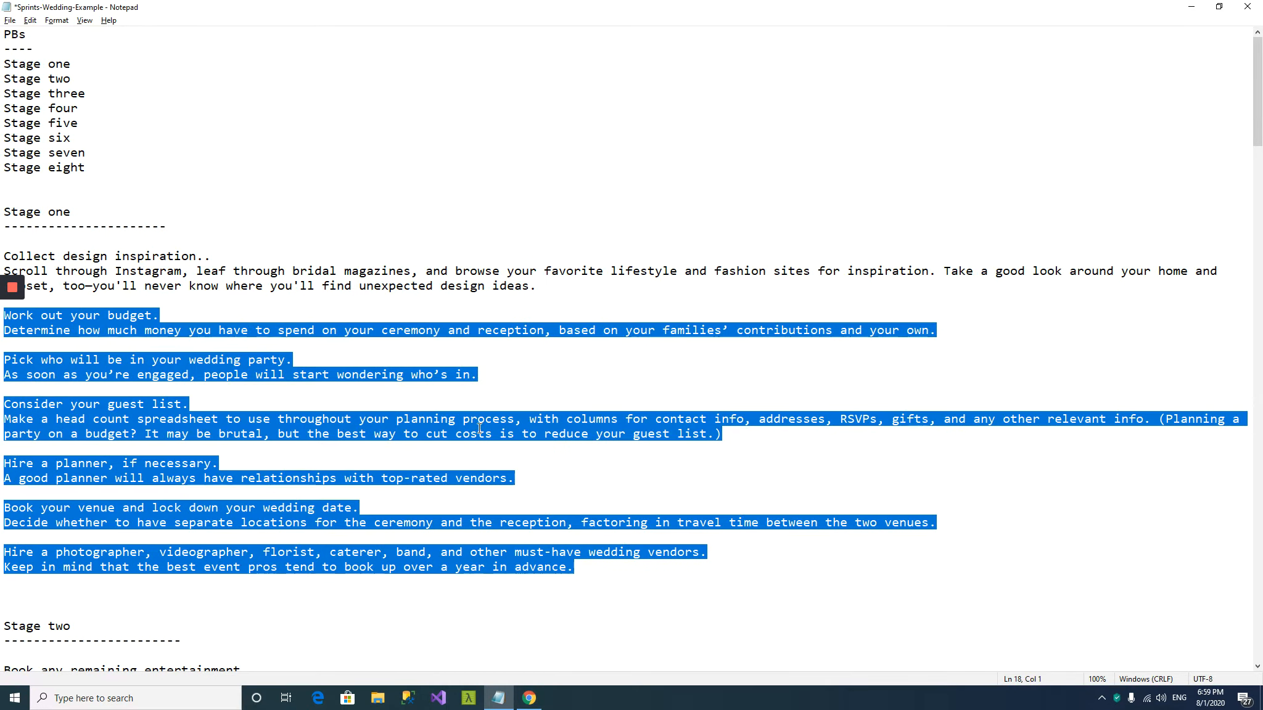
click(418, 396)
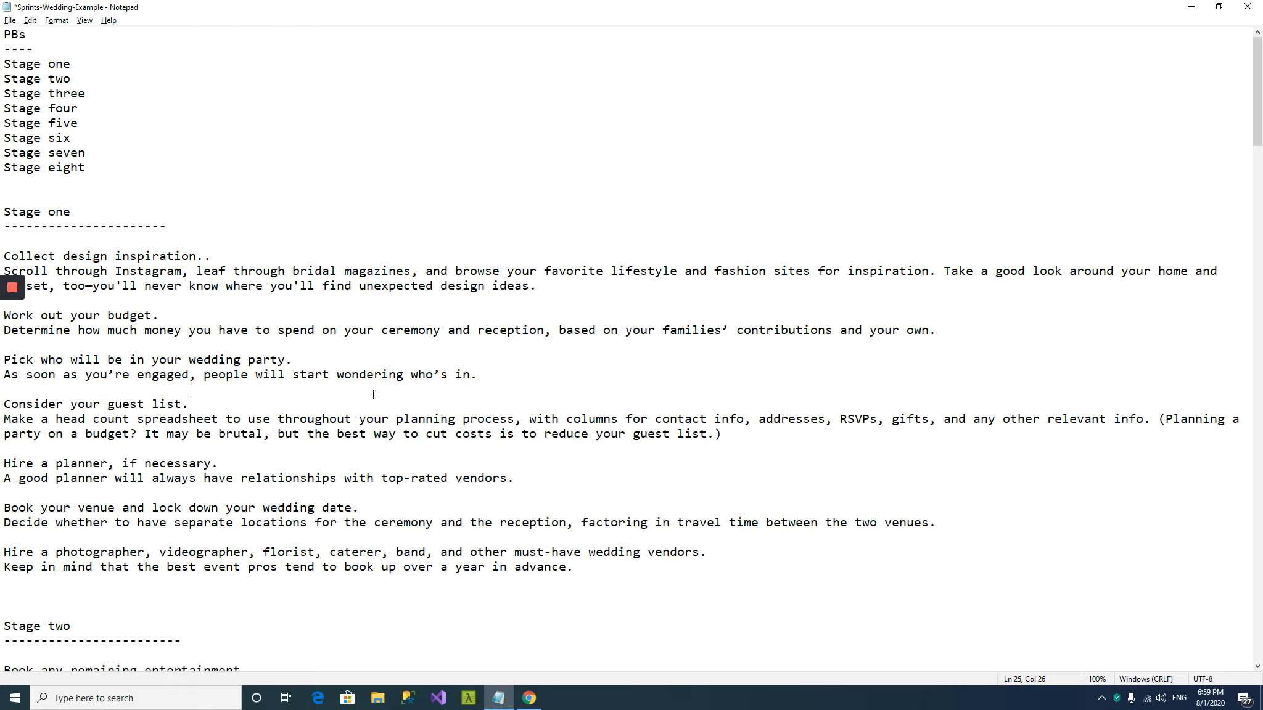
key(alt+Tab)
key(alt+Tab)
key(alt+Tab)
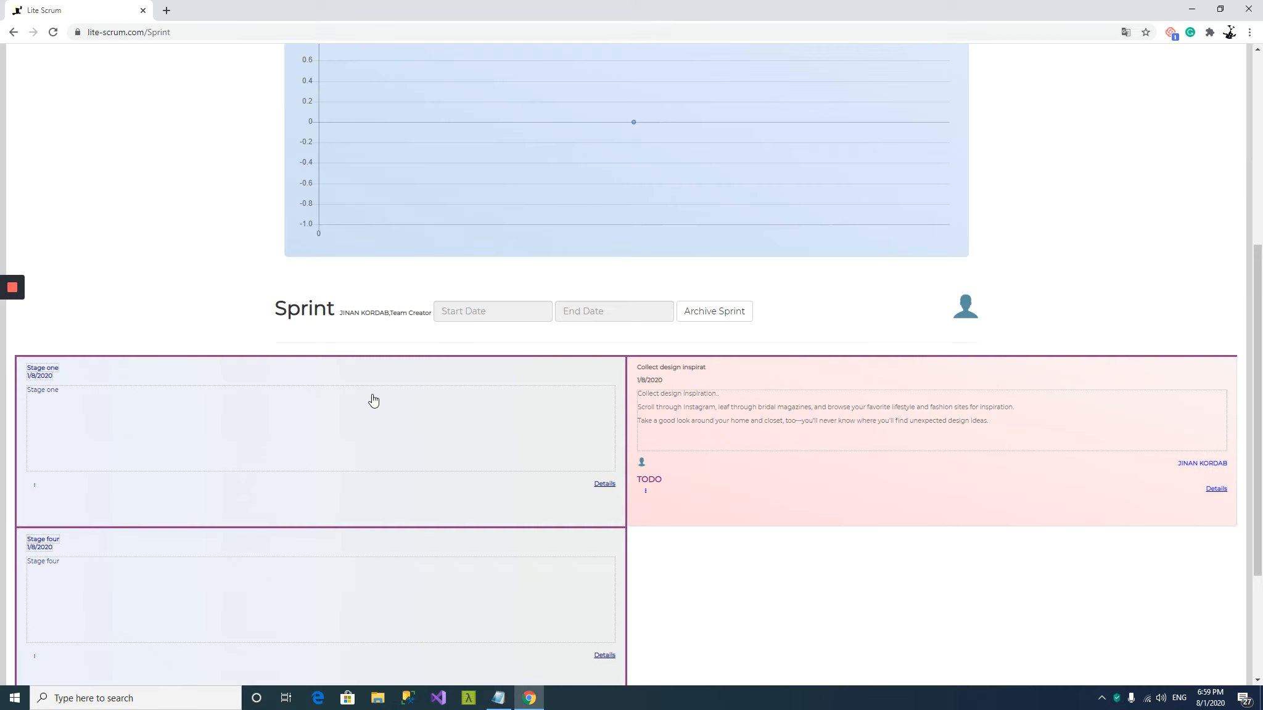
key(alt+Tab)
drag(620, 580, 4, 258)
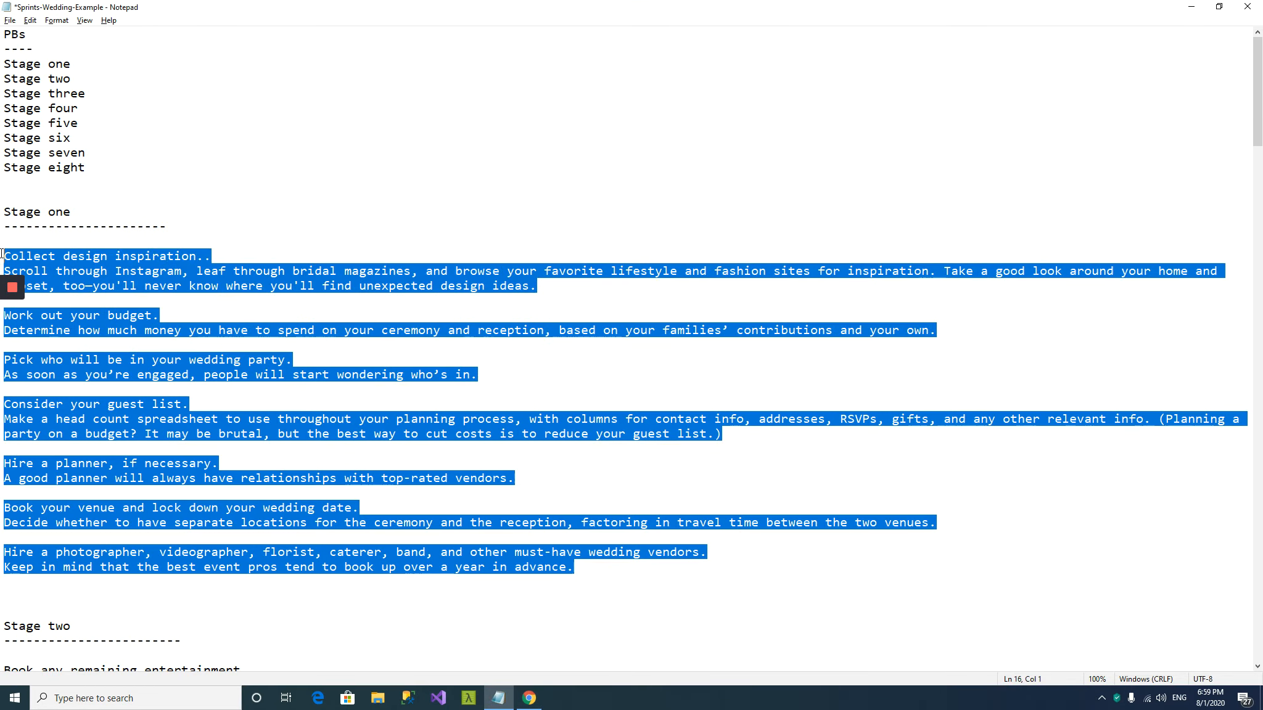
drag(72, 212, 2, 216)
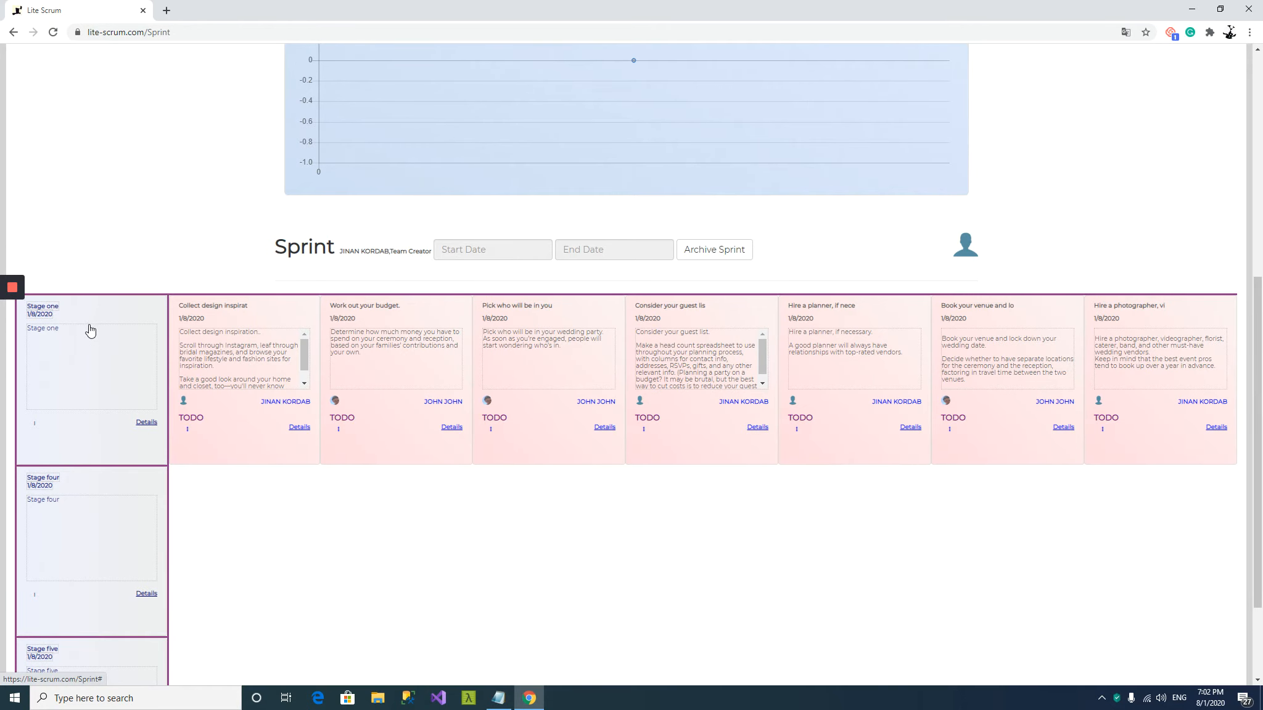
Compare the full Stage one task list in Notepad with the sprint items in the board's Stage one row
key(alt+Tab)
click(598, 391)
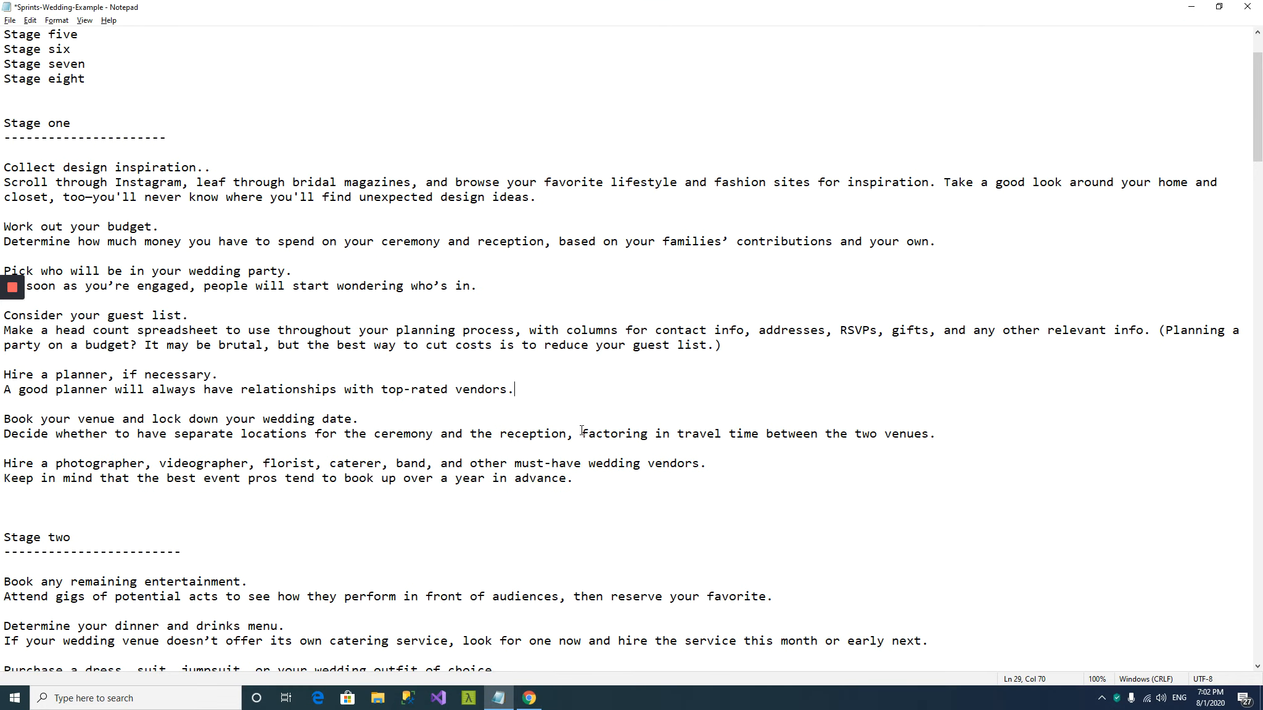
drag(597, 479, 6, 168)
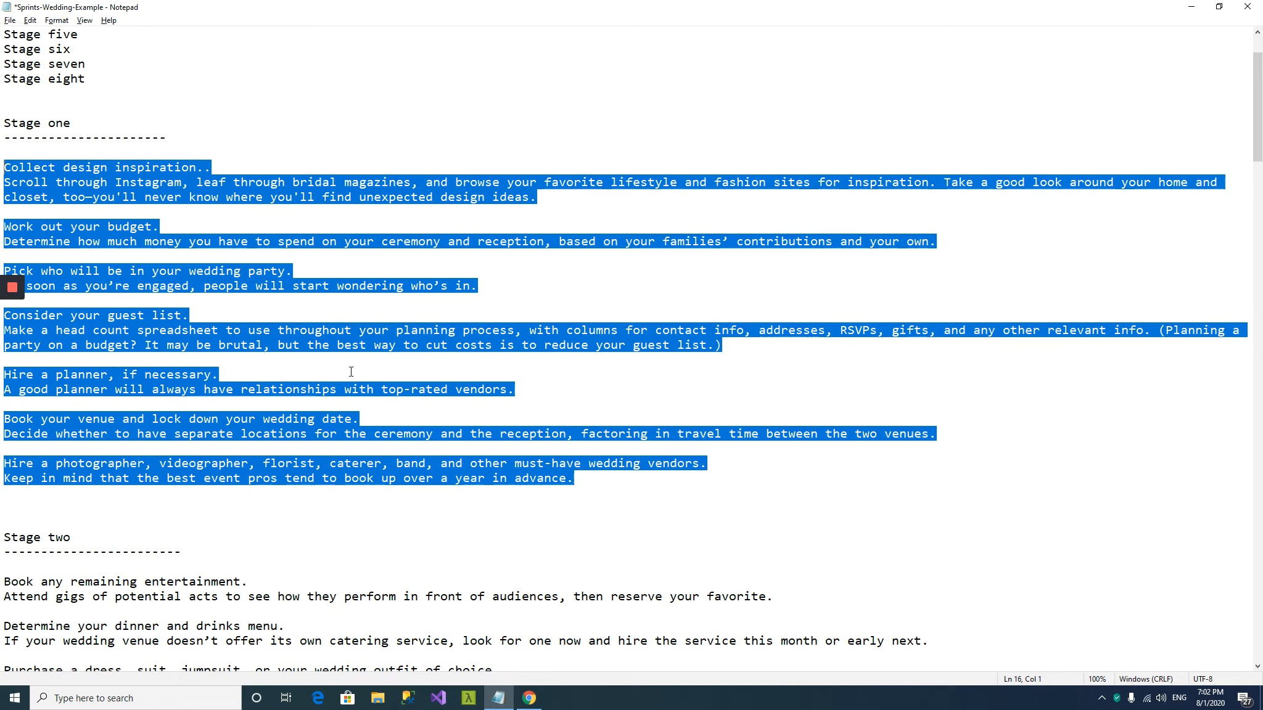
scroll(351, 372, down, 3)
scroll(350, 397, down, 2)
key(alt+Tab)
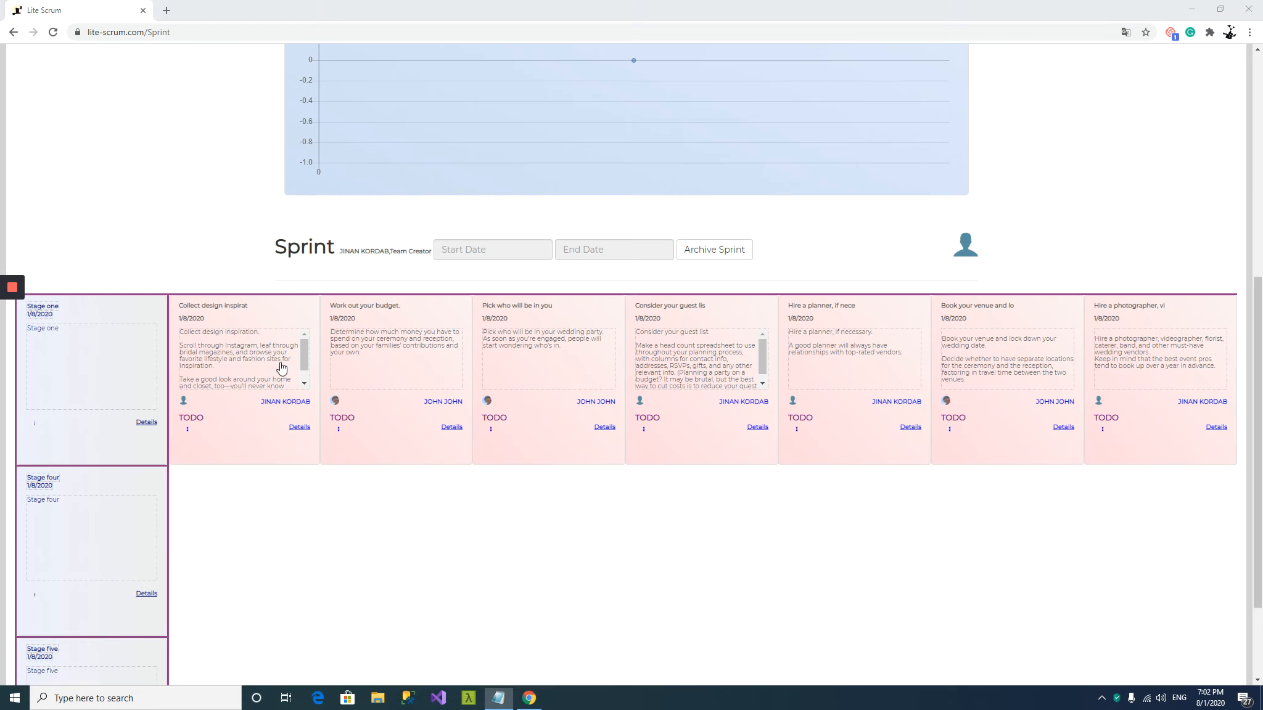
scroll(135, 544, down, 2)
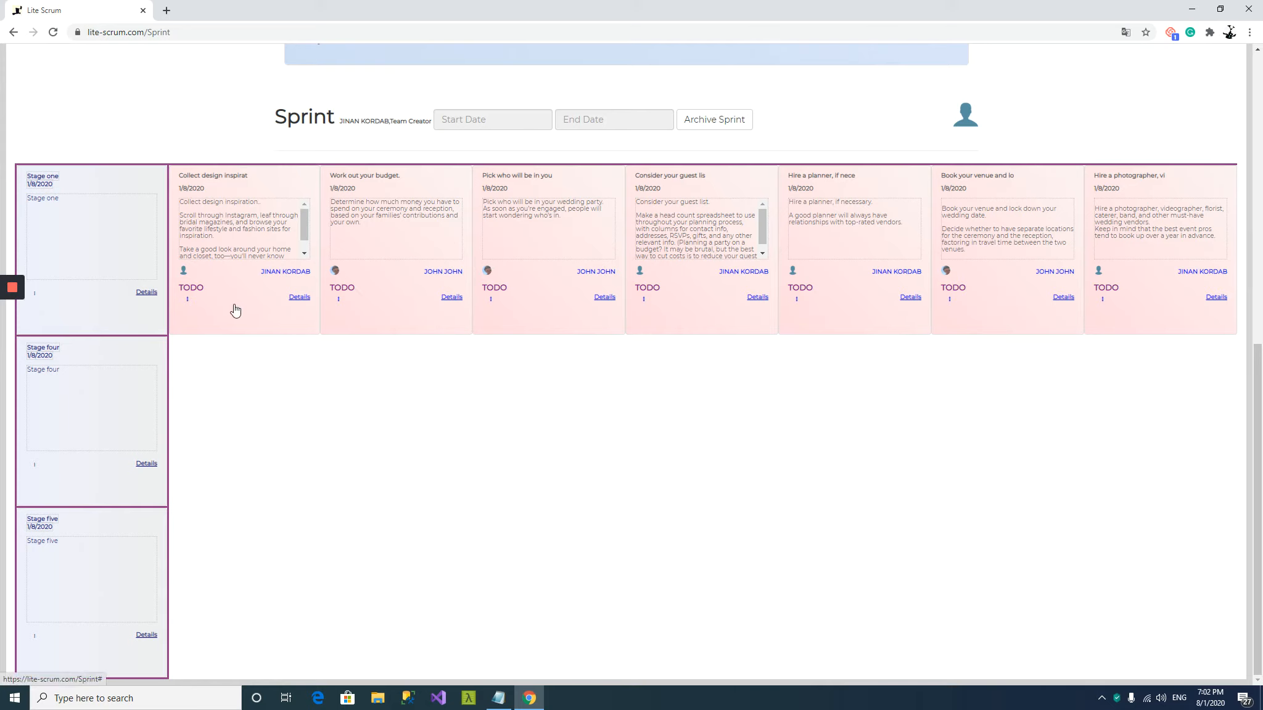
scroll(228, 347, up, 1)
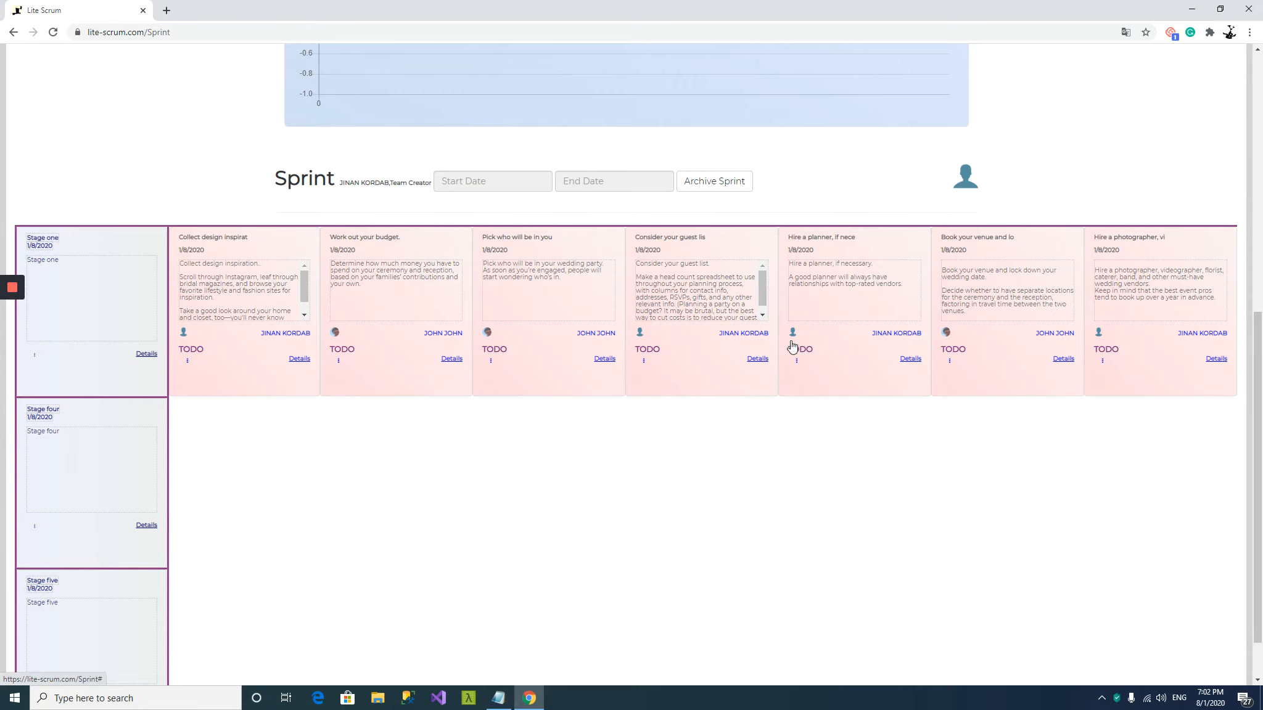
scroll(135, 448, down, 1)
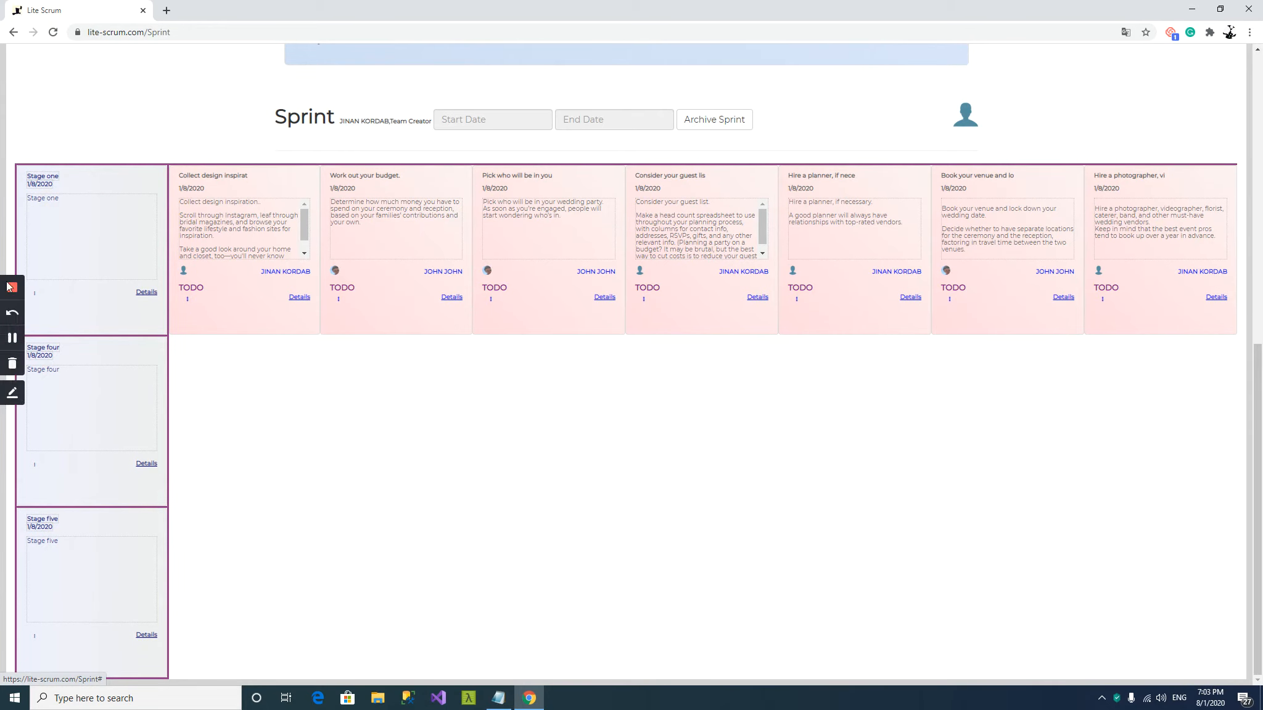
click(12, 338)
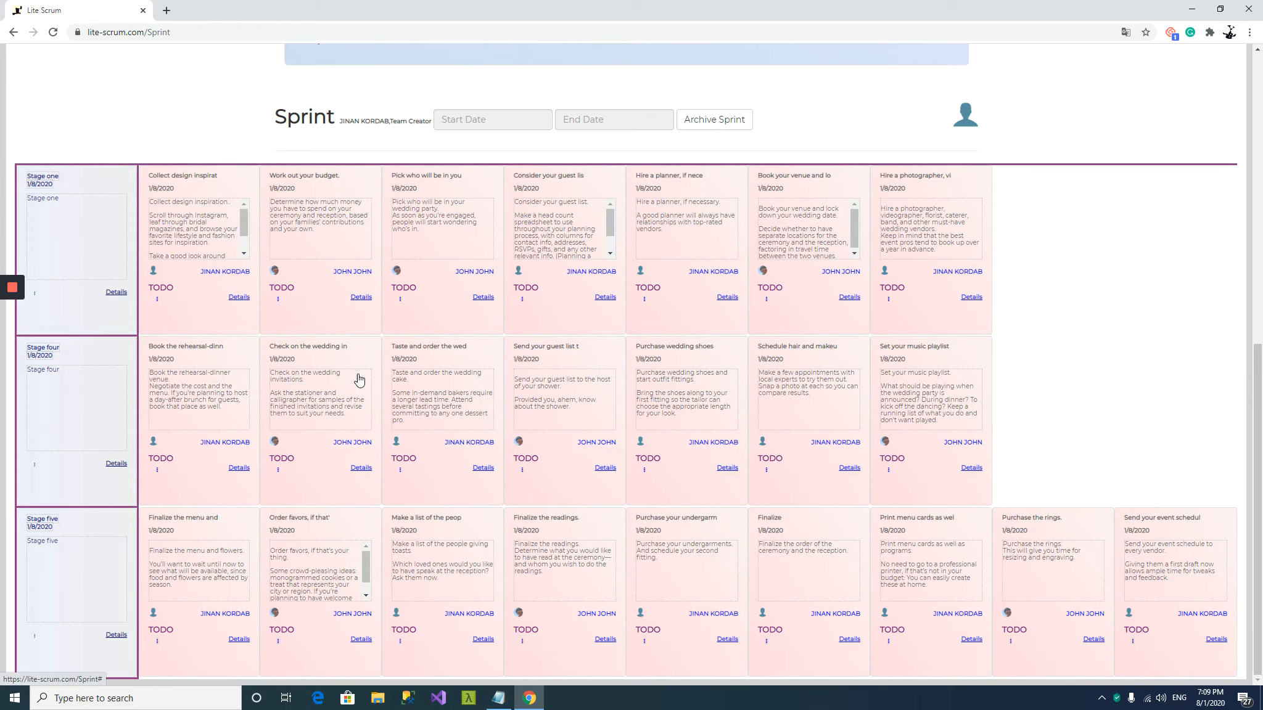
Review the sprint items of Stages one, four and five, and view the details of the "Collect design inspirat" item
scroll(689, 395, up, 2)
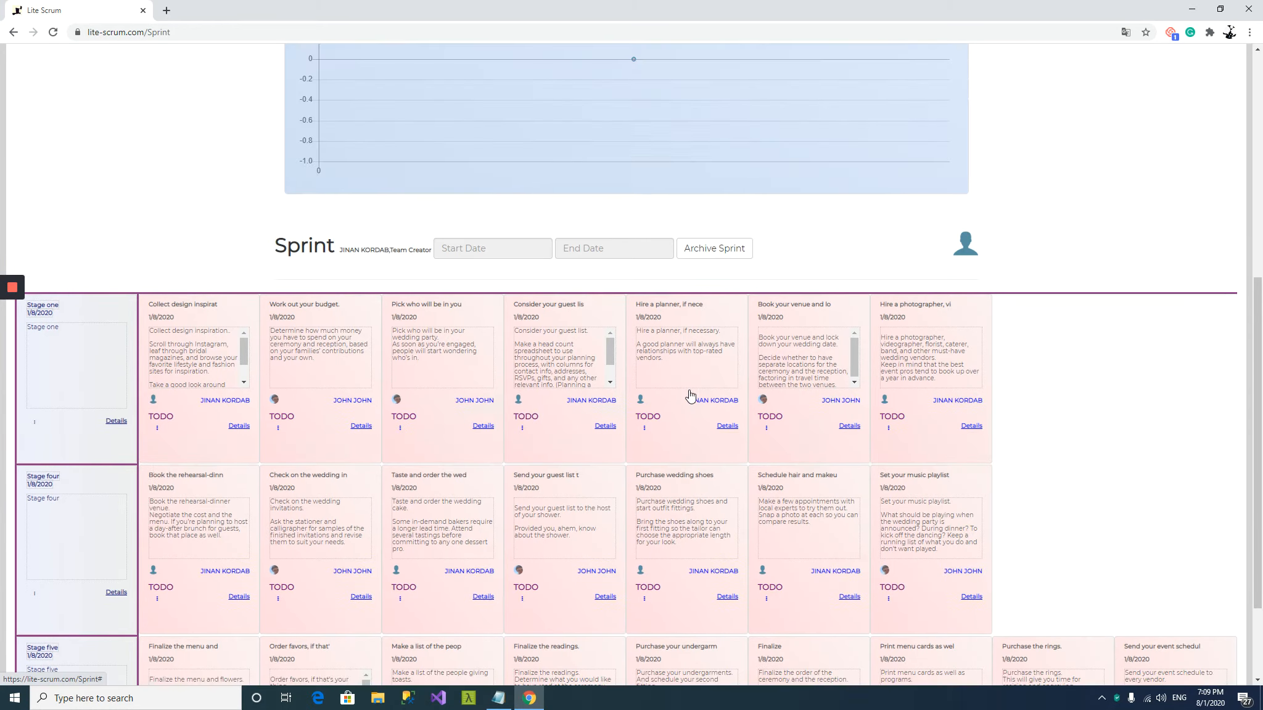
scroll(690, 395, up, 7)
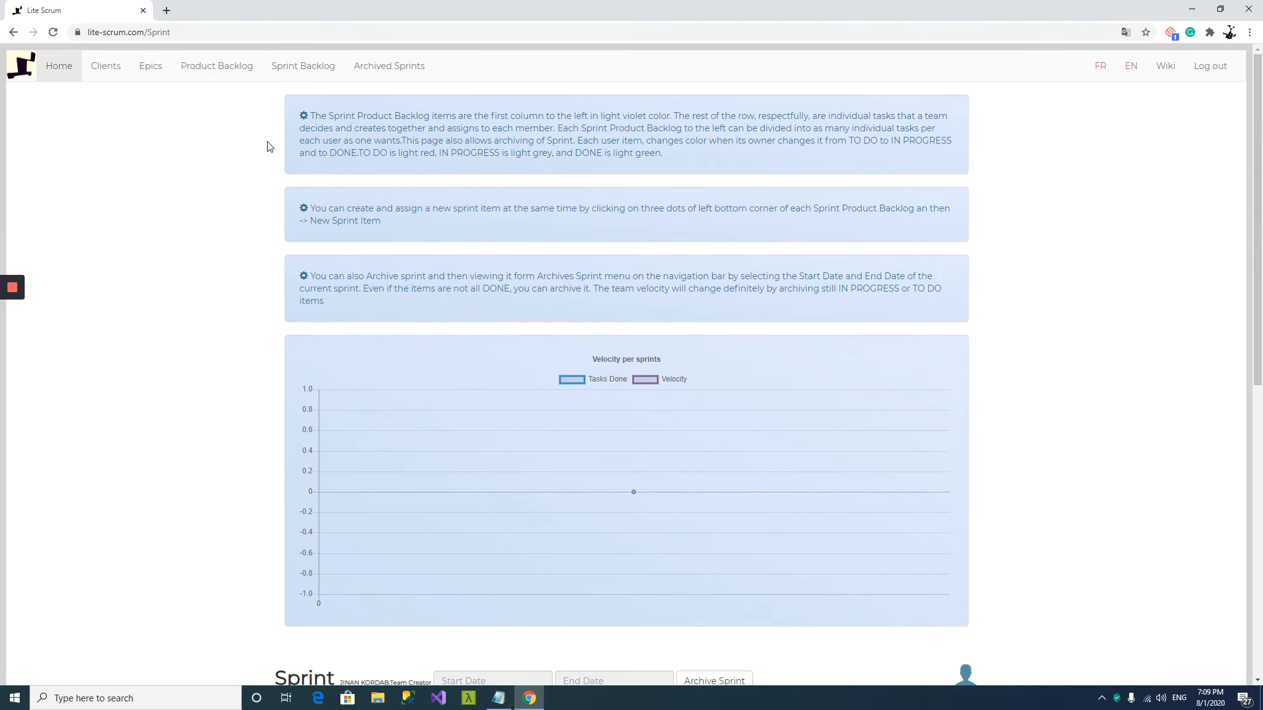
scroll(266, 299, down, 7)
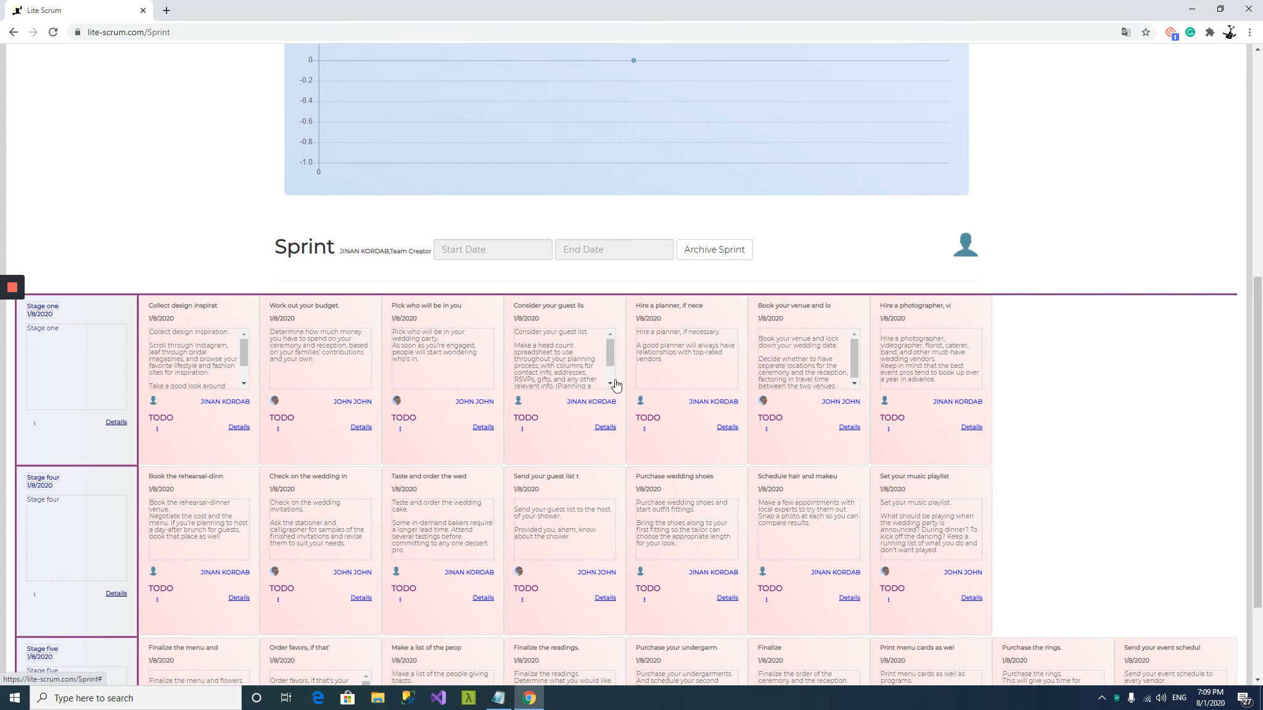
scroll(946, 376, down, 2)
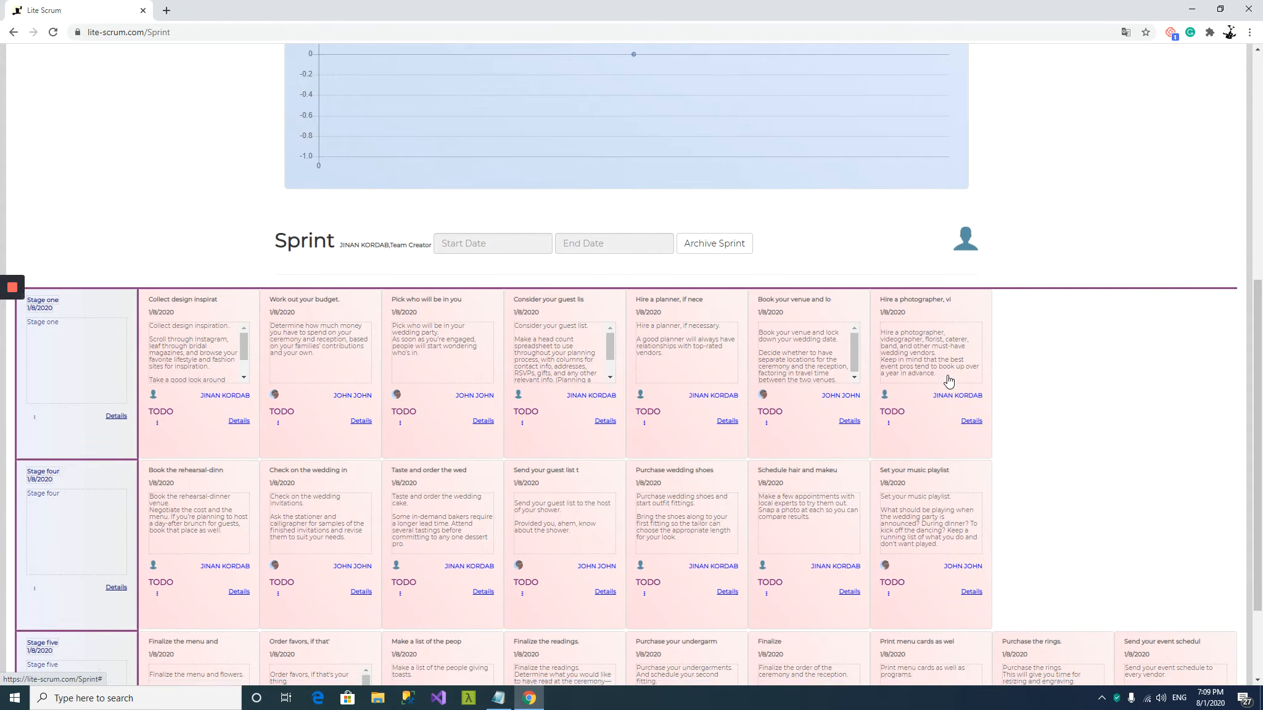
click(240, 297)
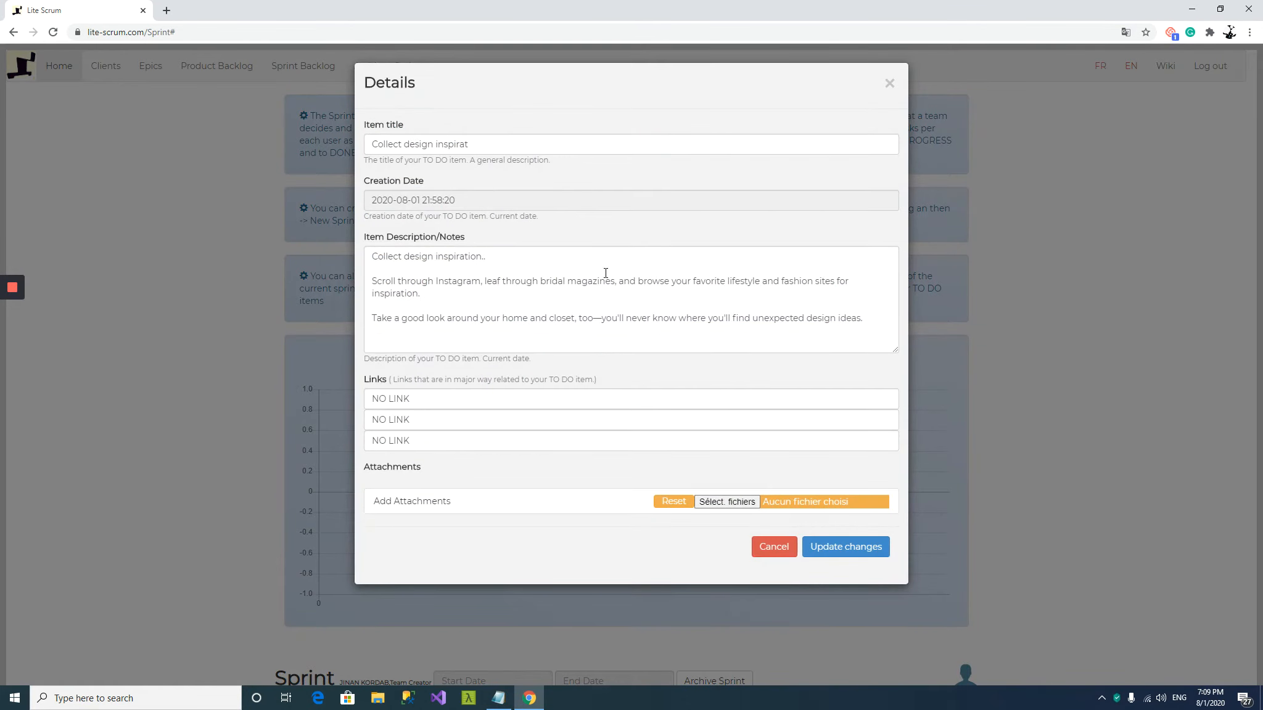
click(774, 547)
scroll(316, 400, down, 9)
scroll(316, 401, up, 9)
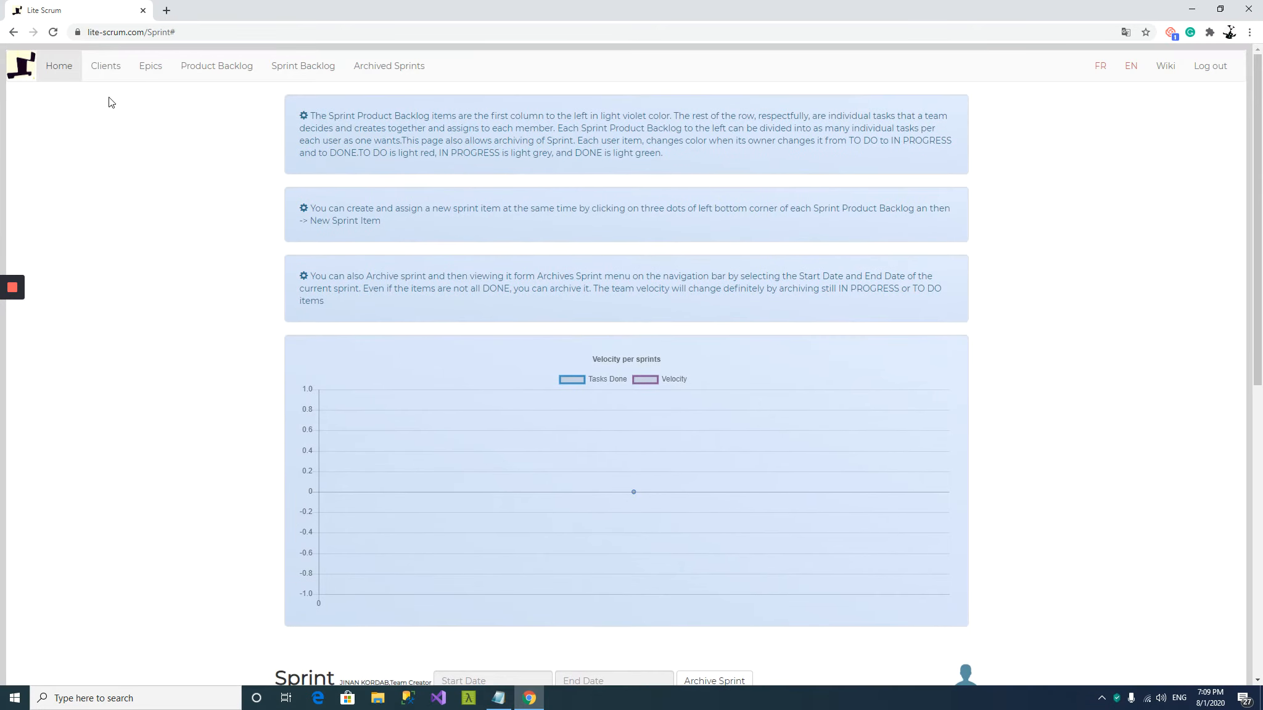
Open the personal Scrum Board and look through the full list of assigned TODO items
click(60, 72)
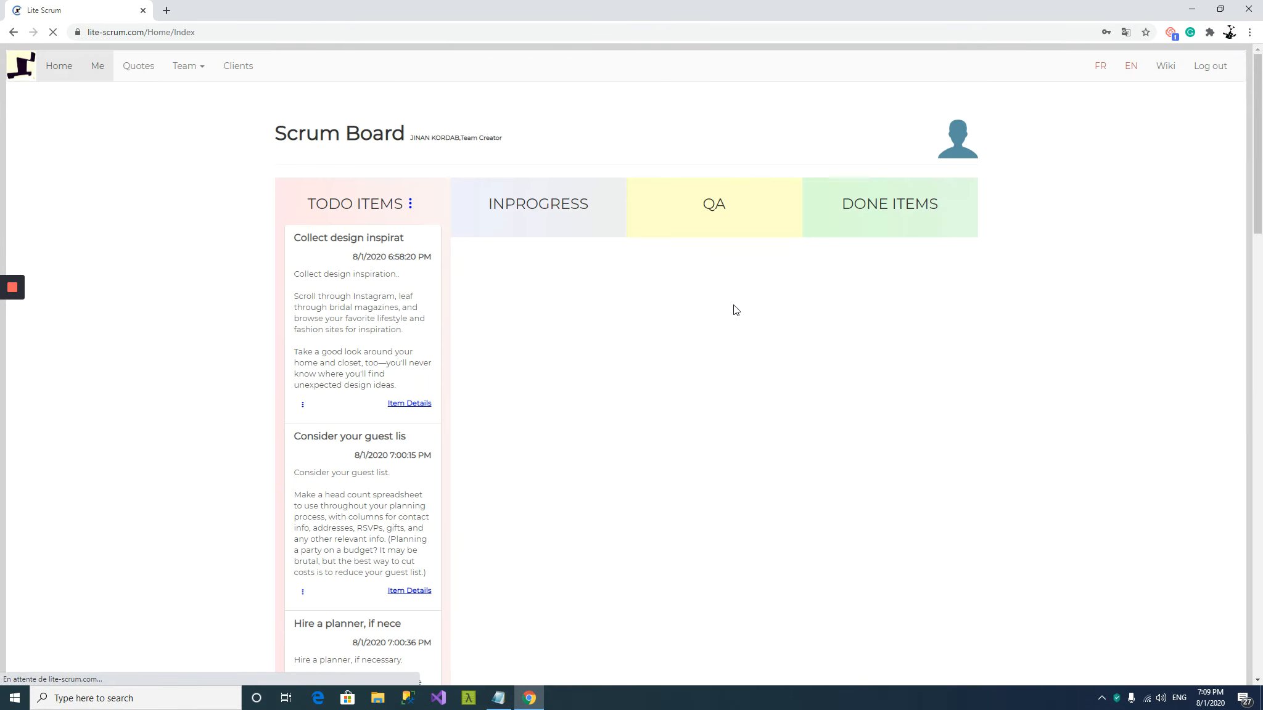
scroll(472, 302, down, 3)
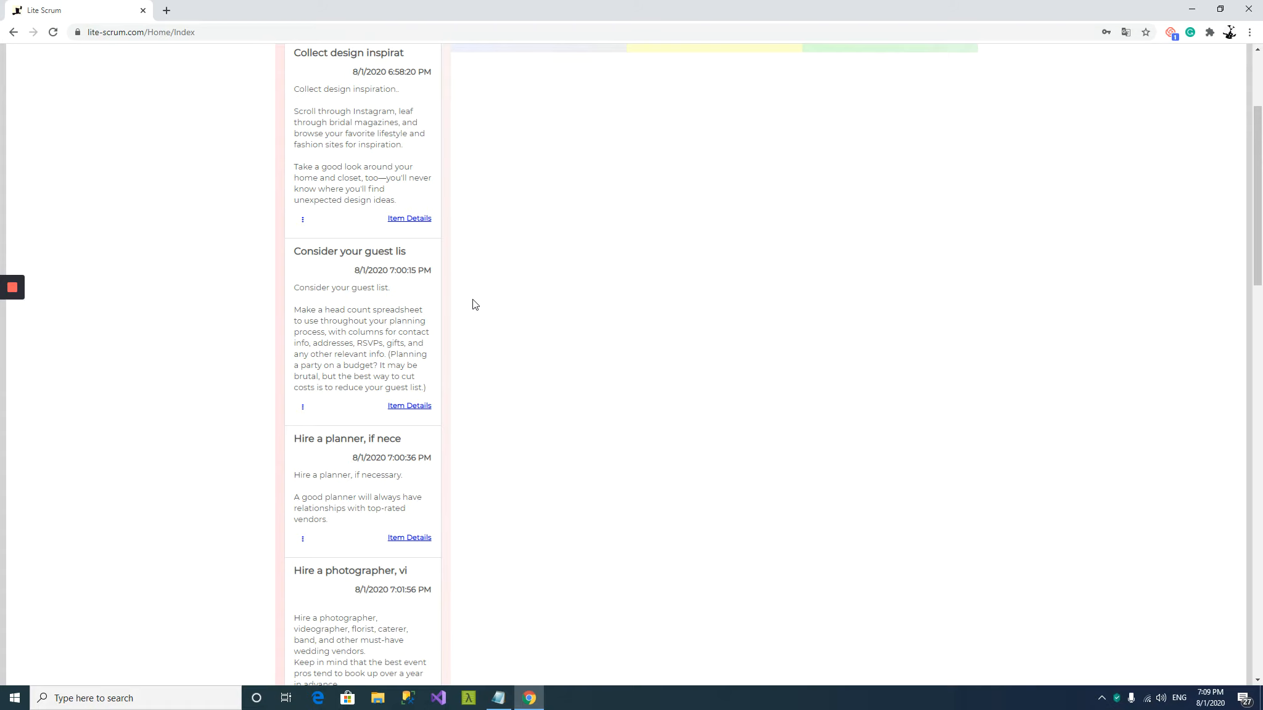
scroll(480, 308, up, 3)
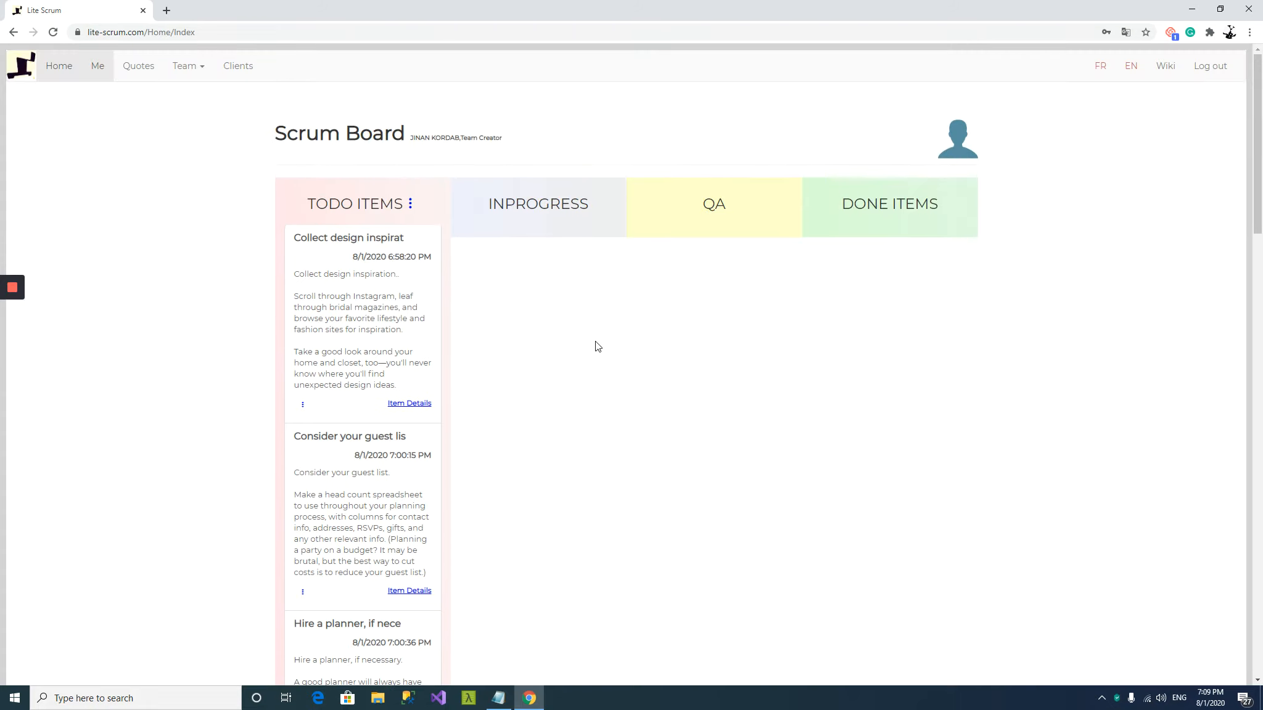
scroll(597, 350, down, 4)
scroll(597, 350, down, 18)
scroll(600, 377, up, 14)
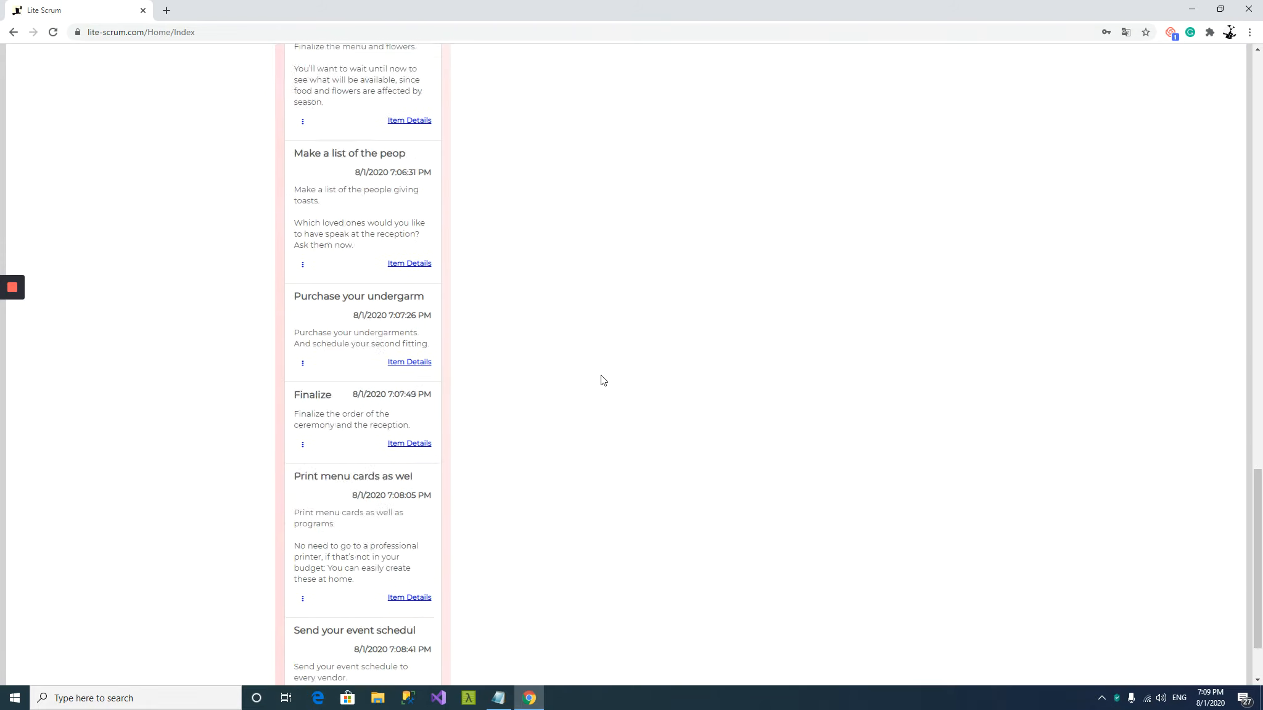
scroll(601, 379, up, 7)
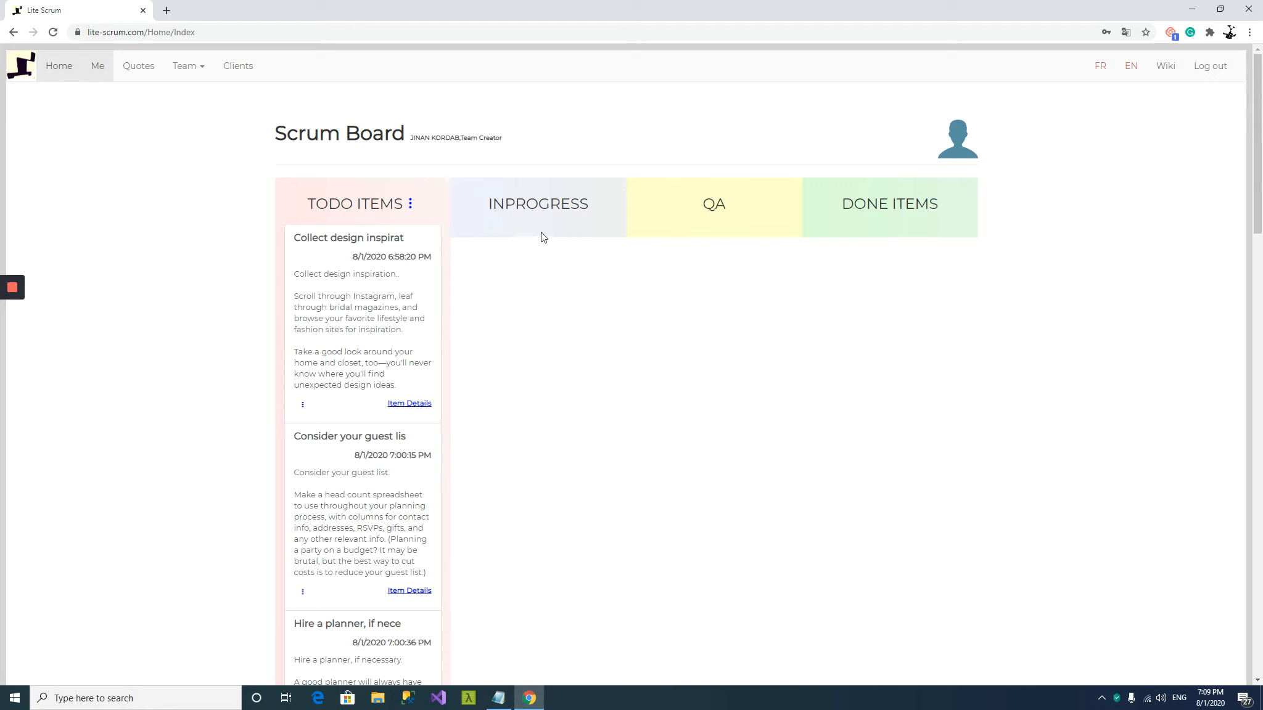
Add the line "This is updated" to the end of the "Collect design inspirat" item's description and save the change
click(410, 403)
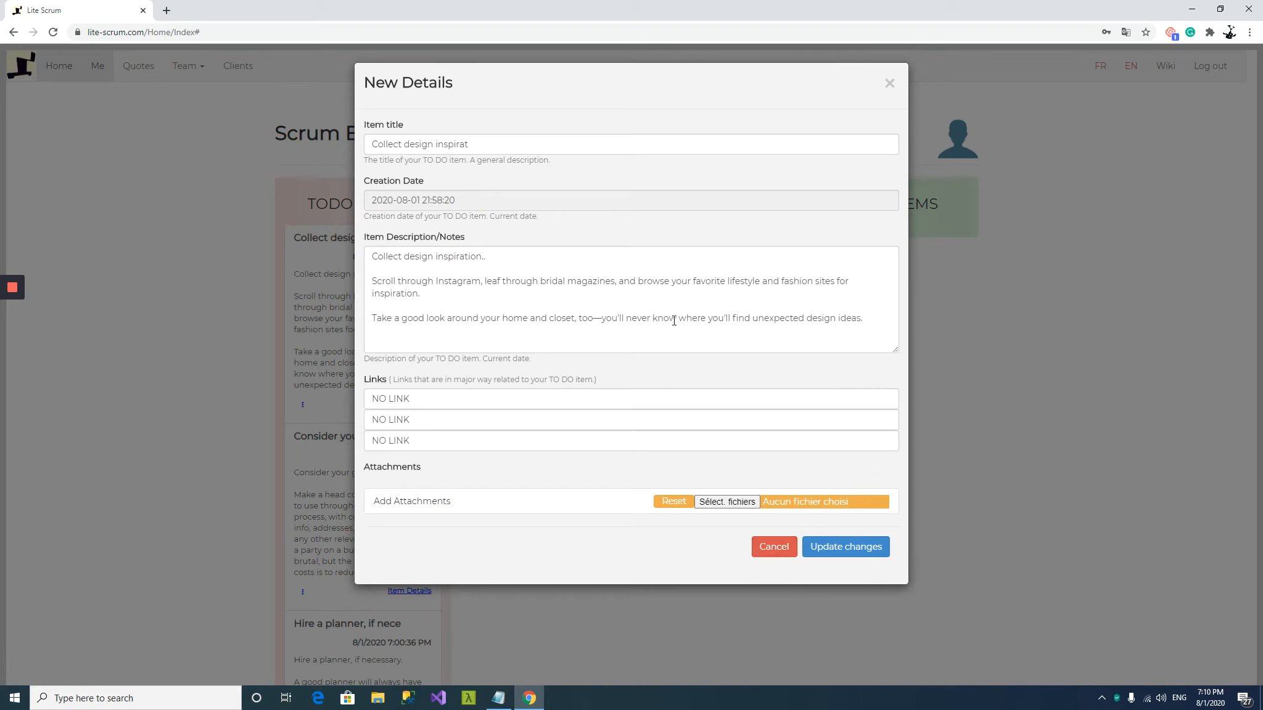
click(876, 319)
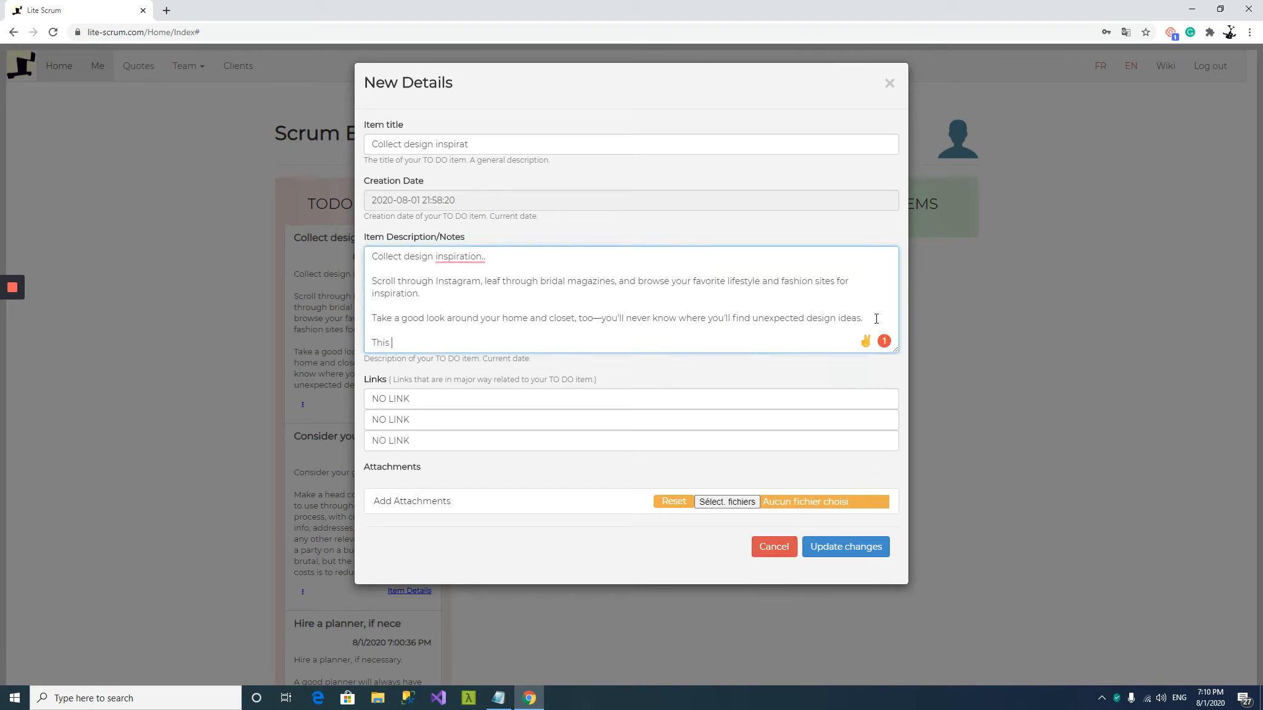
text(This is uypdated)
click(875, 547)
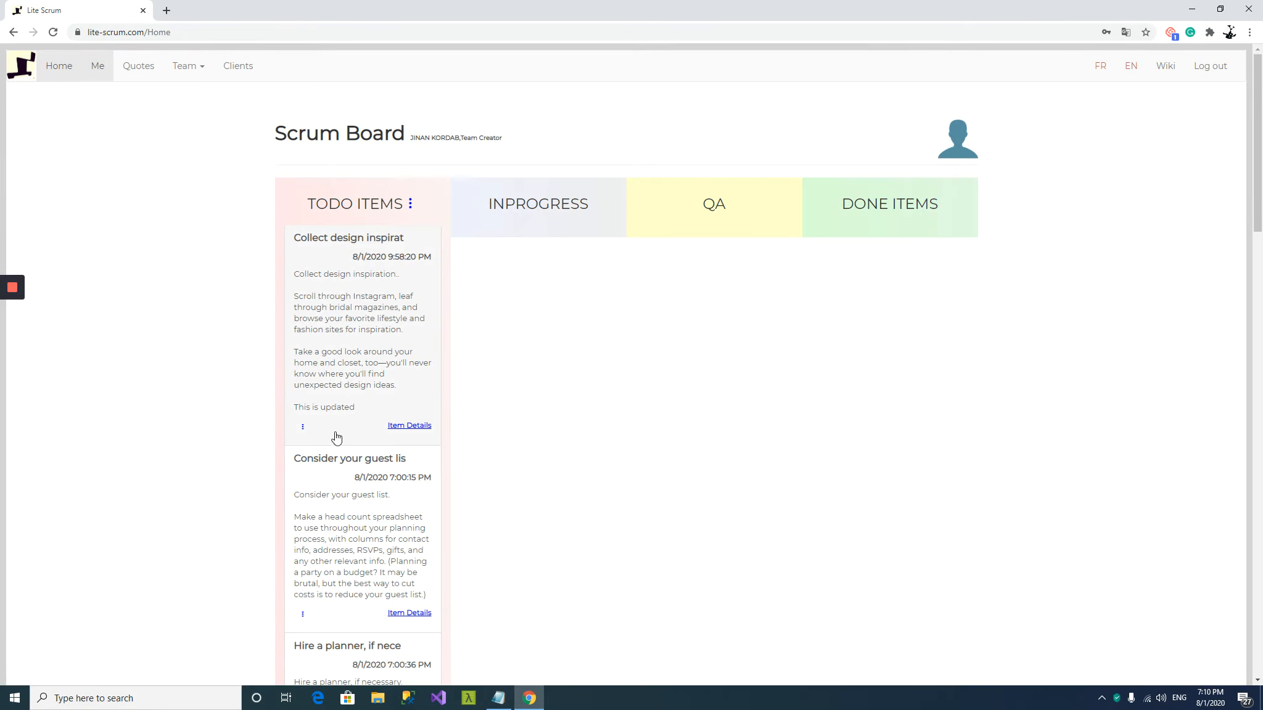
Move the "Collect design inspirat" item from TODO to INPROGRESS and on to QA, and open its status options there
click(307, 431)
click(323, 396)
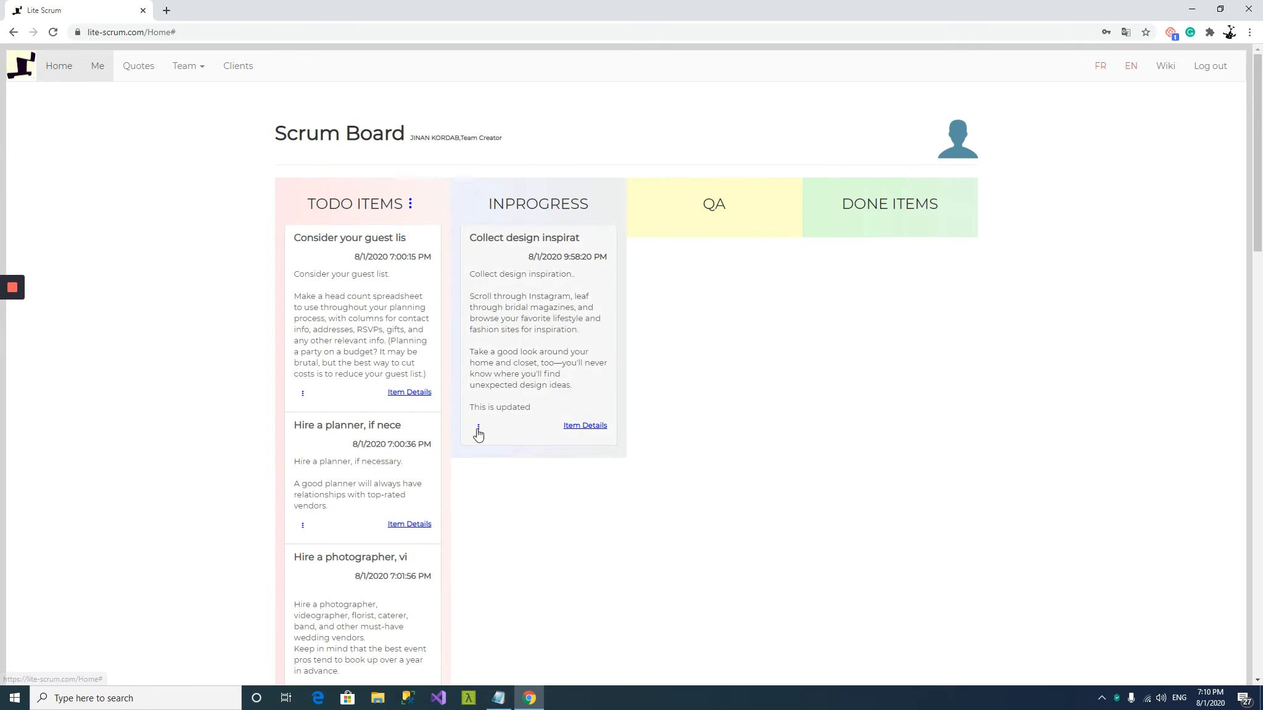
click(478, 429)
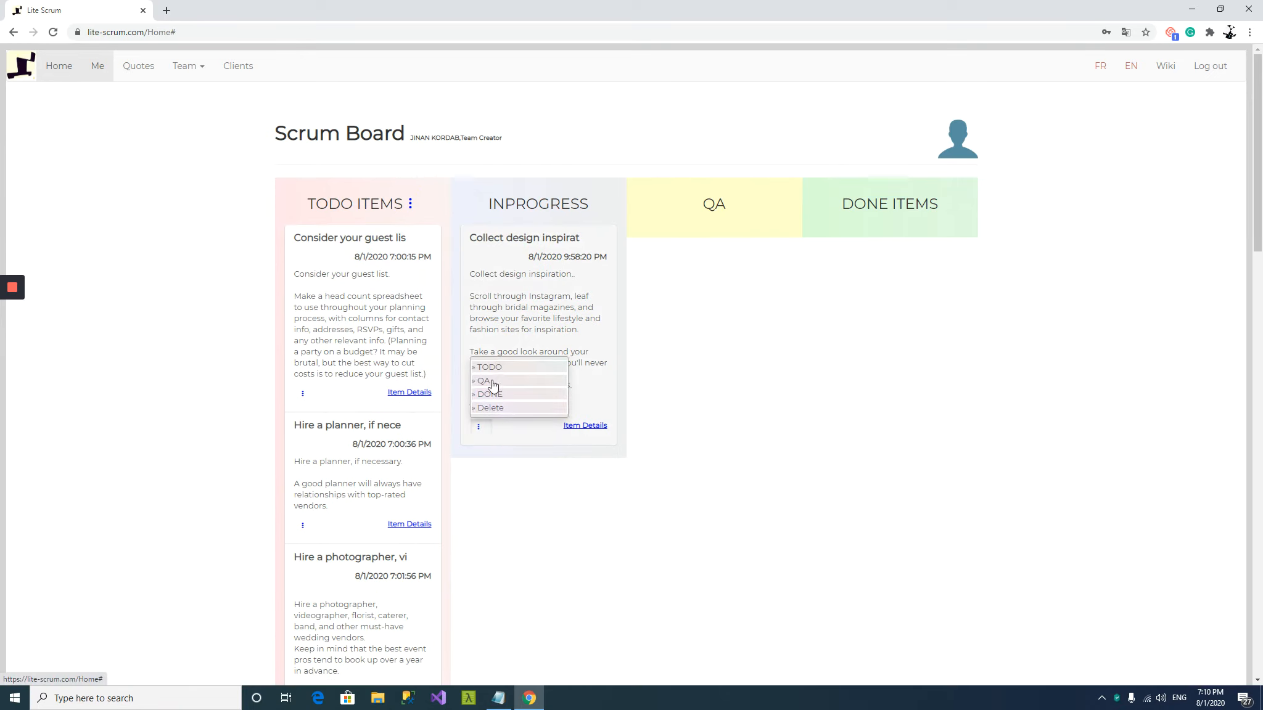
click(487, 381)
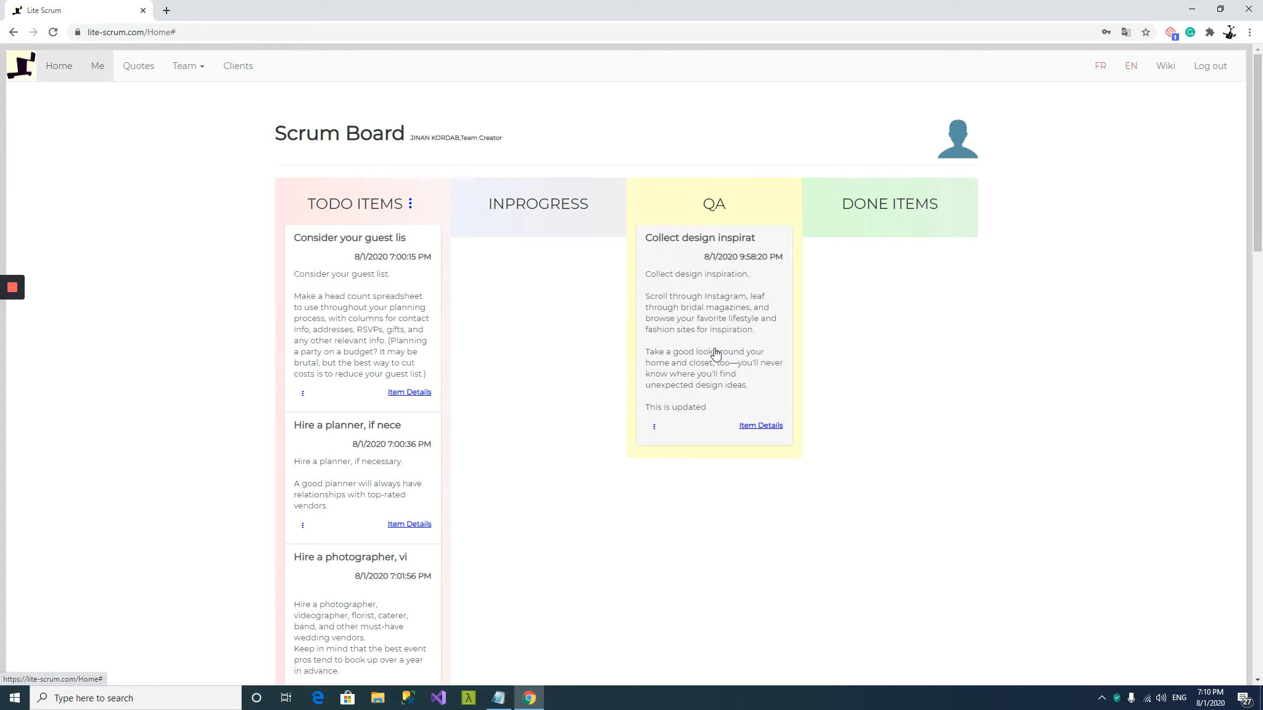
click(655, 428)
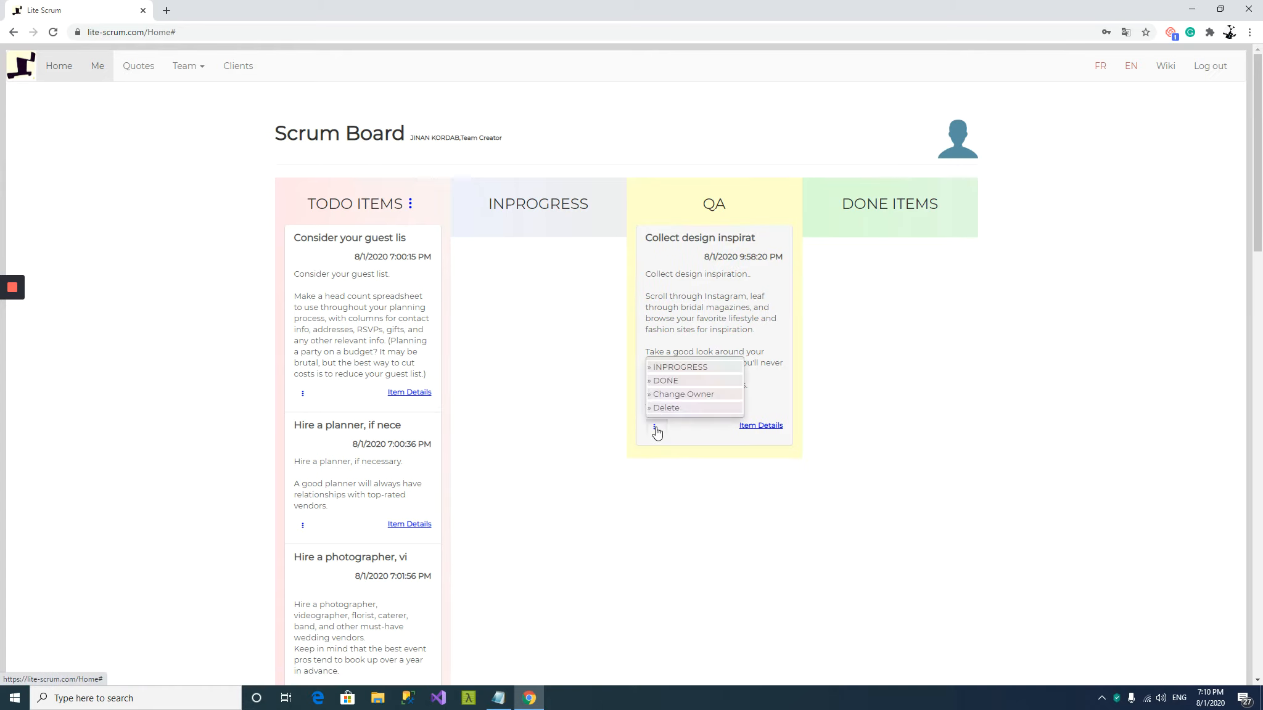
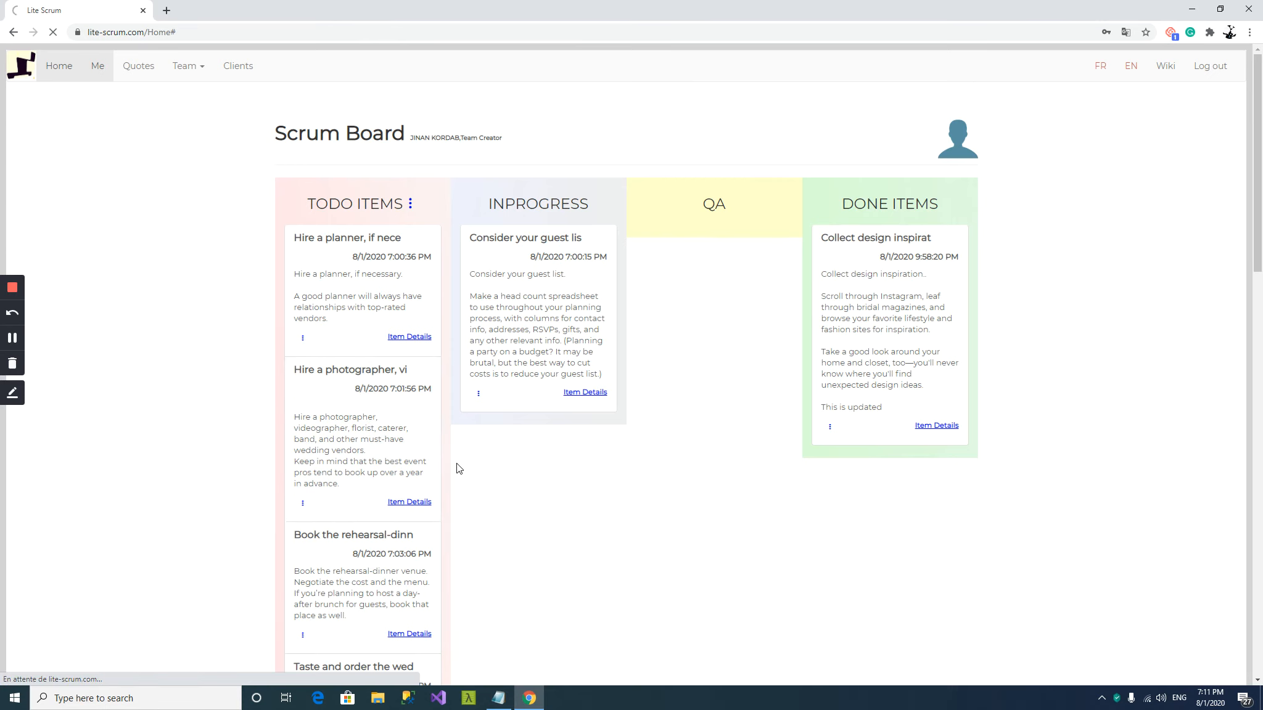
Move the TODO items "Hire a photographer, vi" and "Make a list of the peop" to INPROGRESS
click(302, 504)
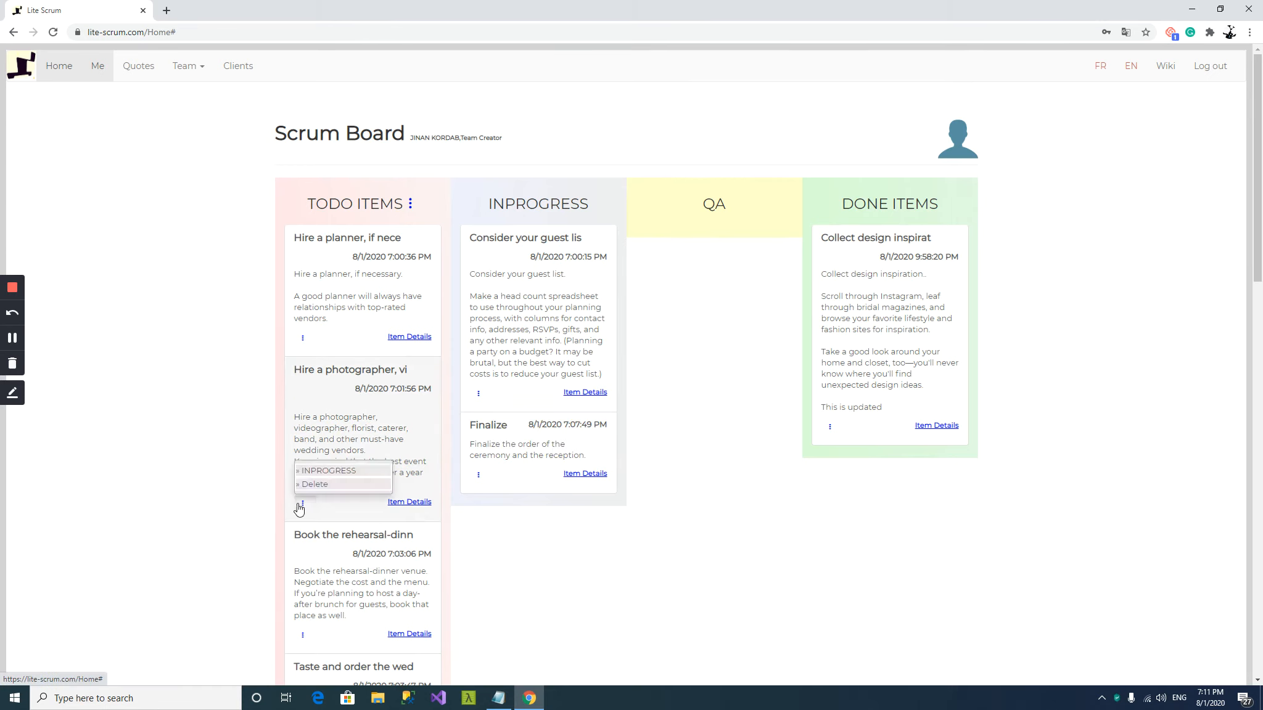
click(311, 472)
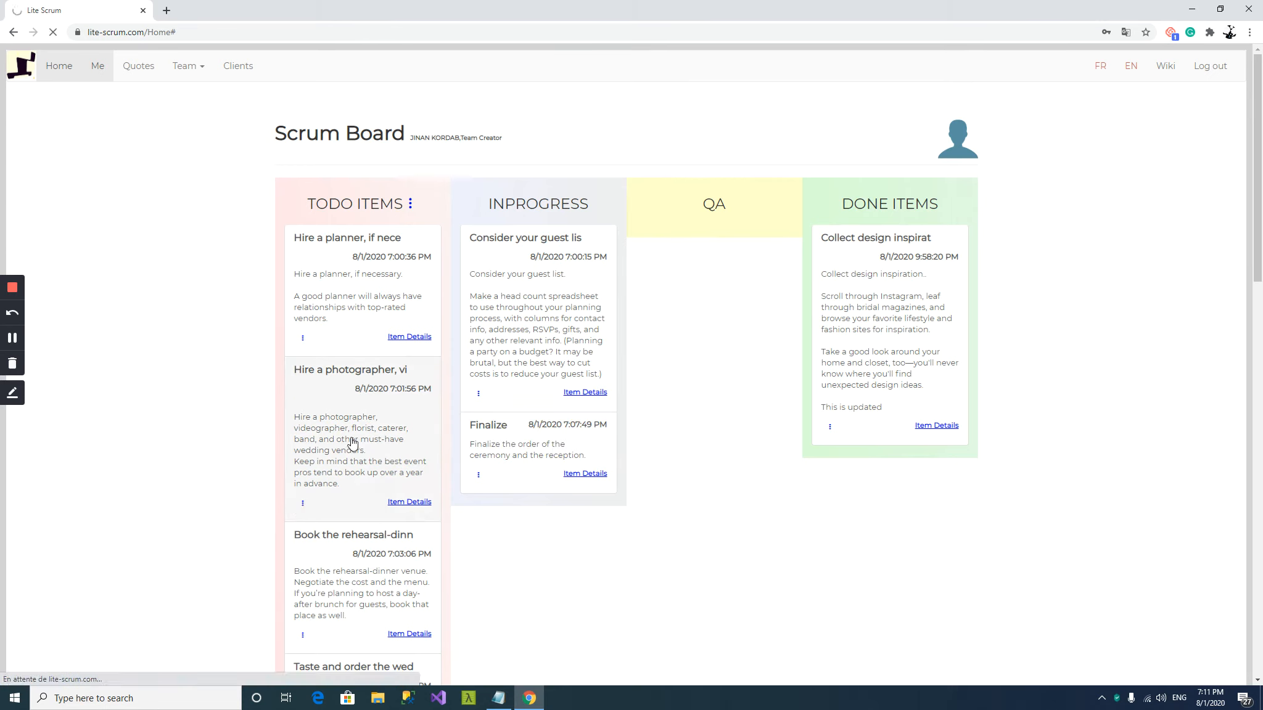
scroll(352, 442, down, 7)
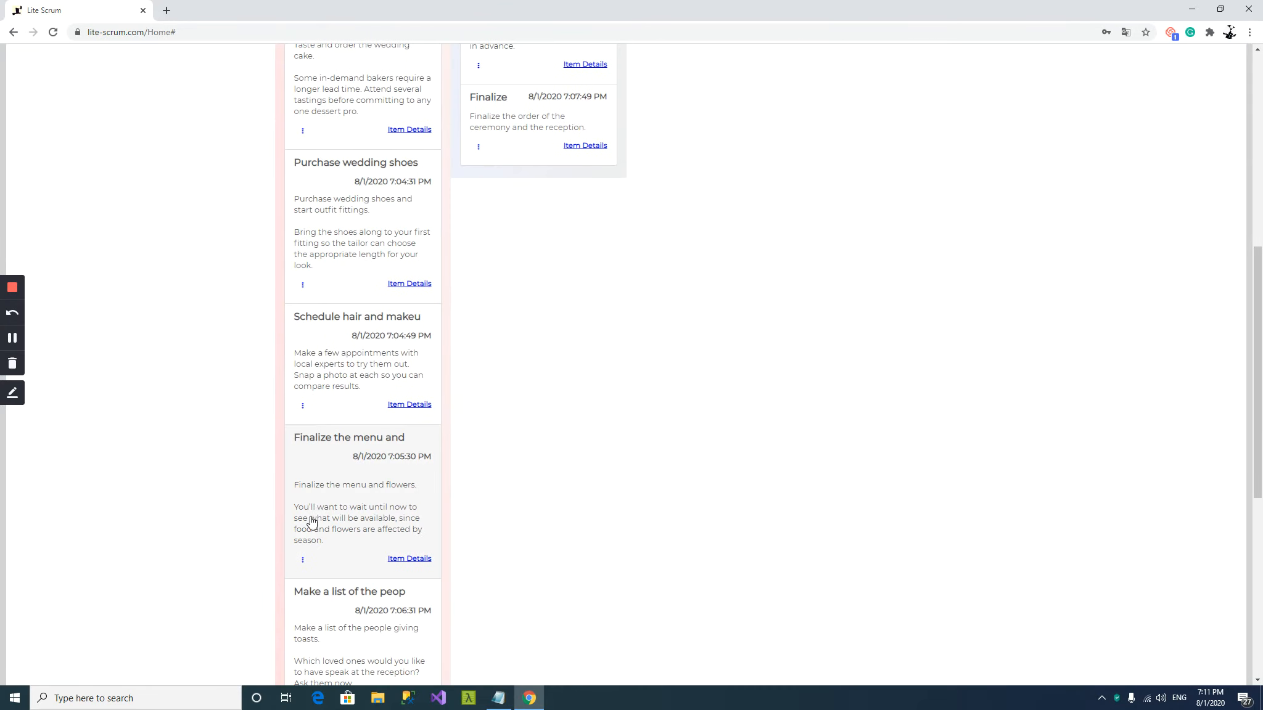
scroll(305, 610, down, 3)
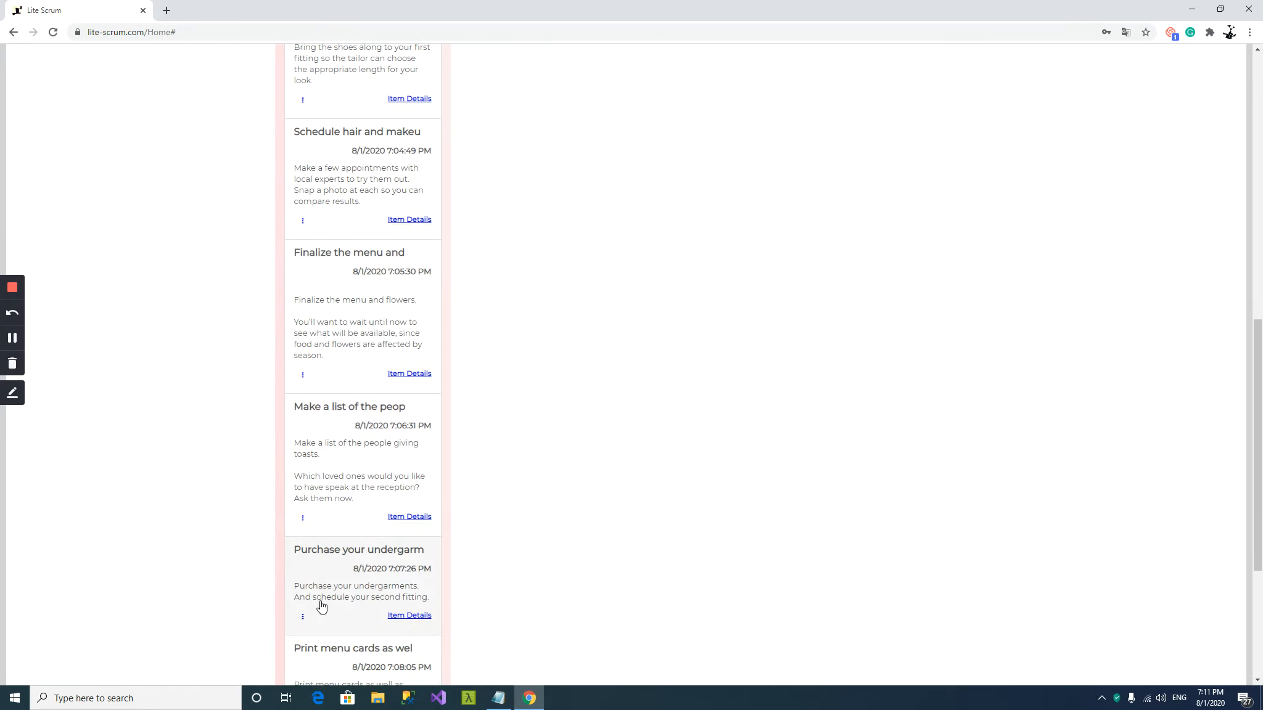
right_click(304, 516)
click(310, 499)
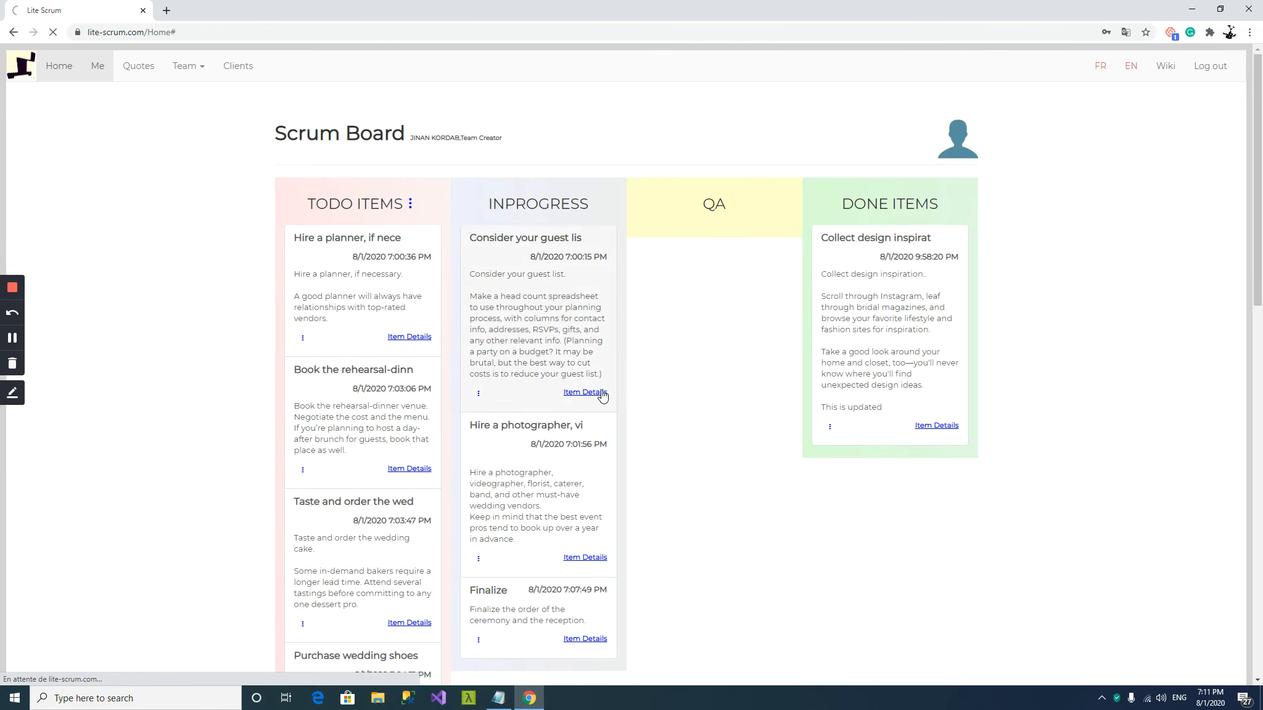
scroll(618, 394, down, 4)
scroll(624, 401, down, 7)
scroll(625, 402, up, 7)
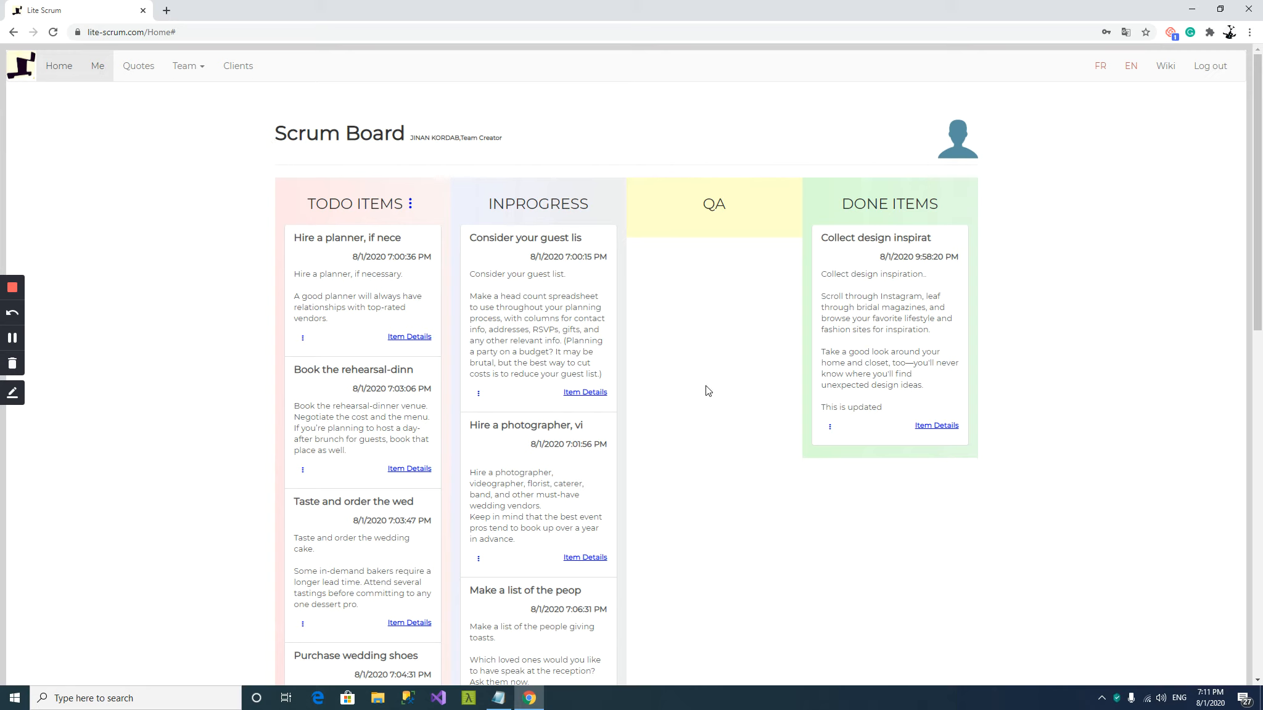
Go through Ben and Holly's epics and the wedding epic's product backlog to the Sprint Backlog, and check the item statuses there
click(235, 66)
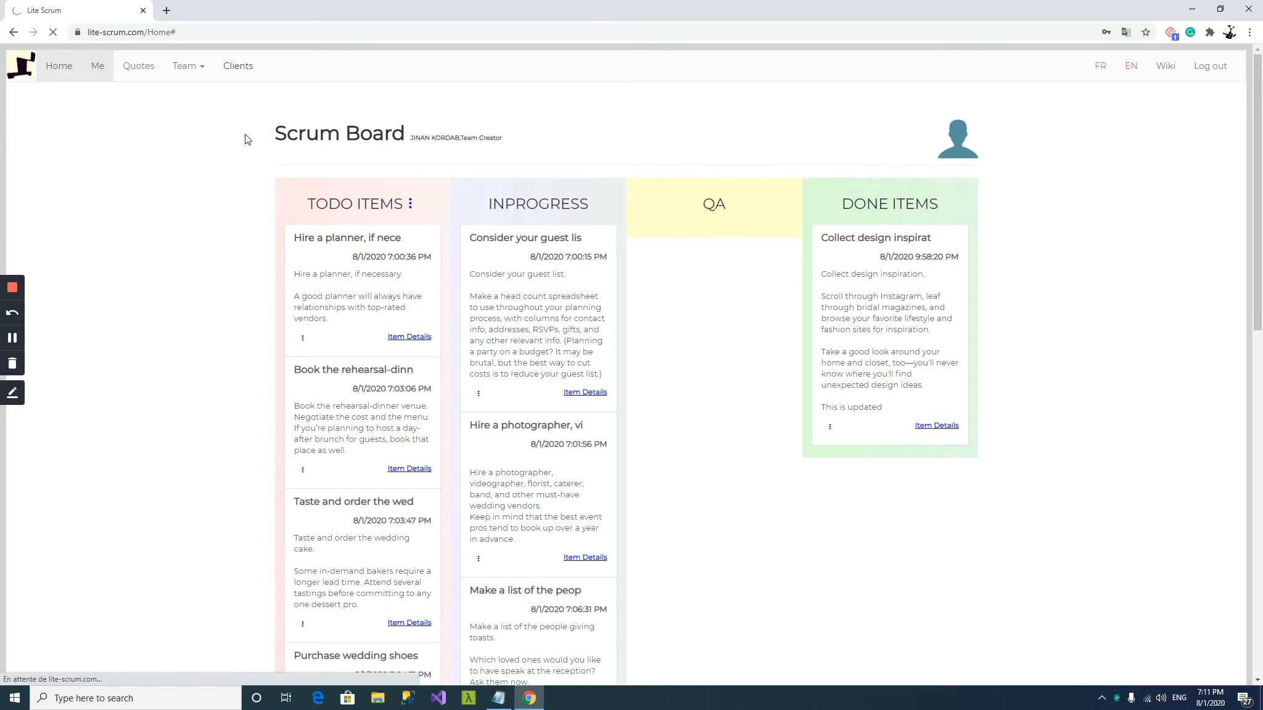
click(303, 494)
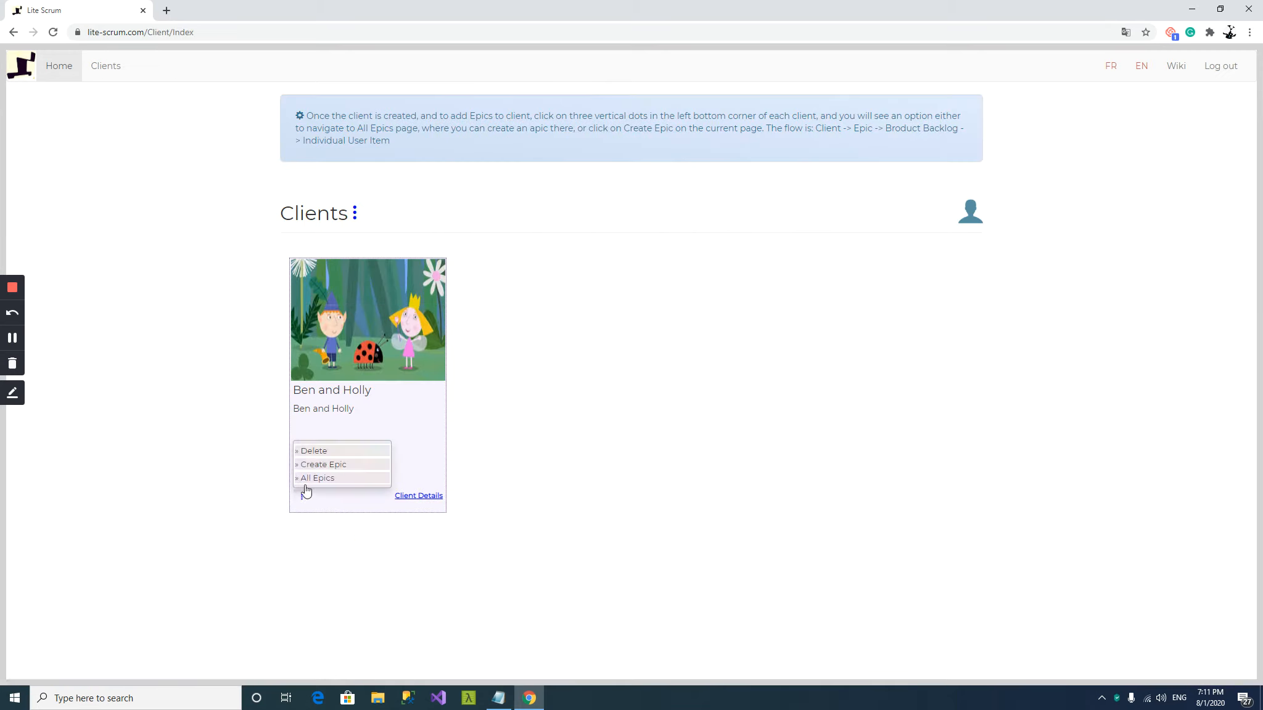
click(308, 479)
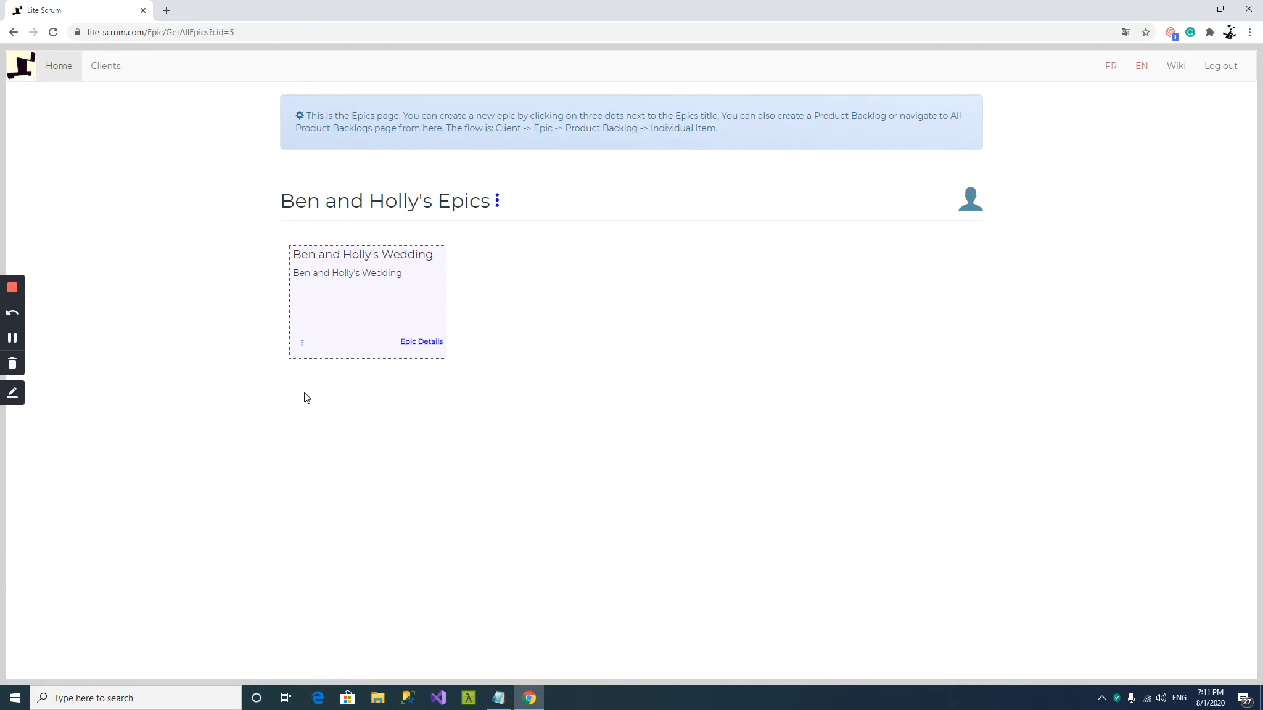
click(301, 343)
click(308, 327)
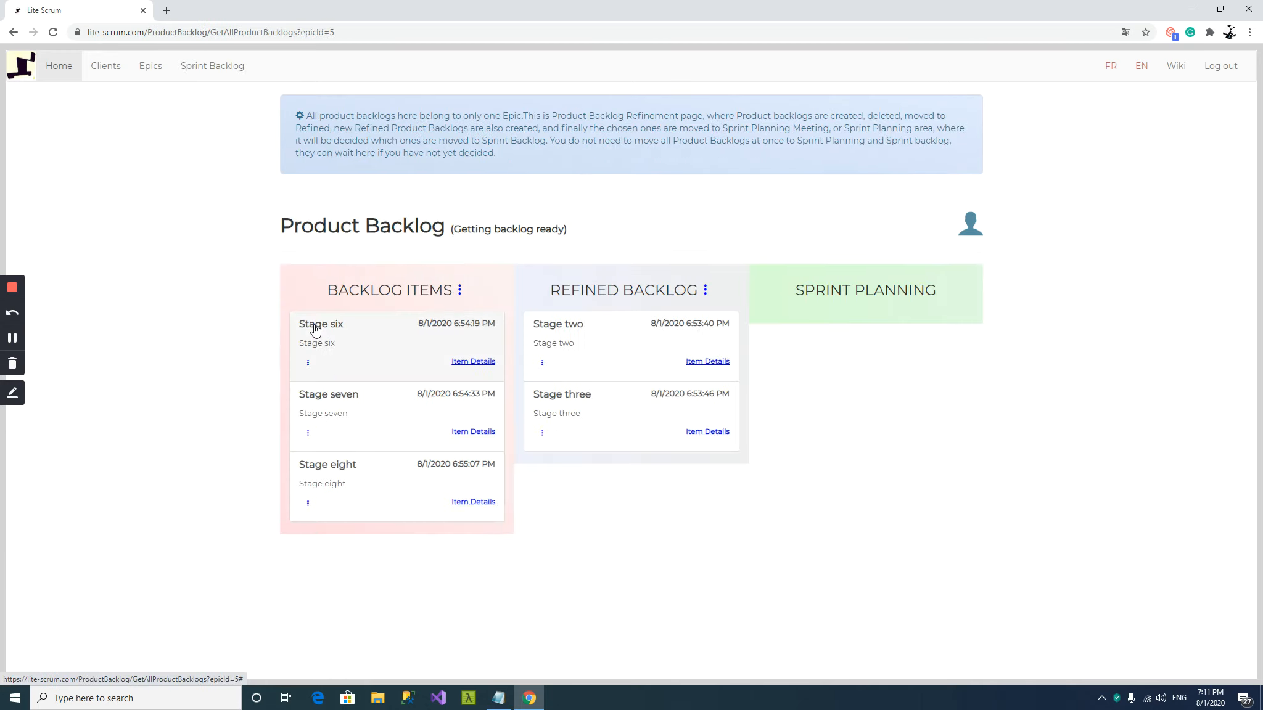
click(213, 68)
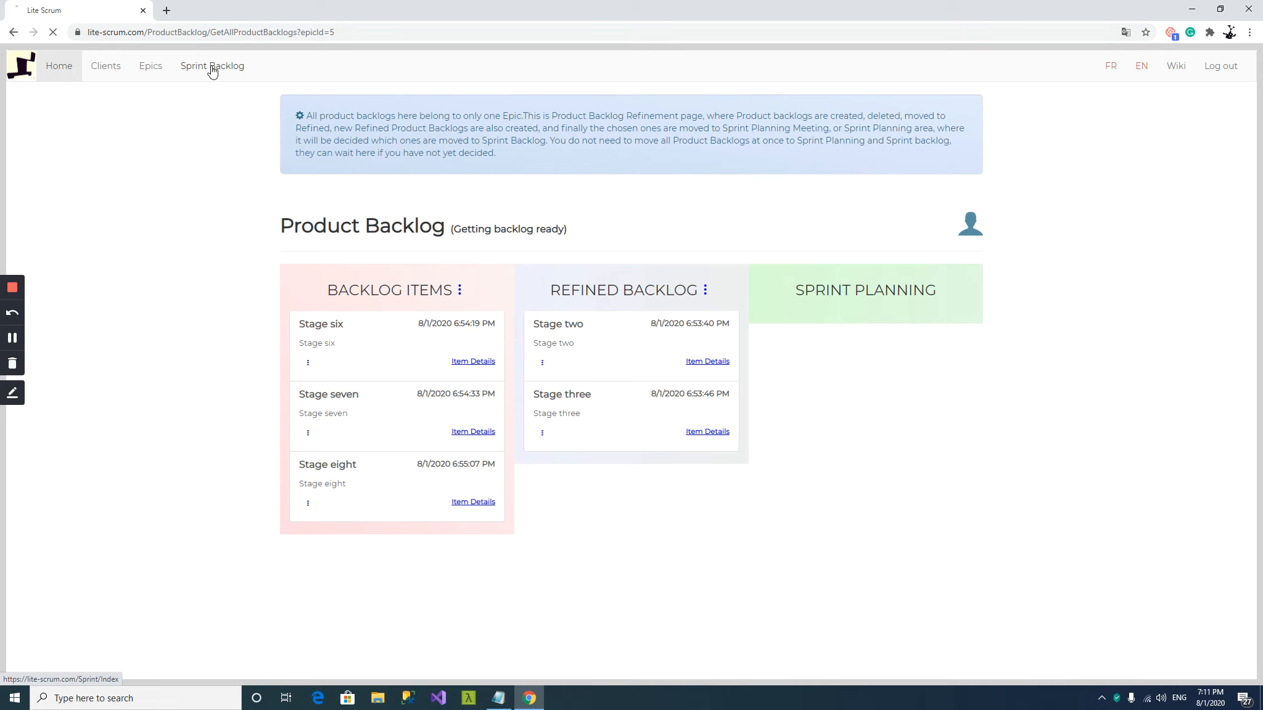
scroll(632, 264, down, 7)
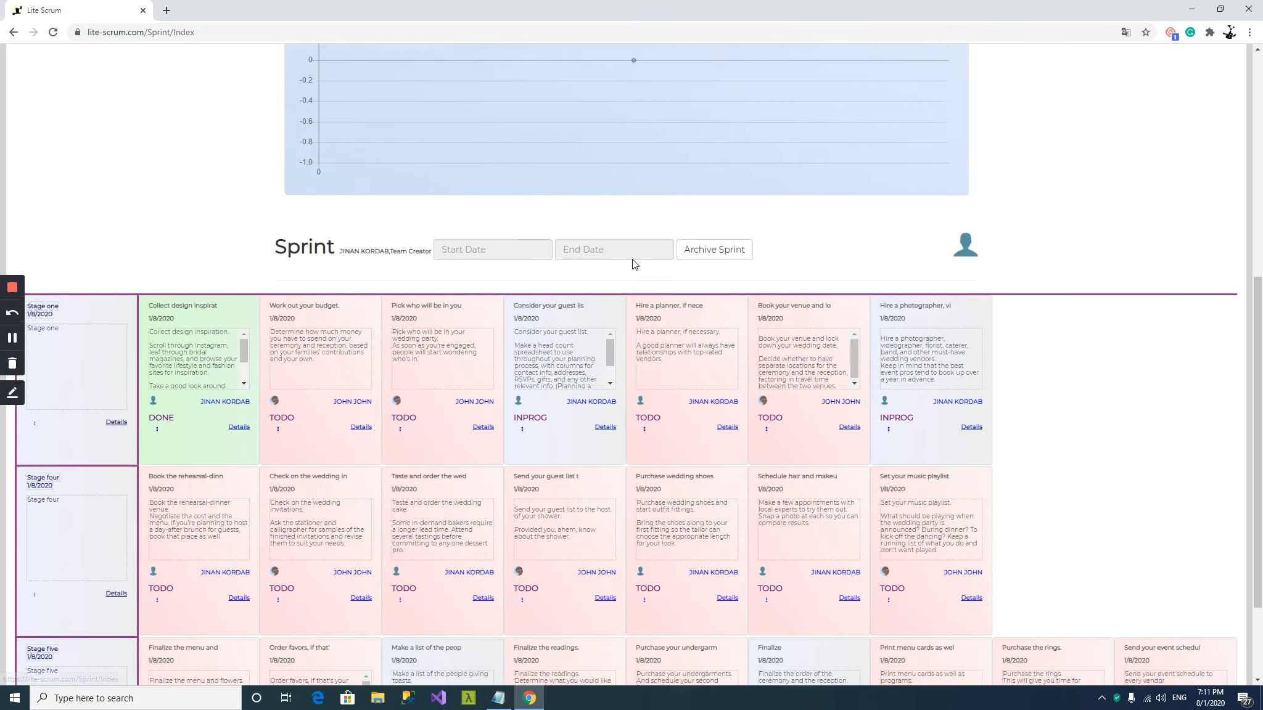
Set the sprint's start date to 08/02/2020 and its end date to 08/11/2020
scroll(632, 264, down, 2)
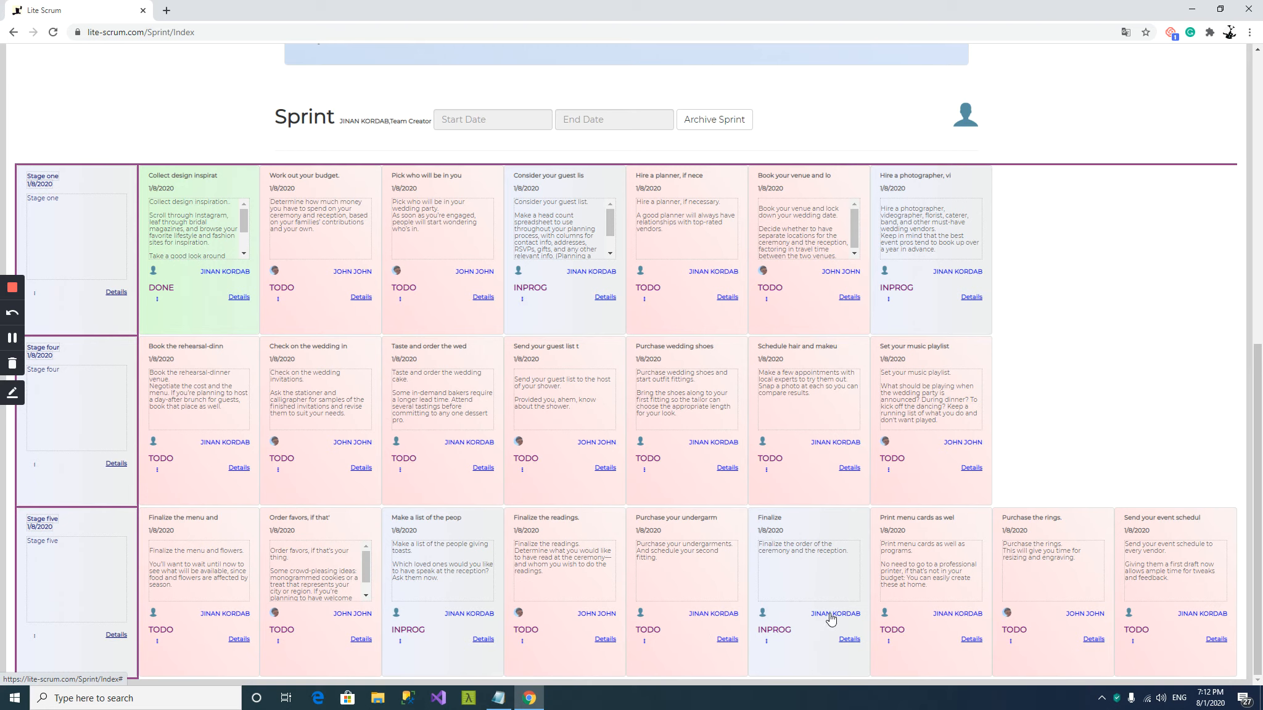
scroll(775, 524, up, 4)
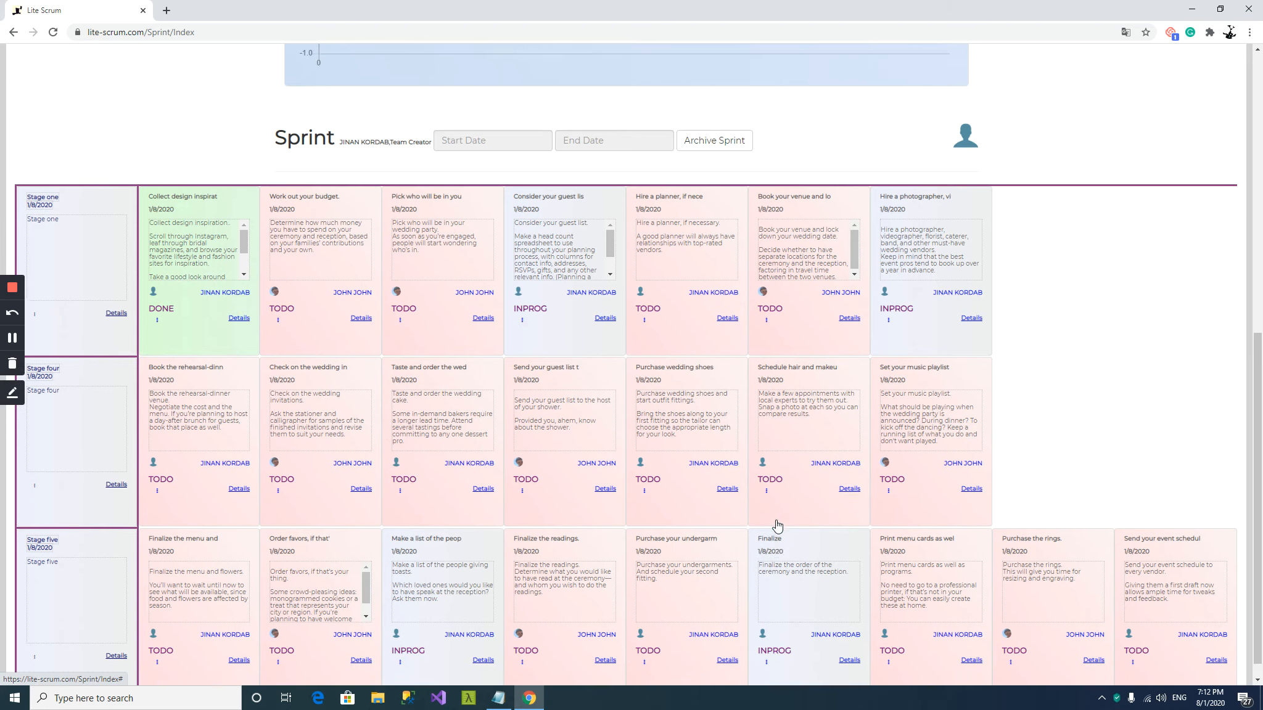
scroll(776, 523, up, 5)
scroll(776, 521, down, 9)
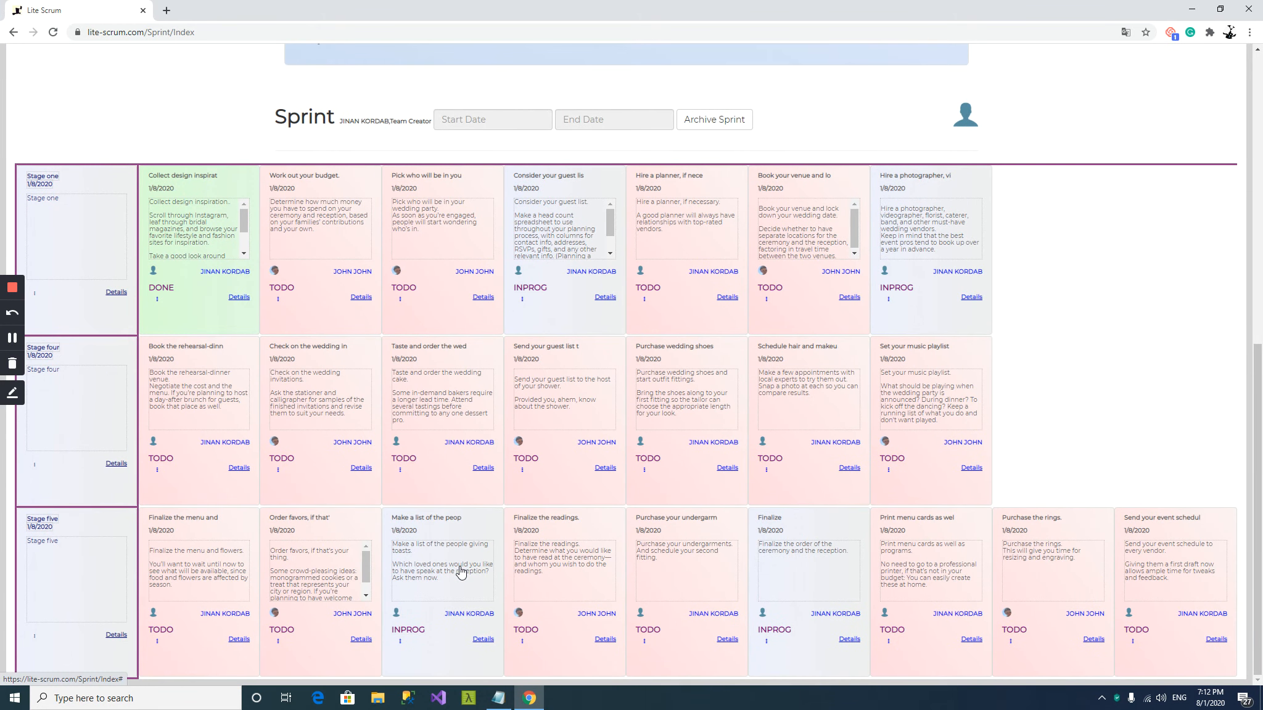
scroll(493, 455, up, 6)
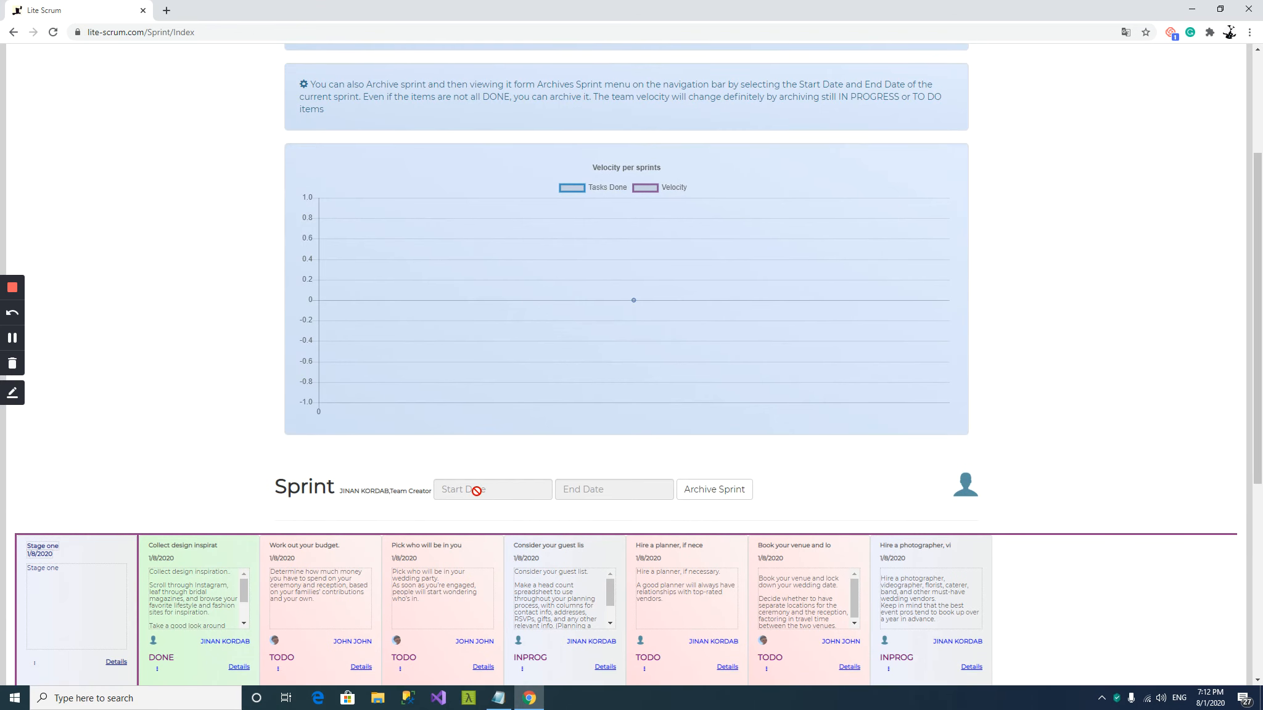
scroll(476, 490, down, 4)
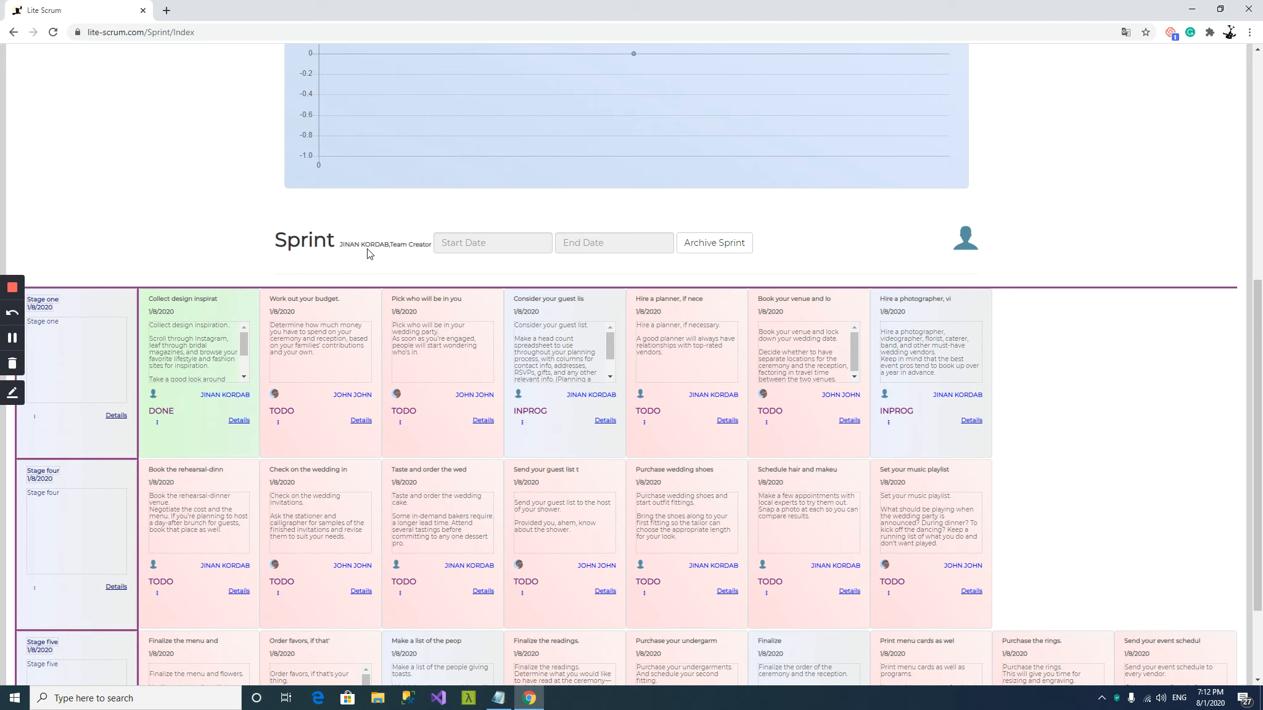
click(496, 242)
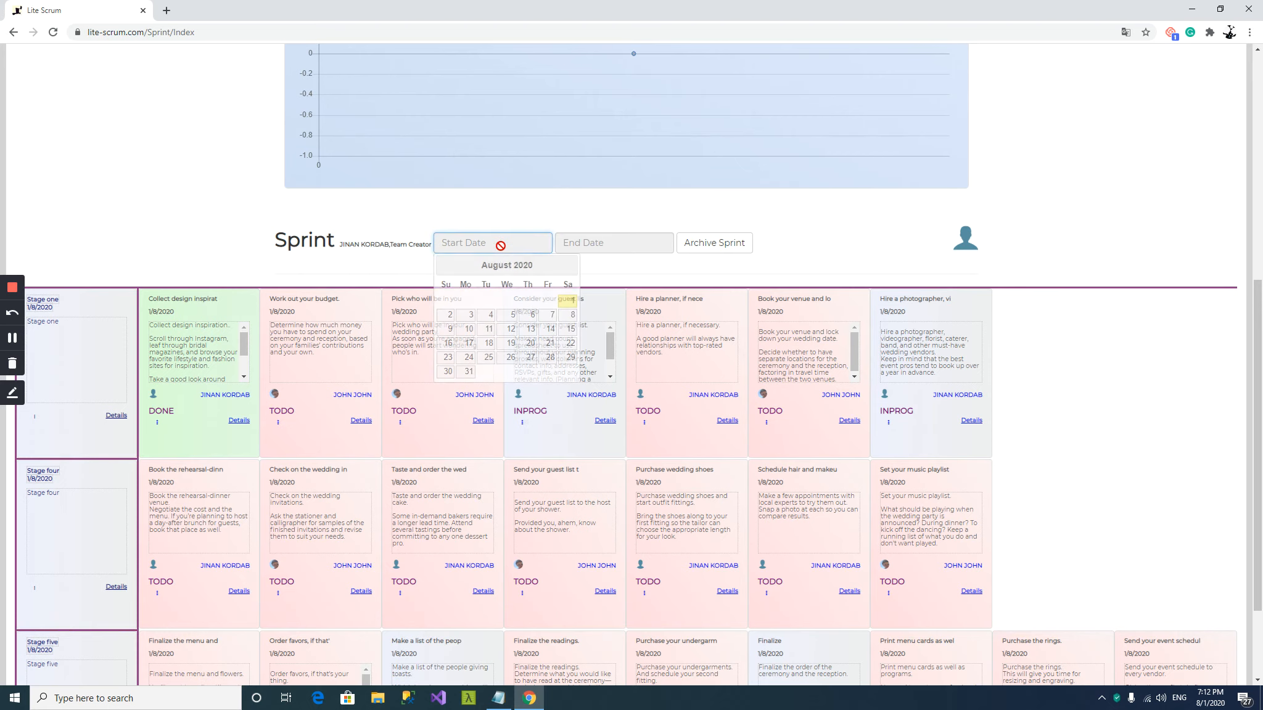
click(450, 315)
click(612, 242)
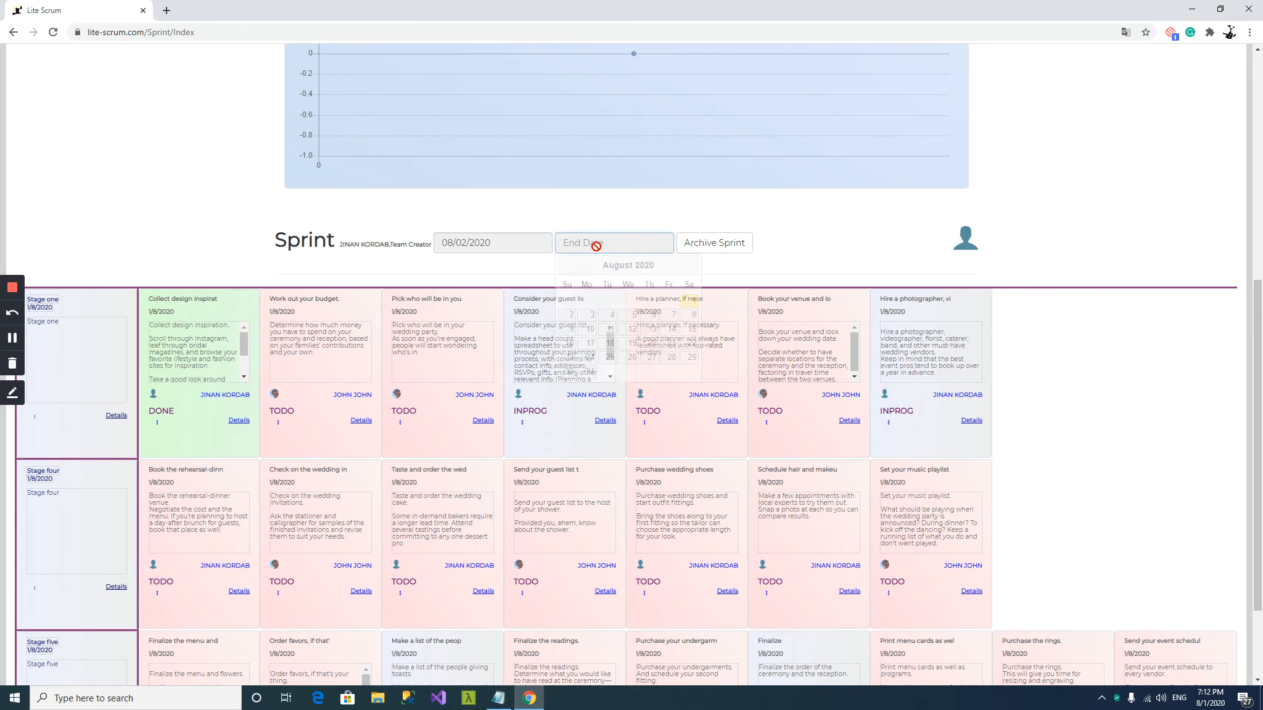
click(610, 329)
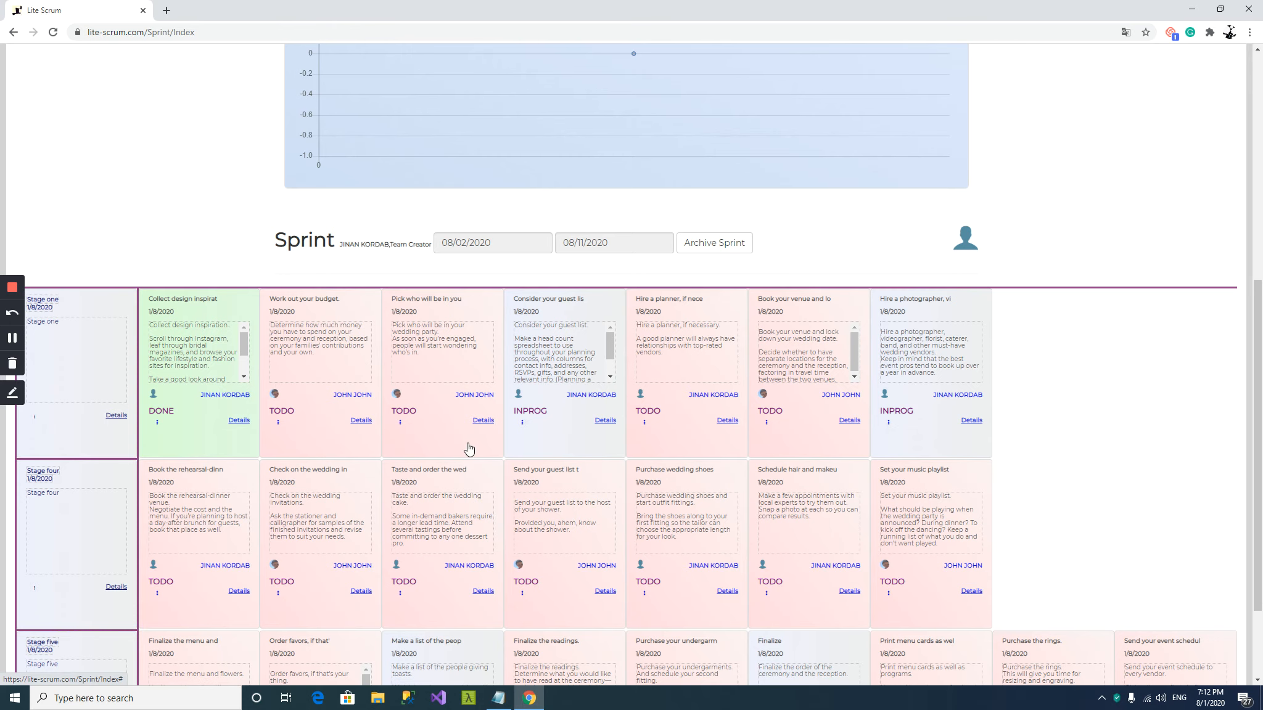
Log out, log in with the regular team member's nickname and password, and dismiss the browser's password warning
scroll(467, 445, down, 2)
scroll(509, 466, up, 4)
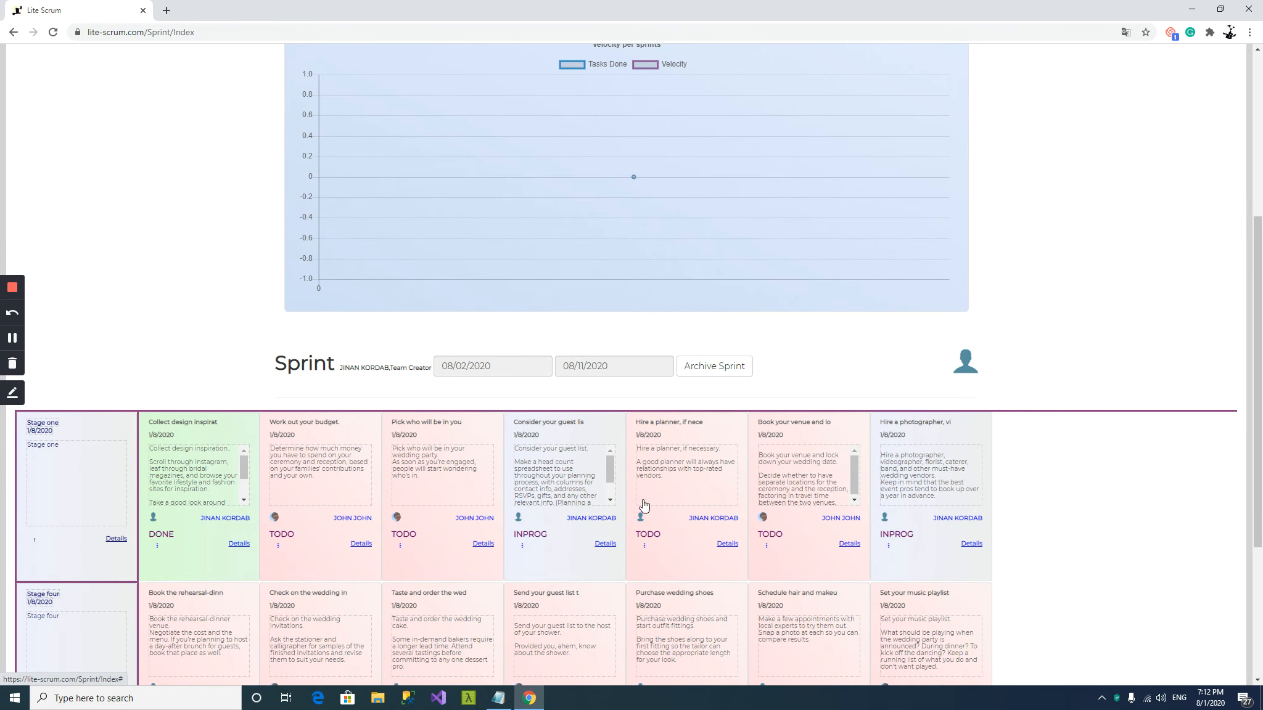
scroll(599, 497, down, 2)
scroll(586, 510, up, 8)
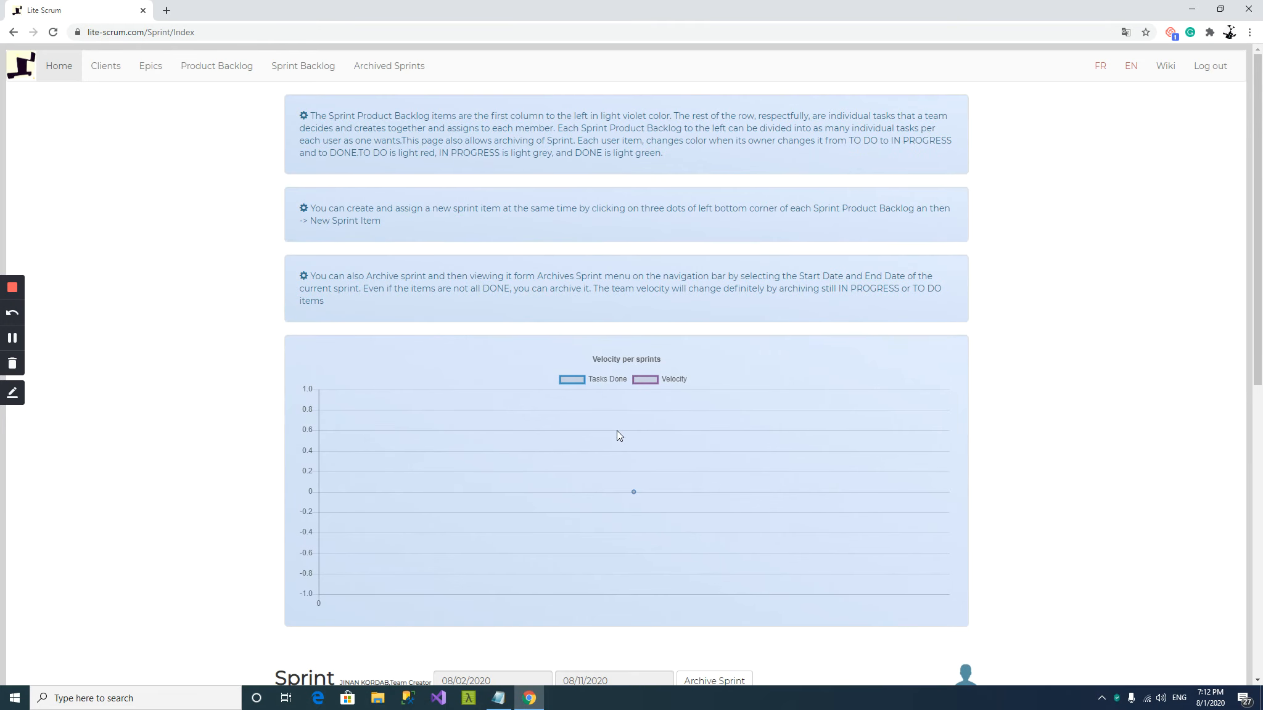
click(1204, 69)
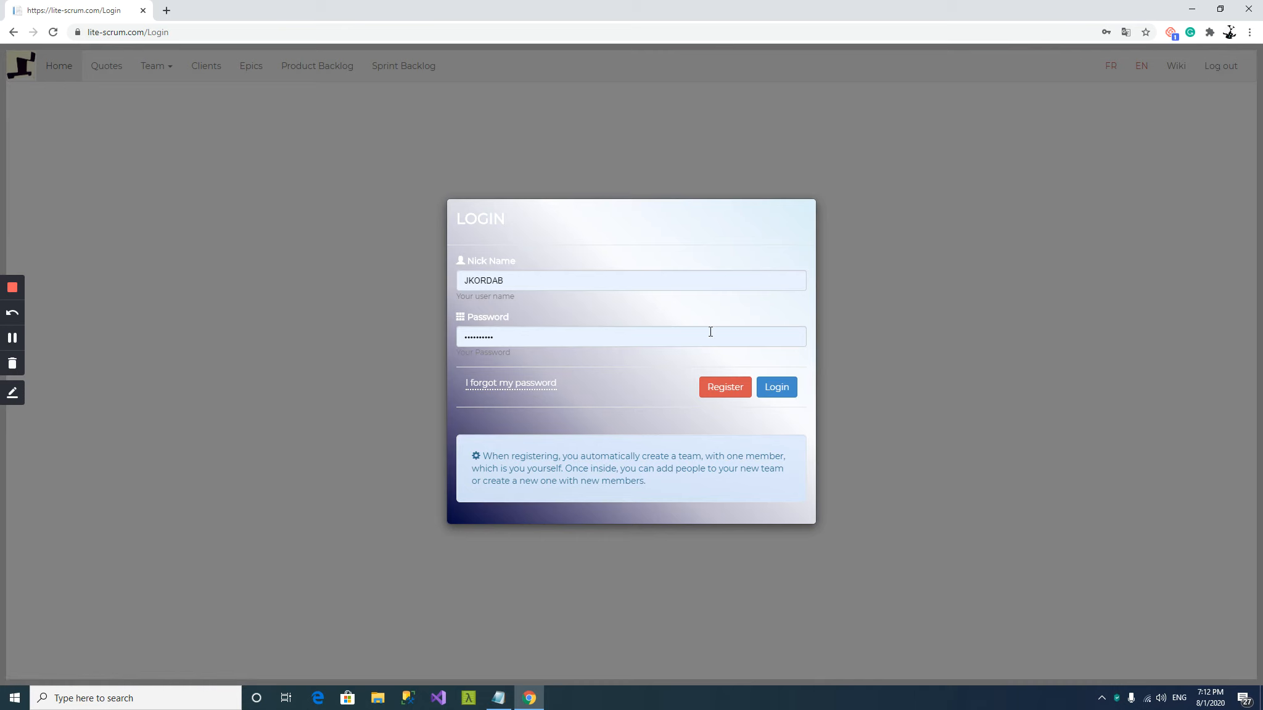
click(537, 280)
click(514, 346)
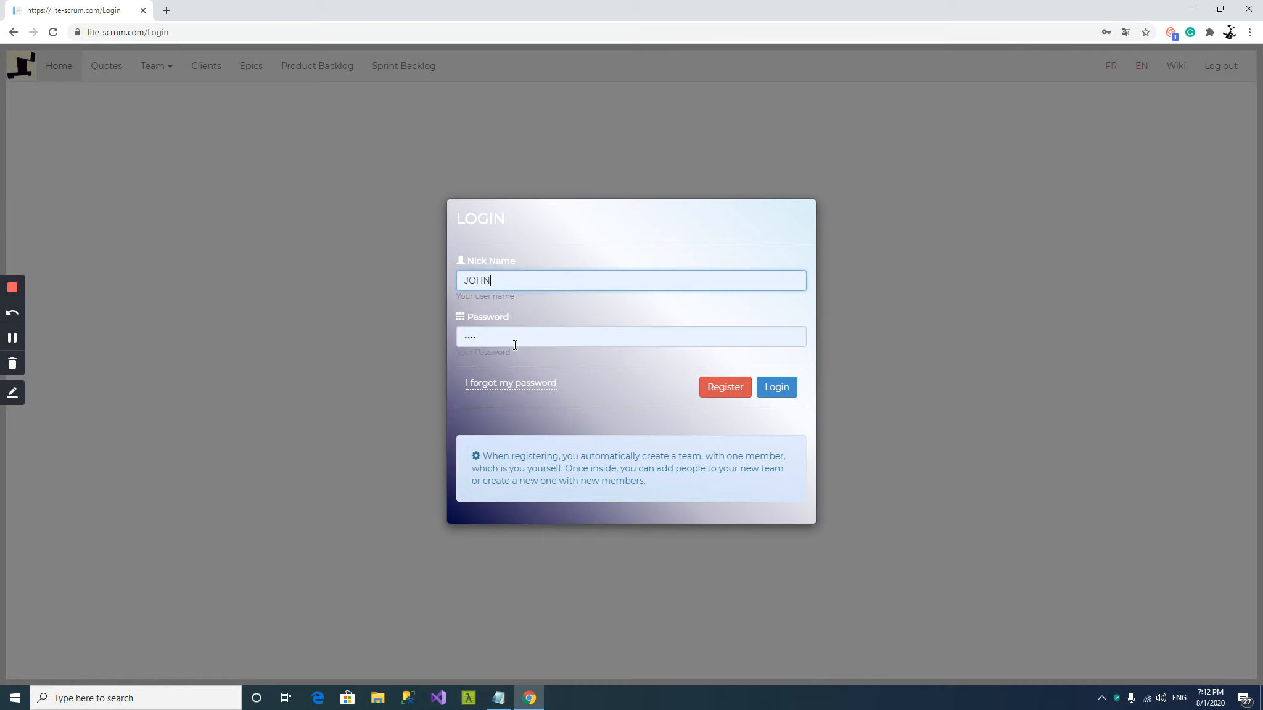
click(780, 383)
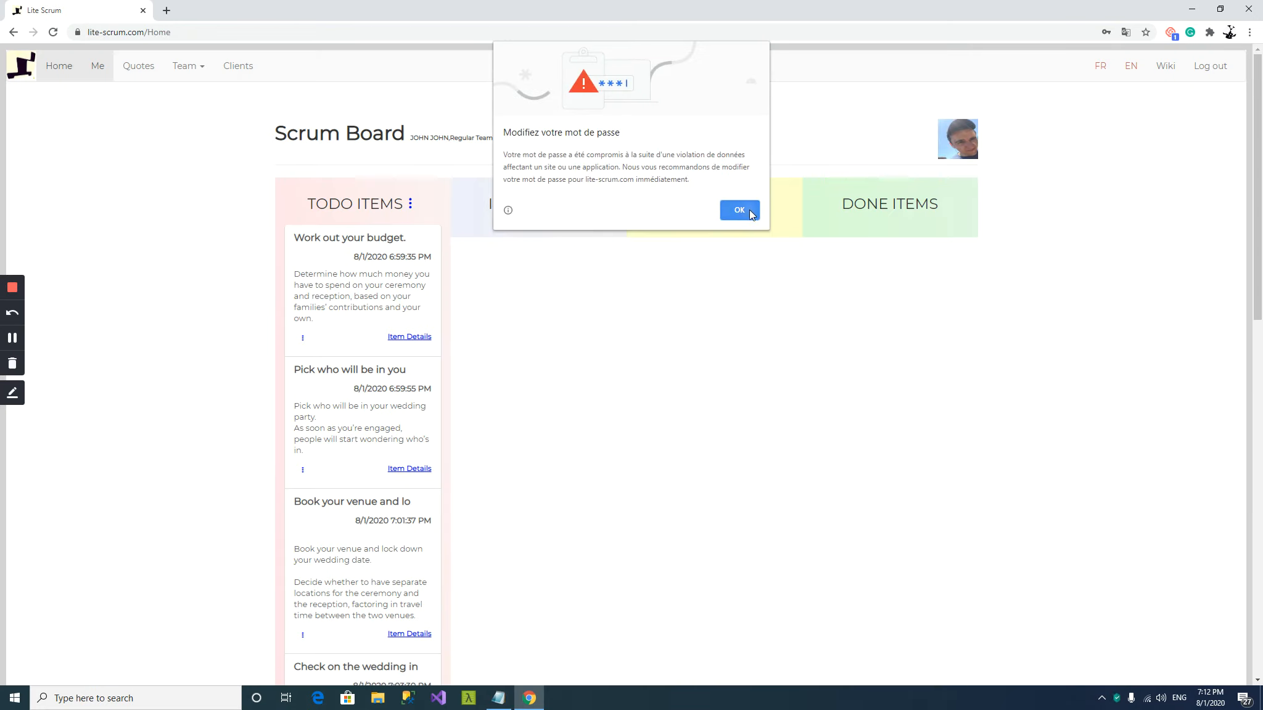
click(739, 209)
Move the "Book your venue and lo" item from TODO to INPROGRESS and on to QA
scroll(472, 385, down, 6)
scroll(472, 386, down, 6)
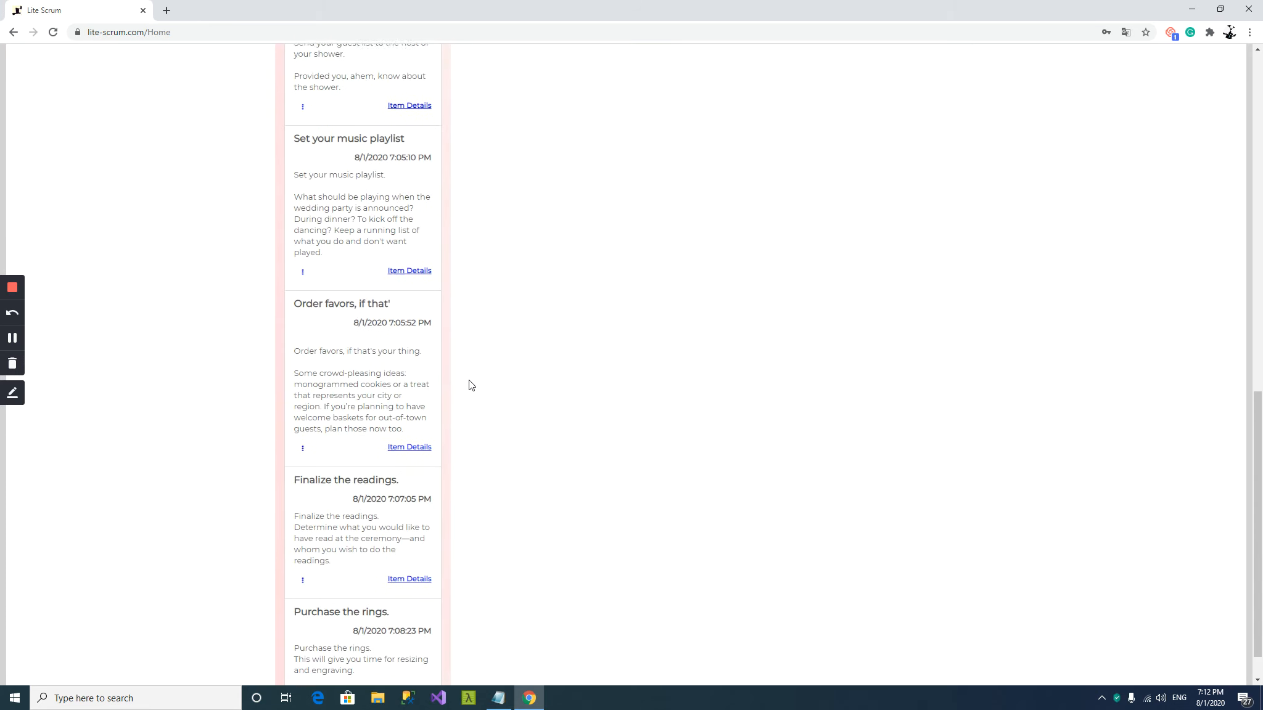
scroll(496, 429, up, 14)
scroll(496, 430, down, 2)
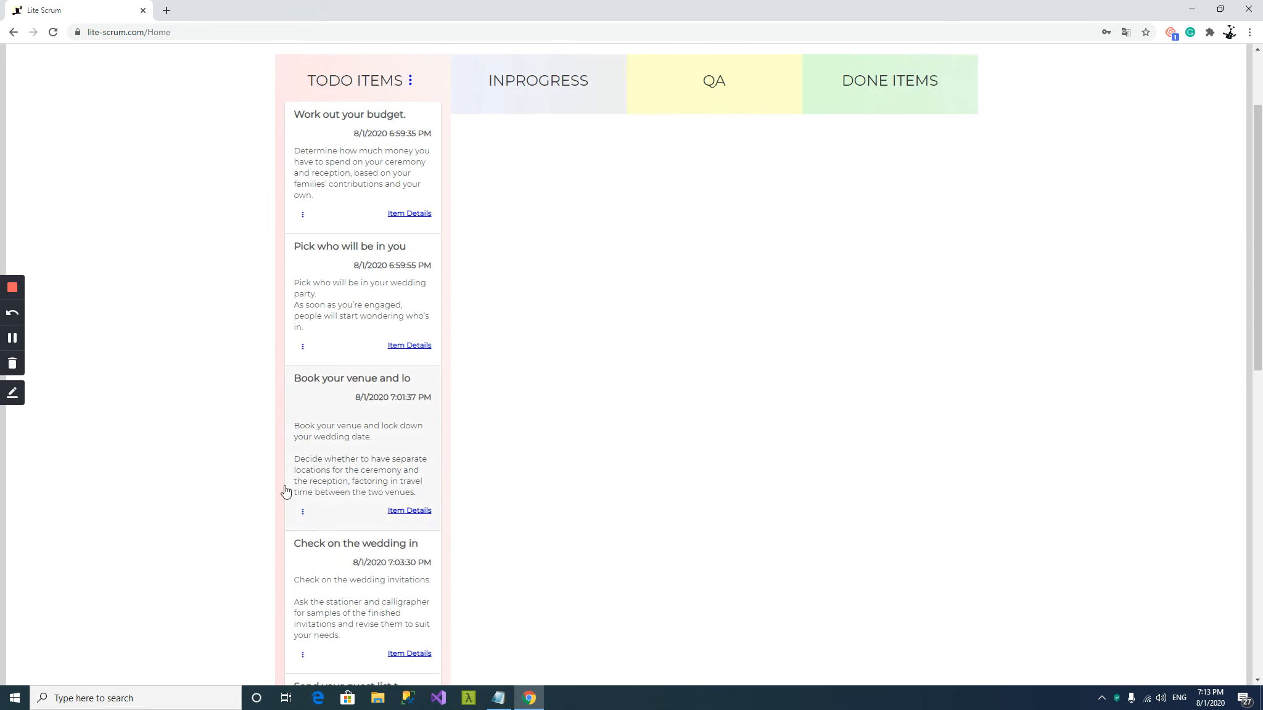
click(302, 511)
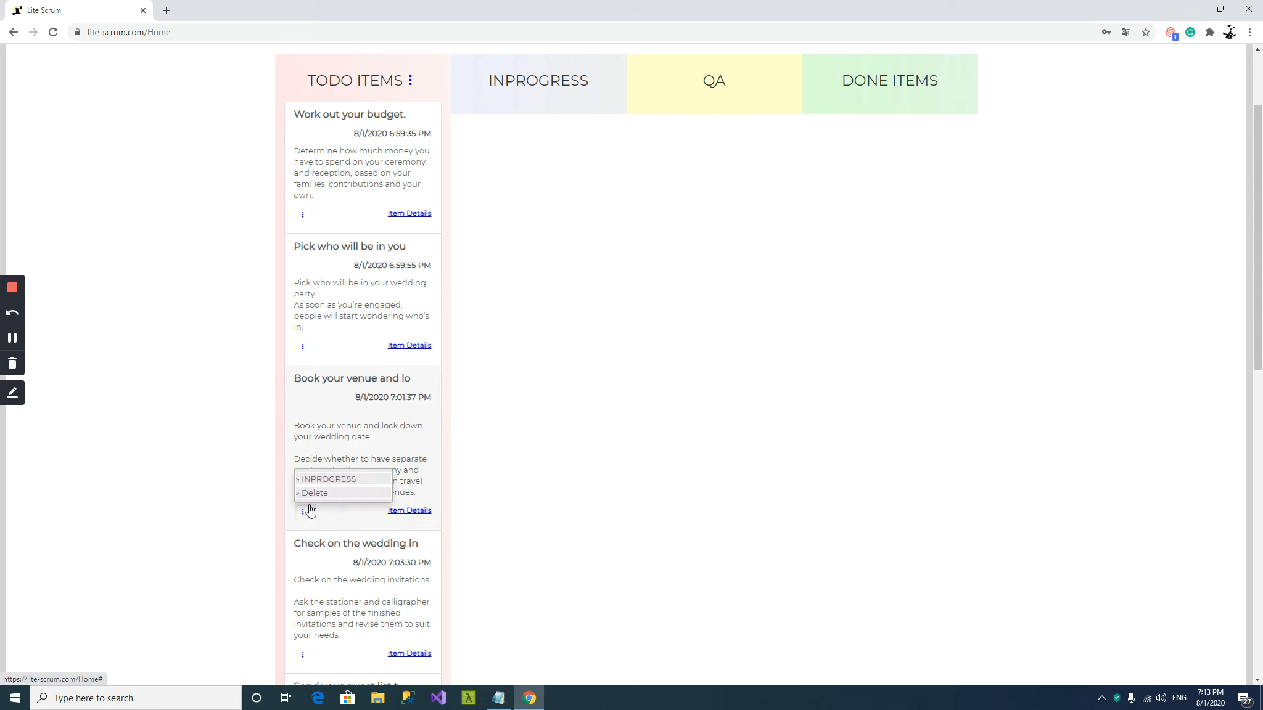
click(330, 481)
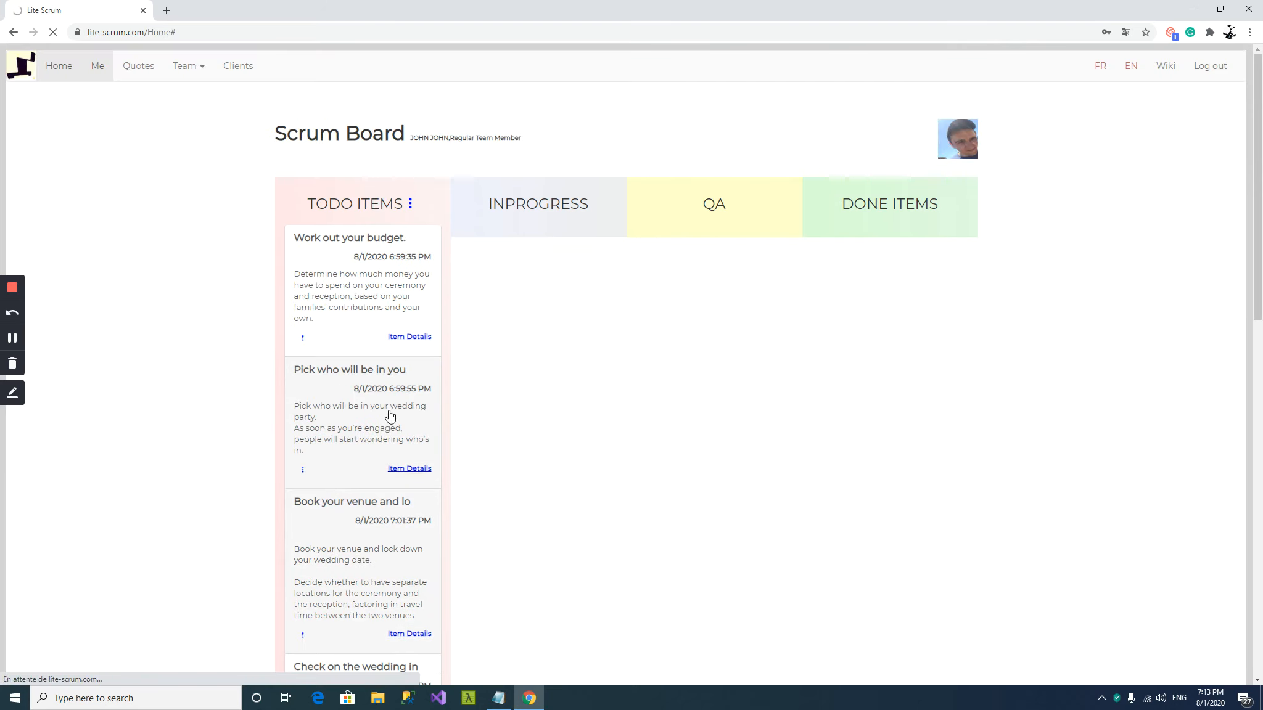
click(478, 372)
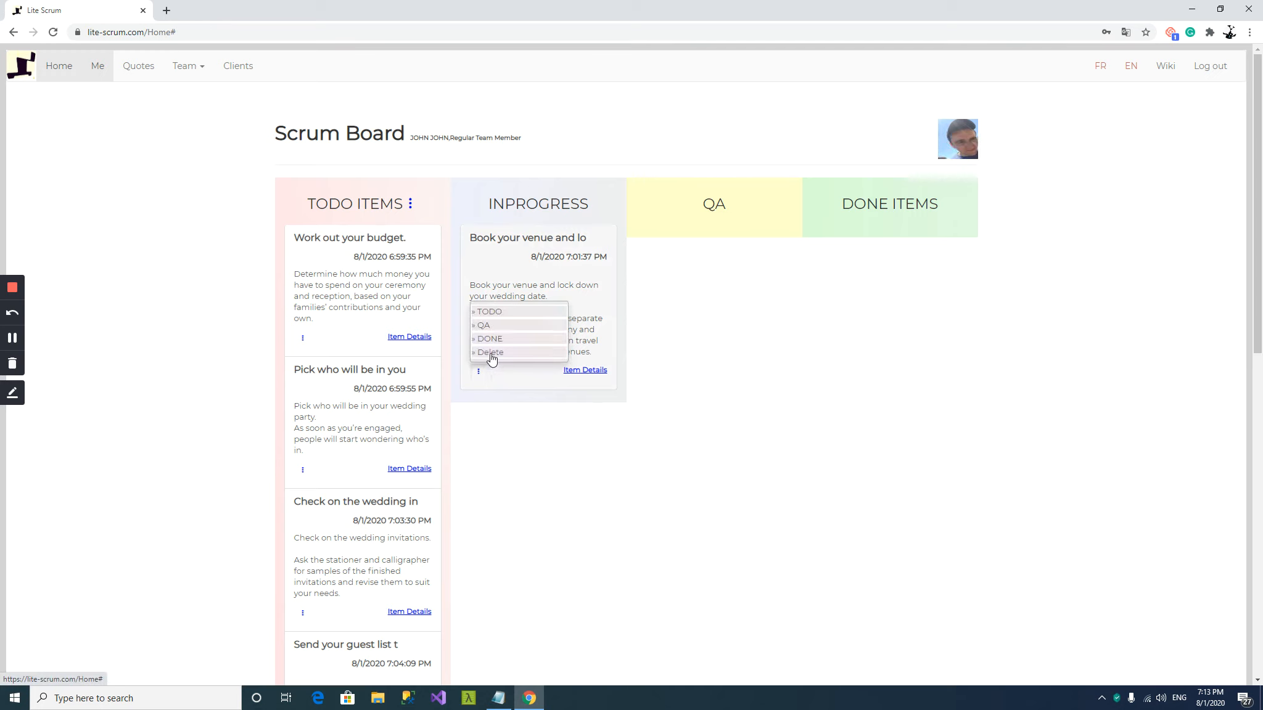
click(490, 326)
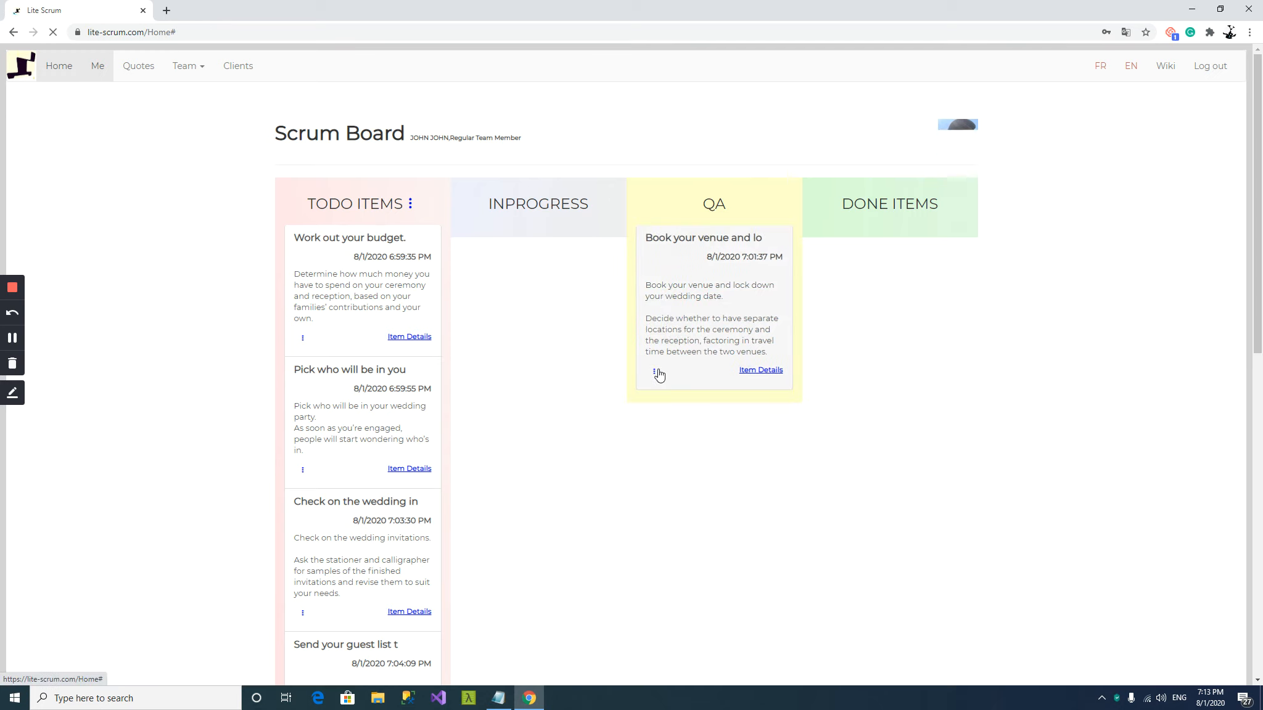
Change the owner of the "Book your venue and lo" item in QA to the team creator and save the change
click(654, 371)
click(668, 341)
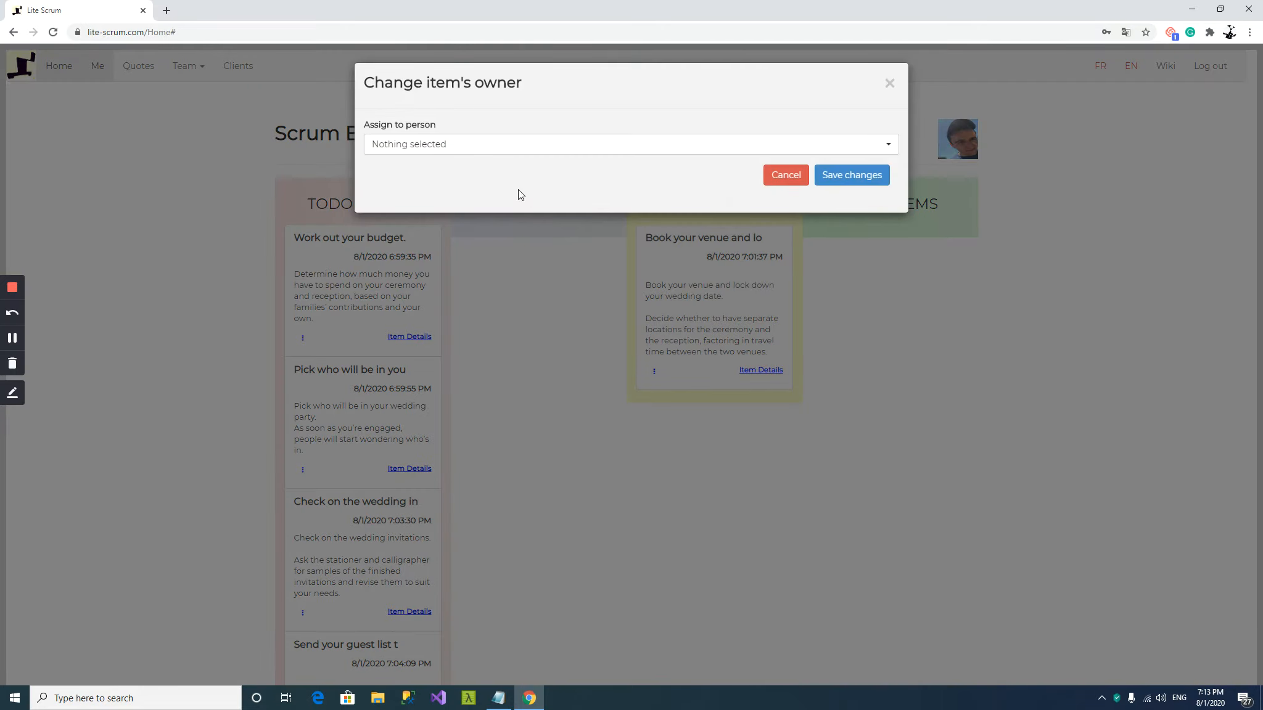
click(479, 145)
click(432, 209)
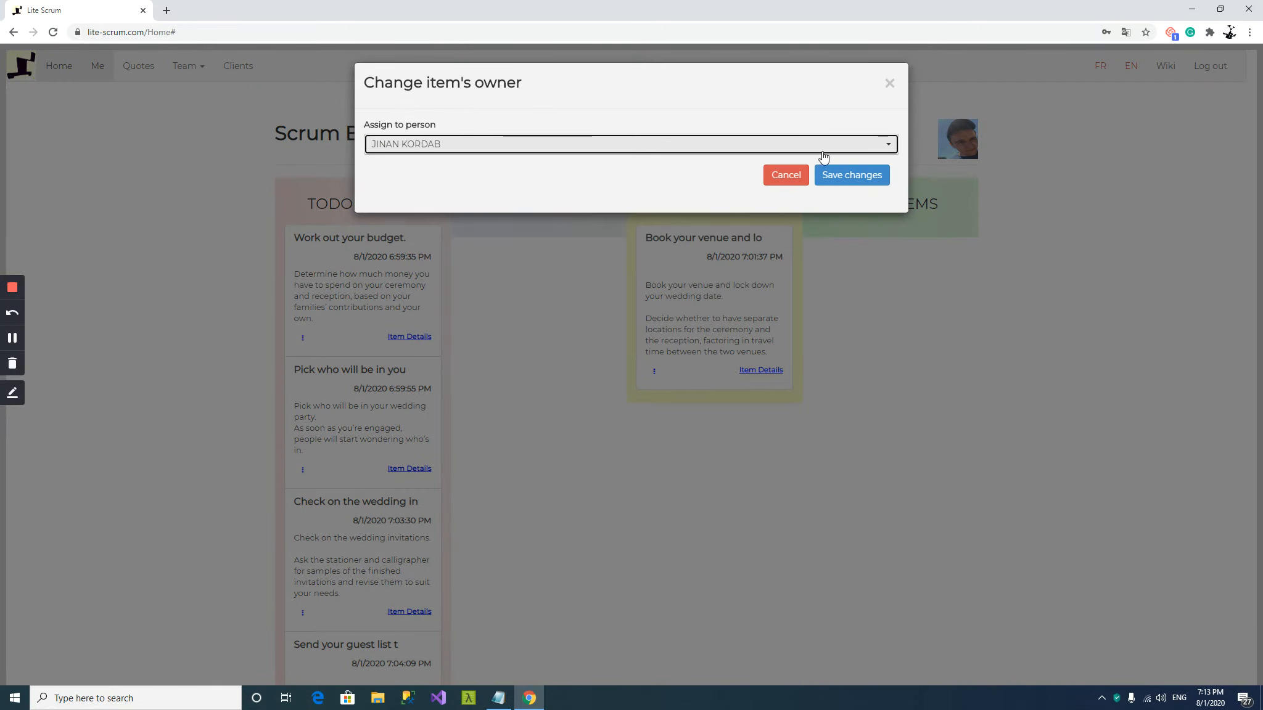
click(838, 176)
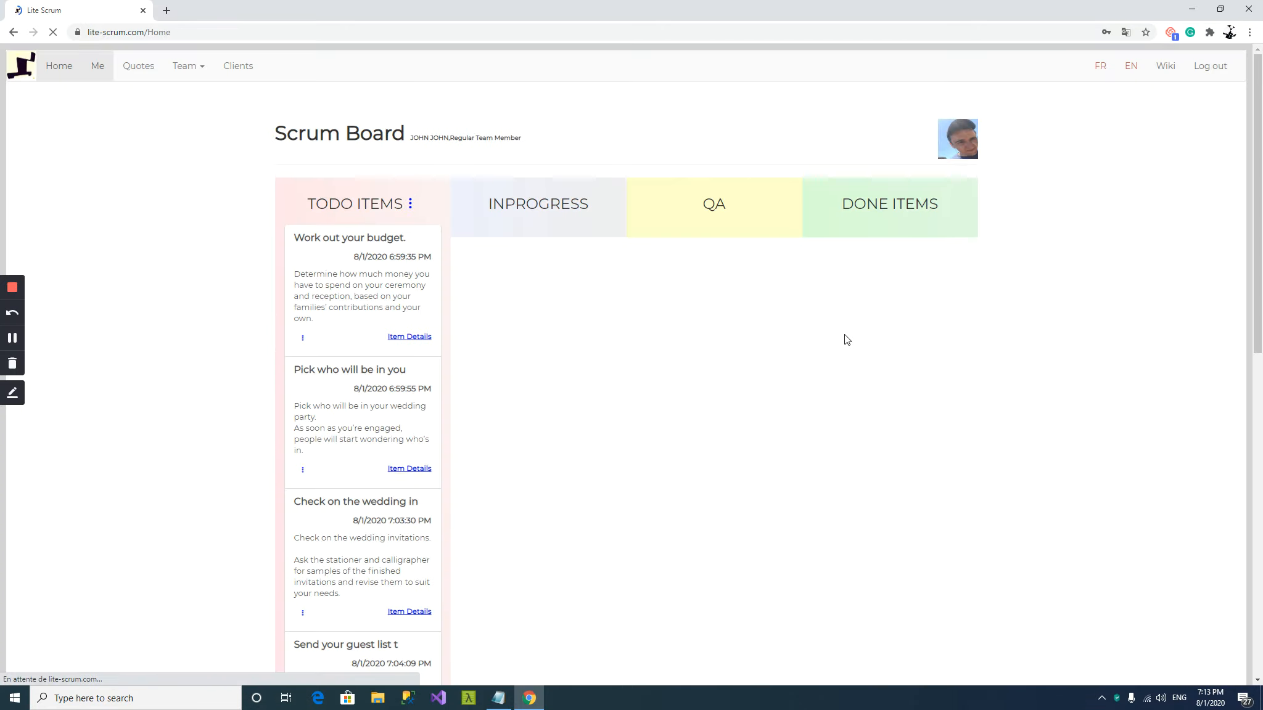
Log out and log back in with the team creator's nickname and password
click(1206, 69)
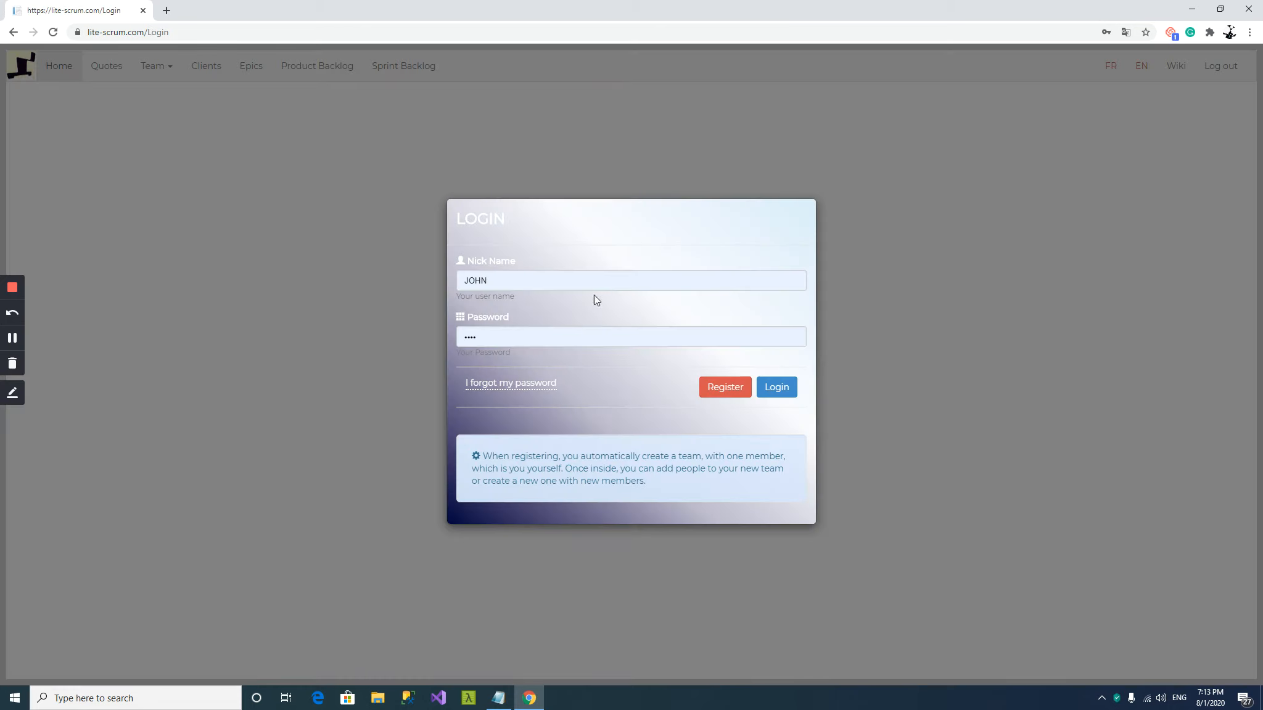
click(594, 290)
click(514, 339)
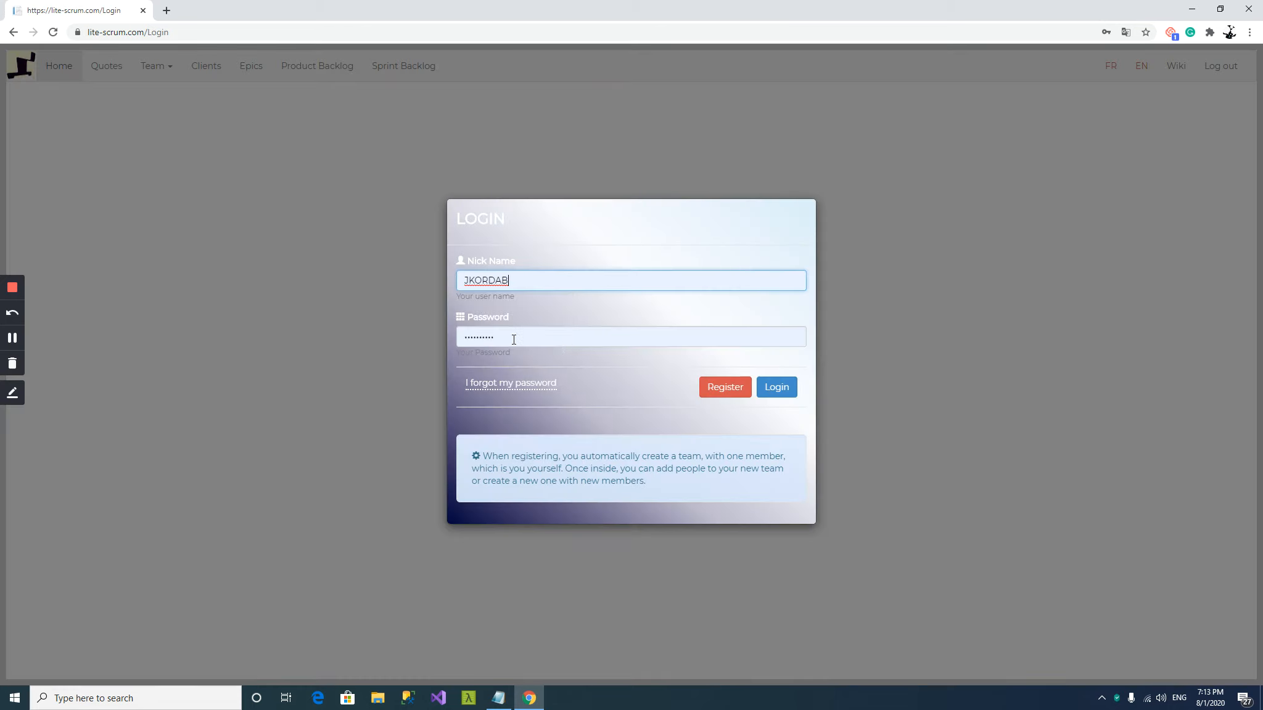
click(778, 389)
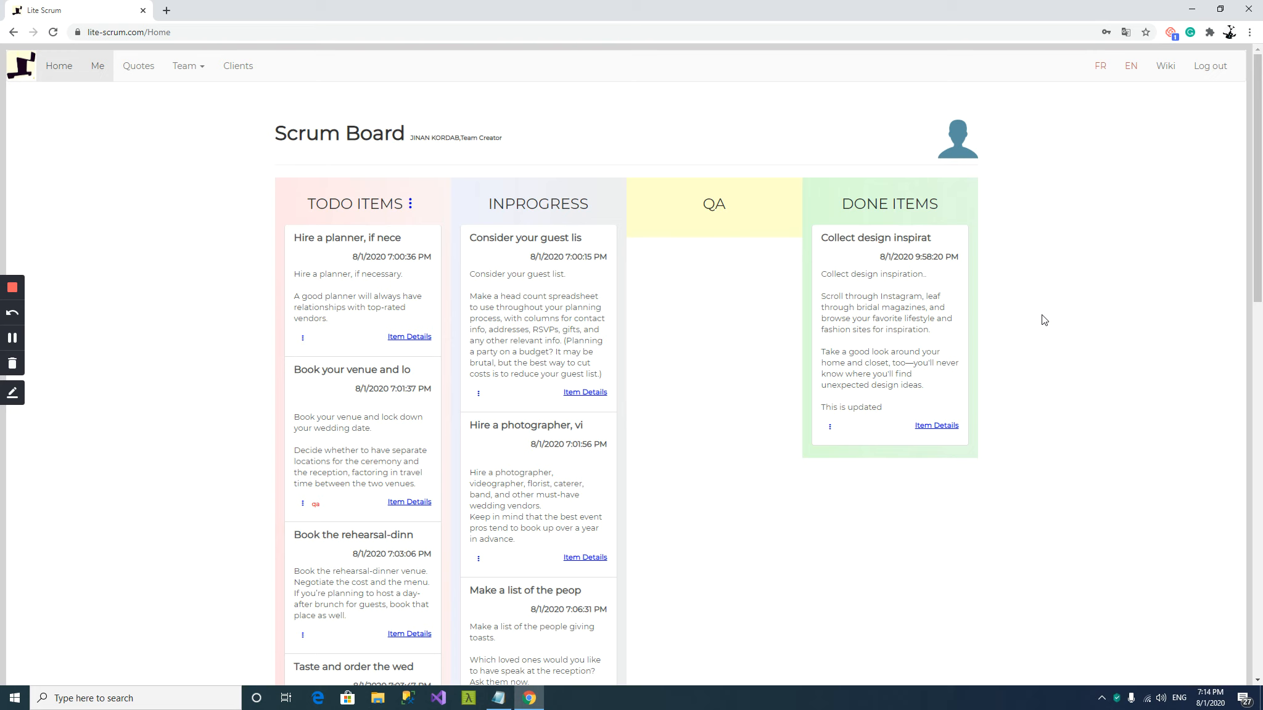
Open the form for creating a new member, pick the existing team for it, and cancel without saving
drag(422, 138, 192, 76)
click(192, 72)
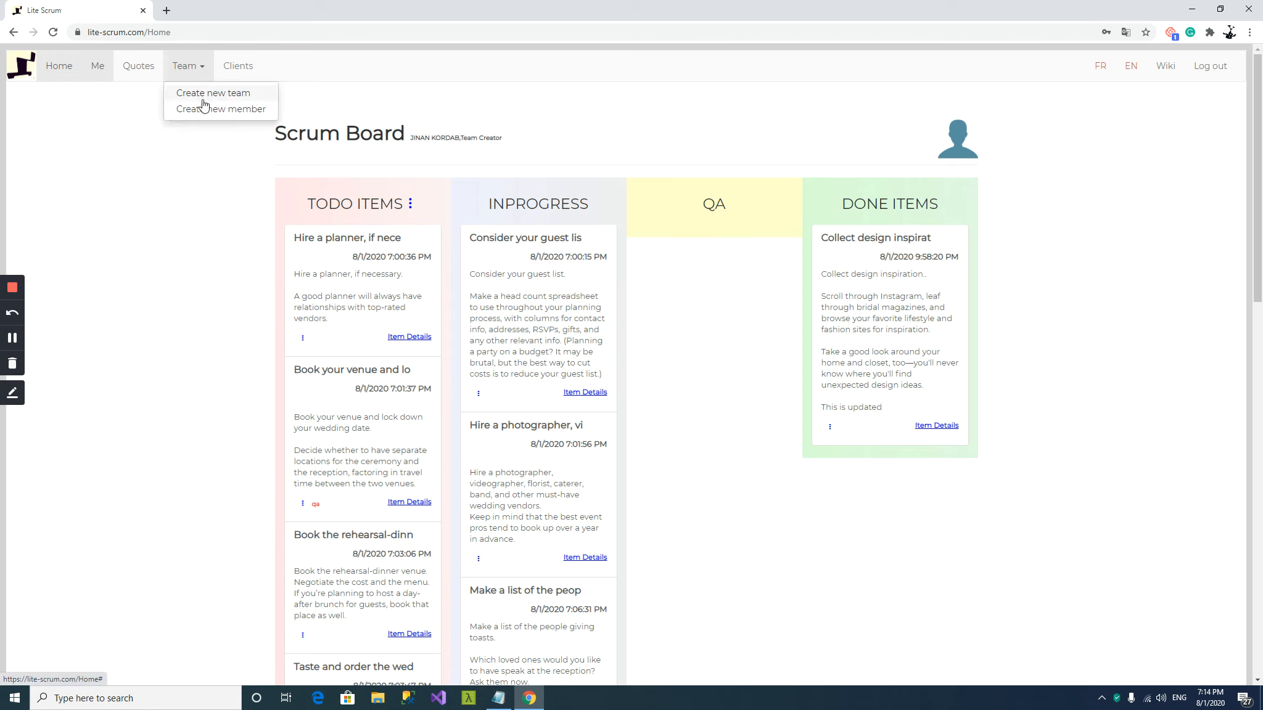
click(214, 111)
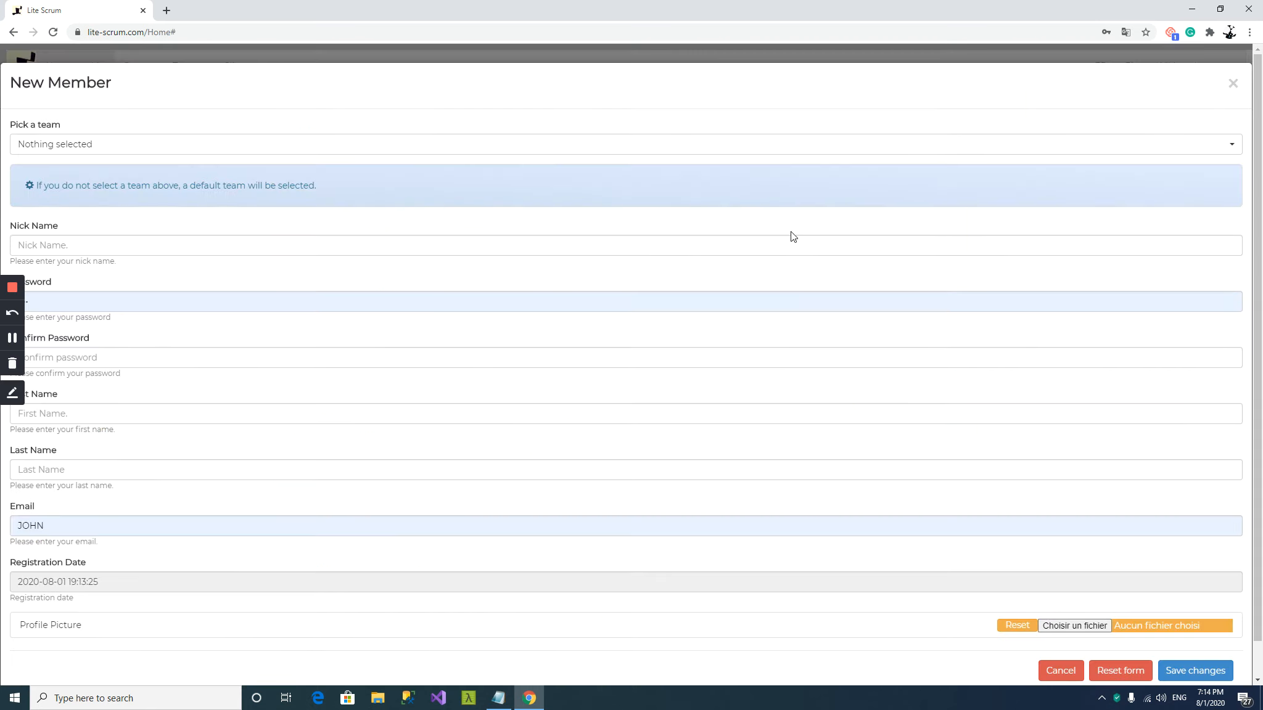
click(124, 145)
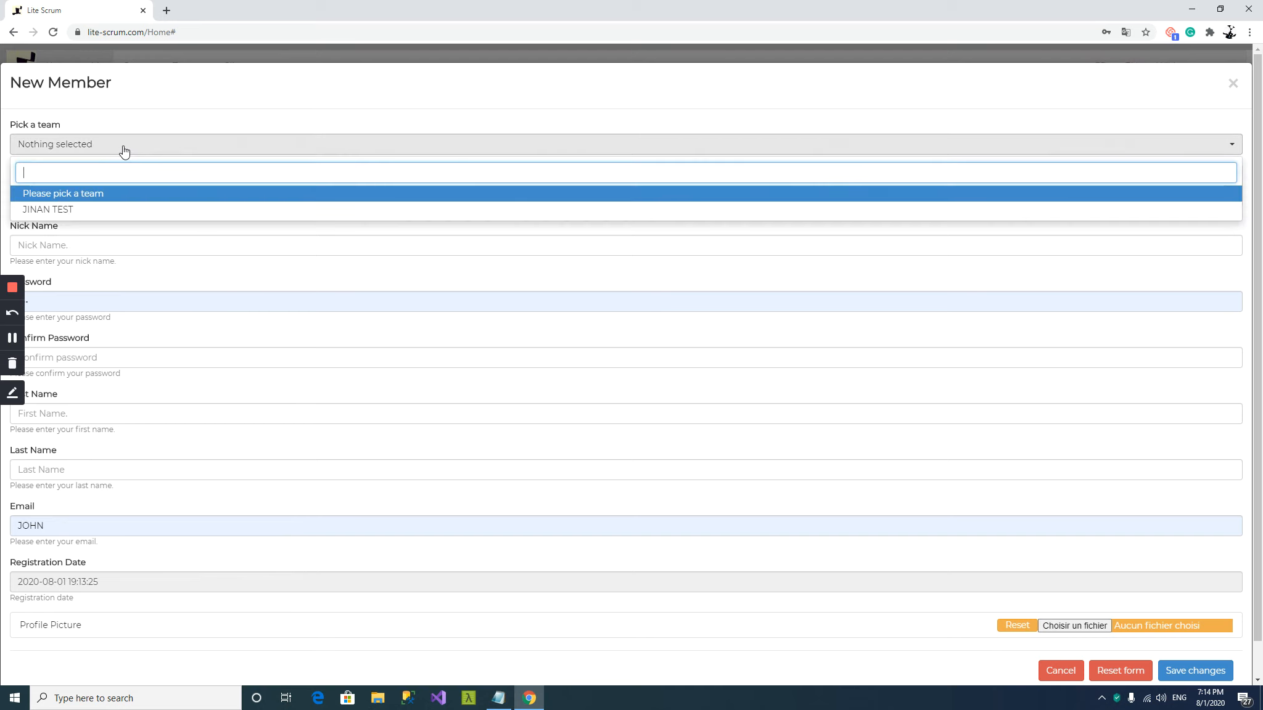
click(77, 214)
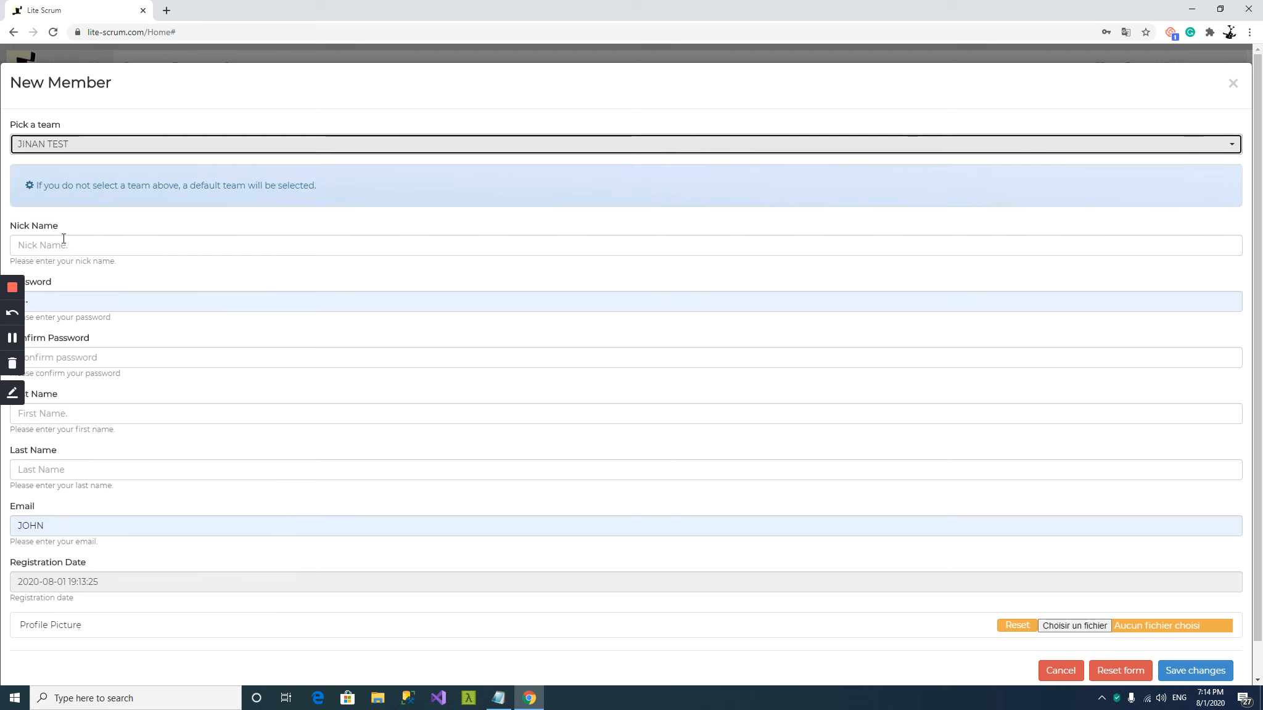
click(114, 245)
click(335, 297)
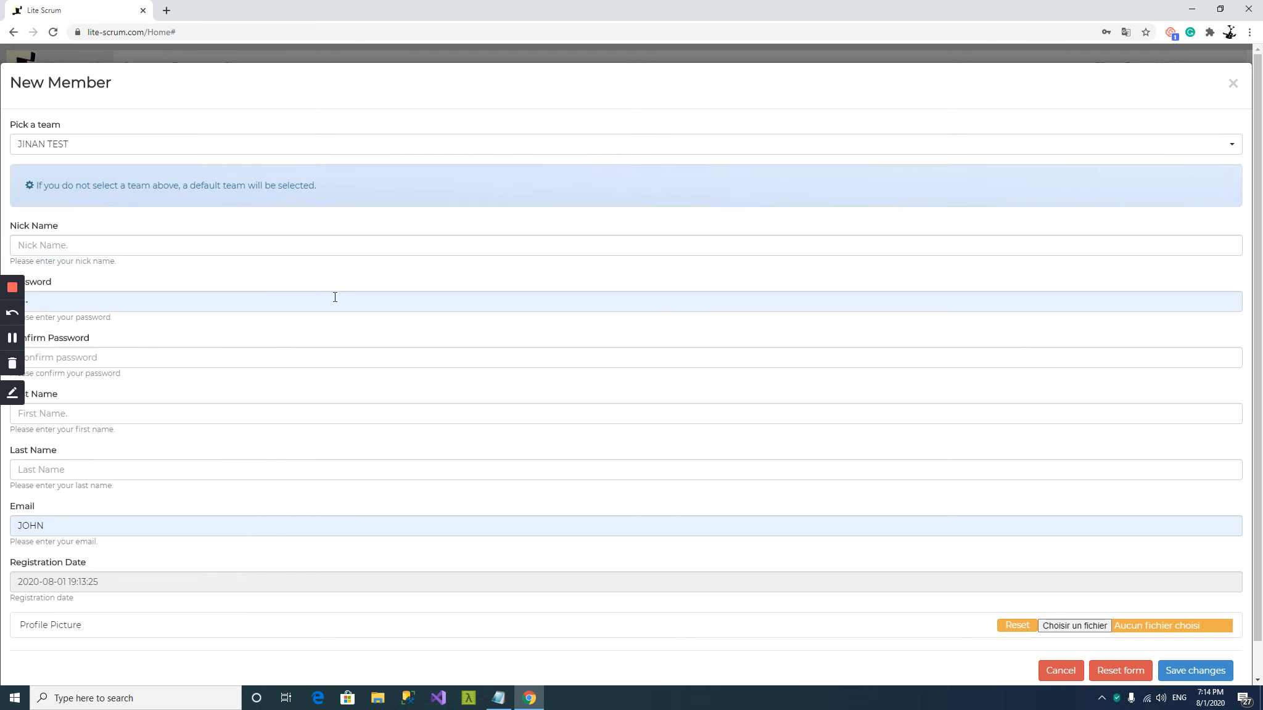
click(1060, 671)
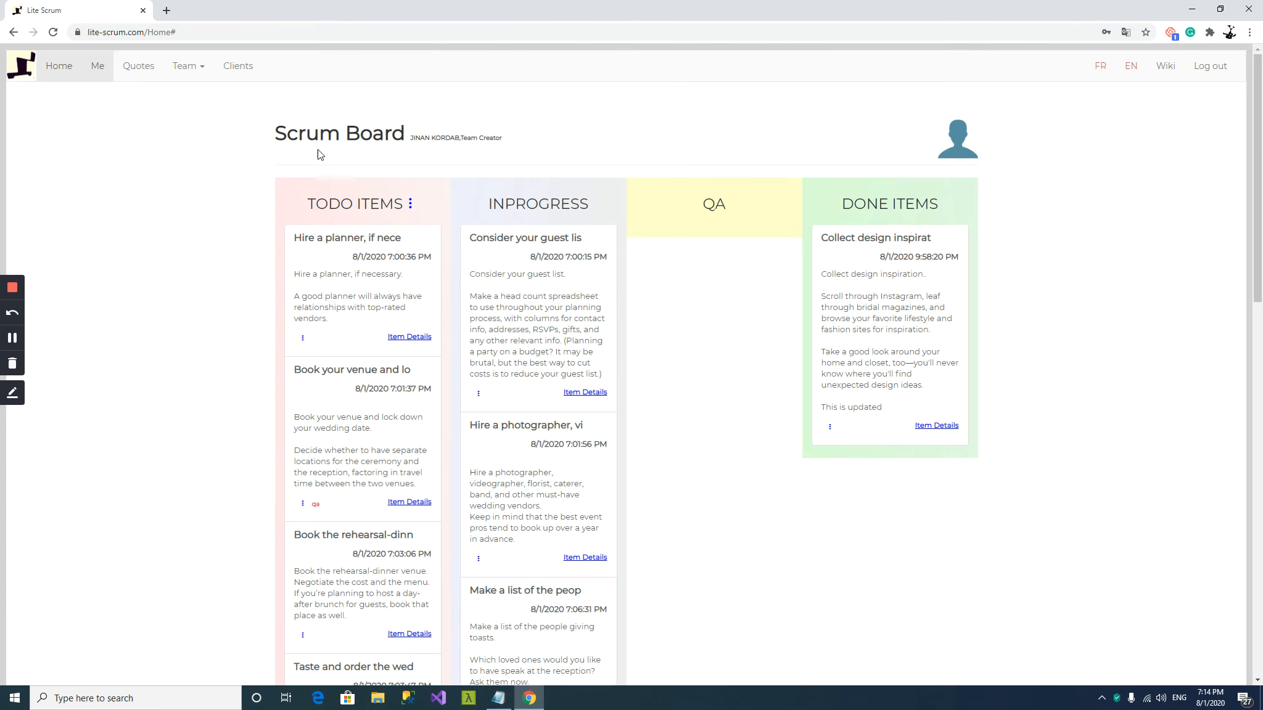
View the form for creating a new team, including its name field and people list, and close it
click(186, 69)
click(196, 94)
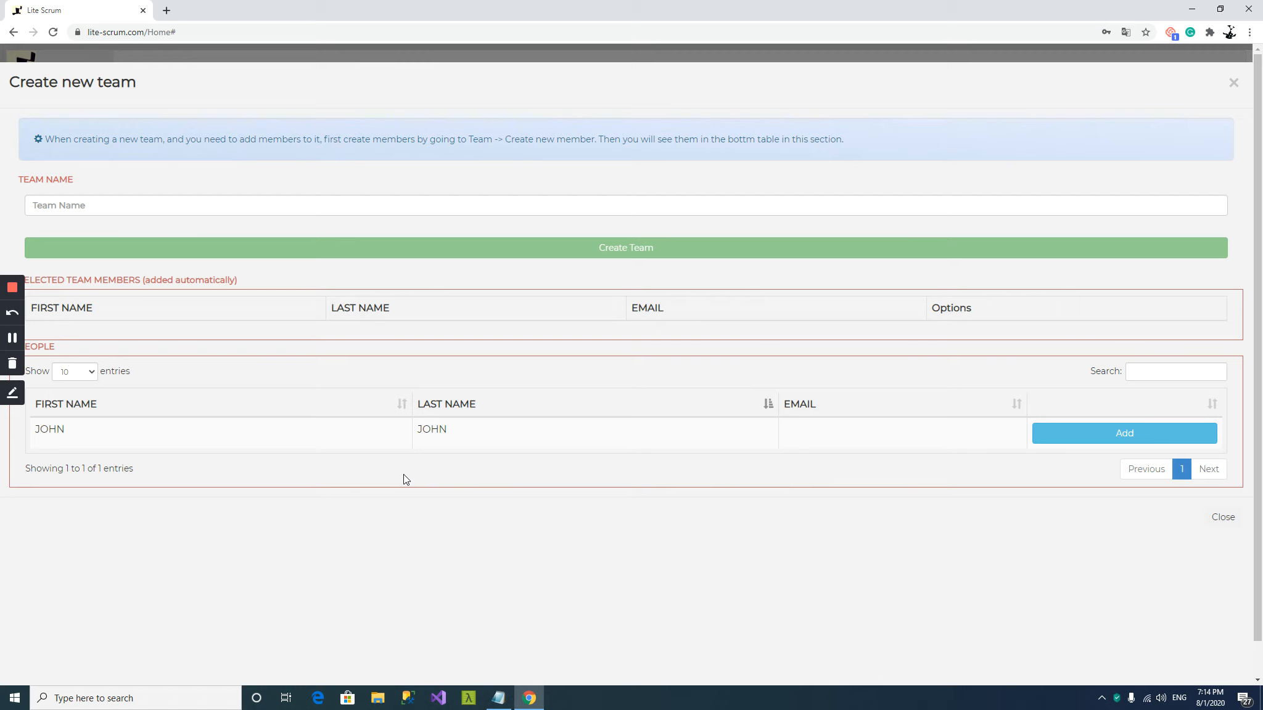
click(129, 212)
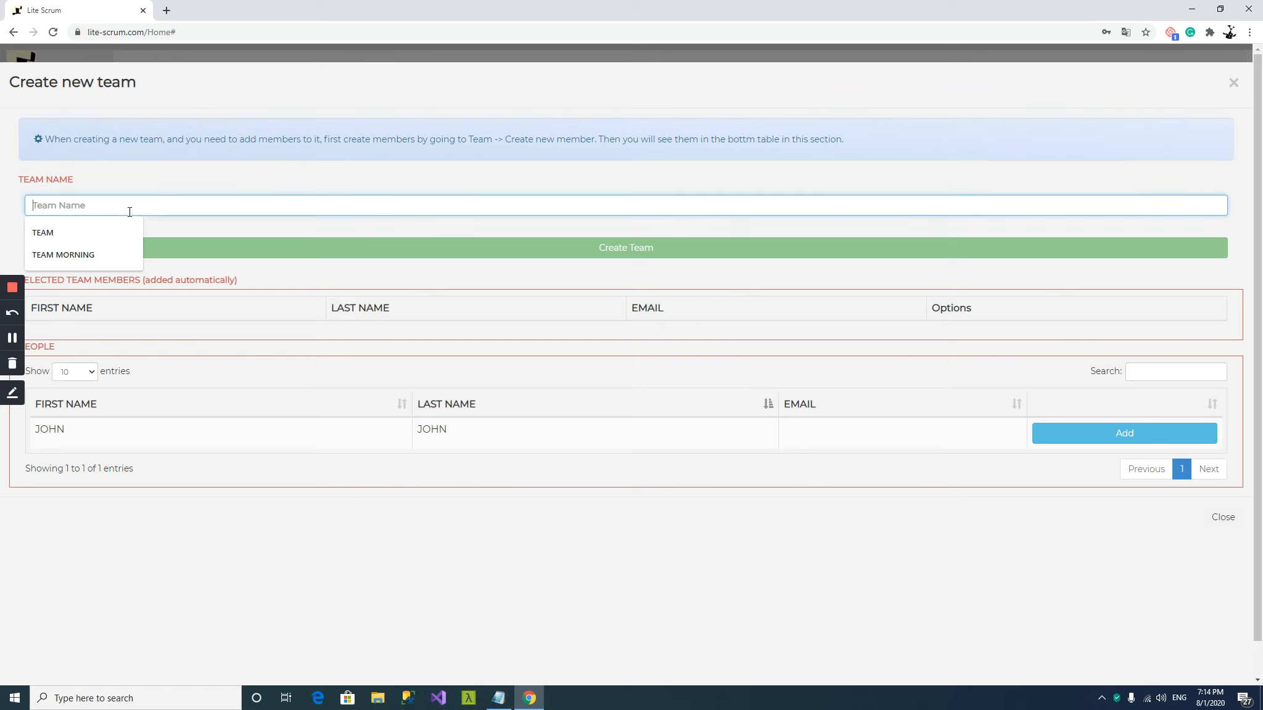
click(1089, 491)
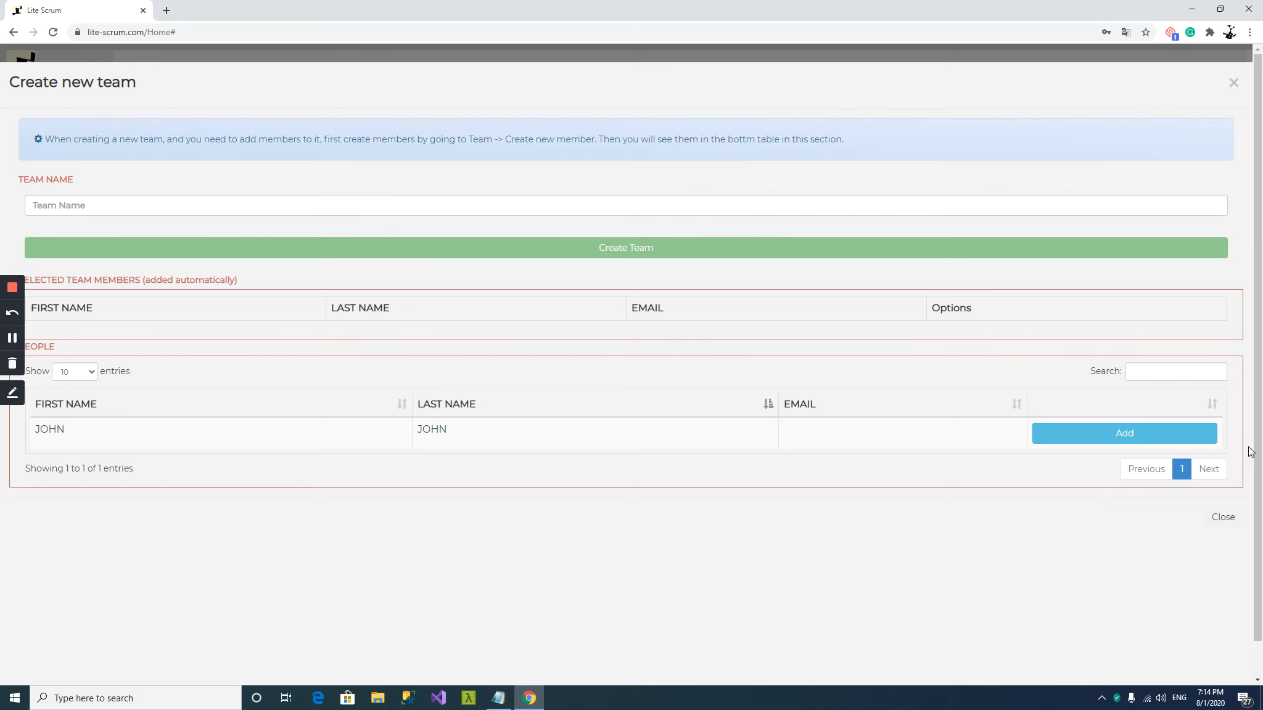
click(1224, 517)
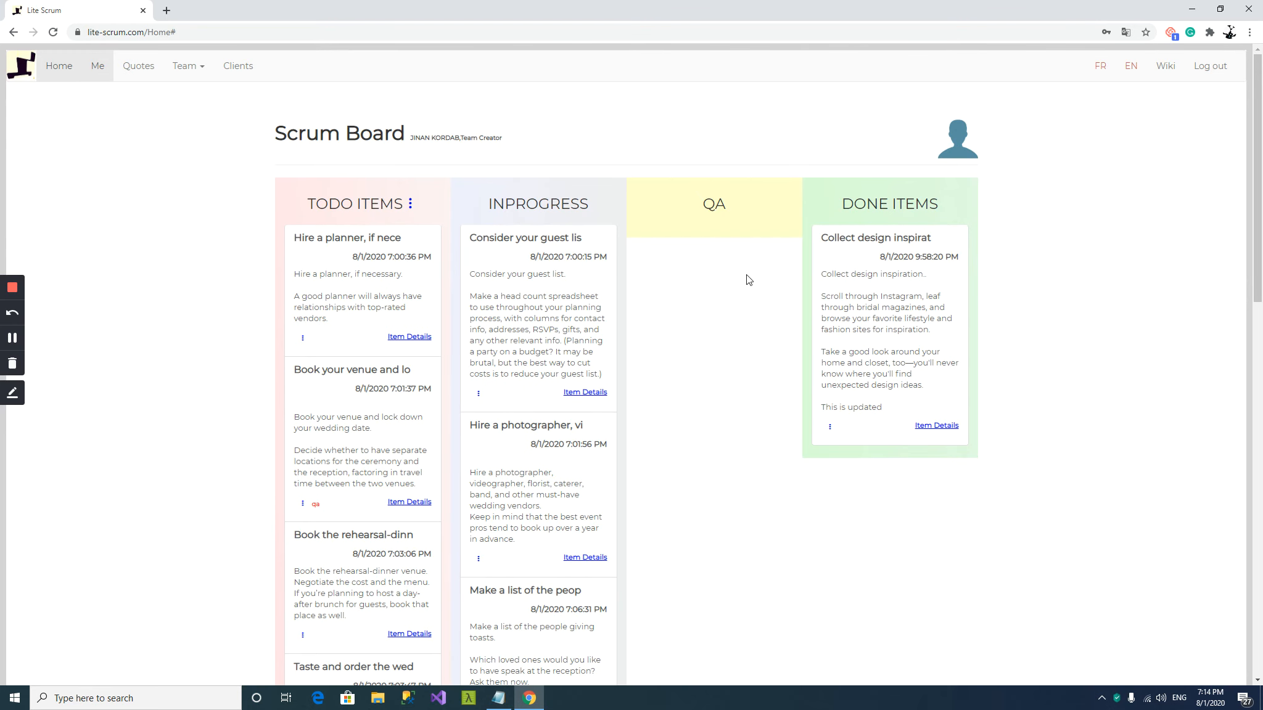
Look through the Wiki's usage instructions, from getting started and creating a client to changing the QA owner
click(1164, 69)
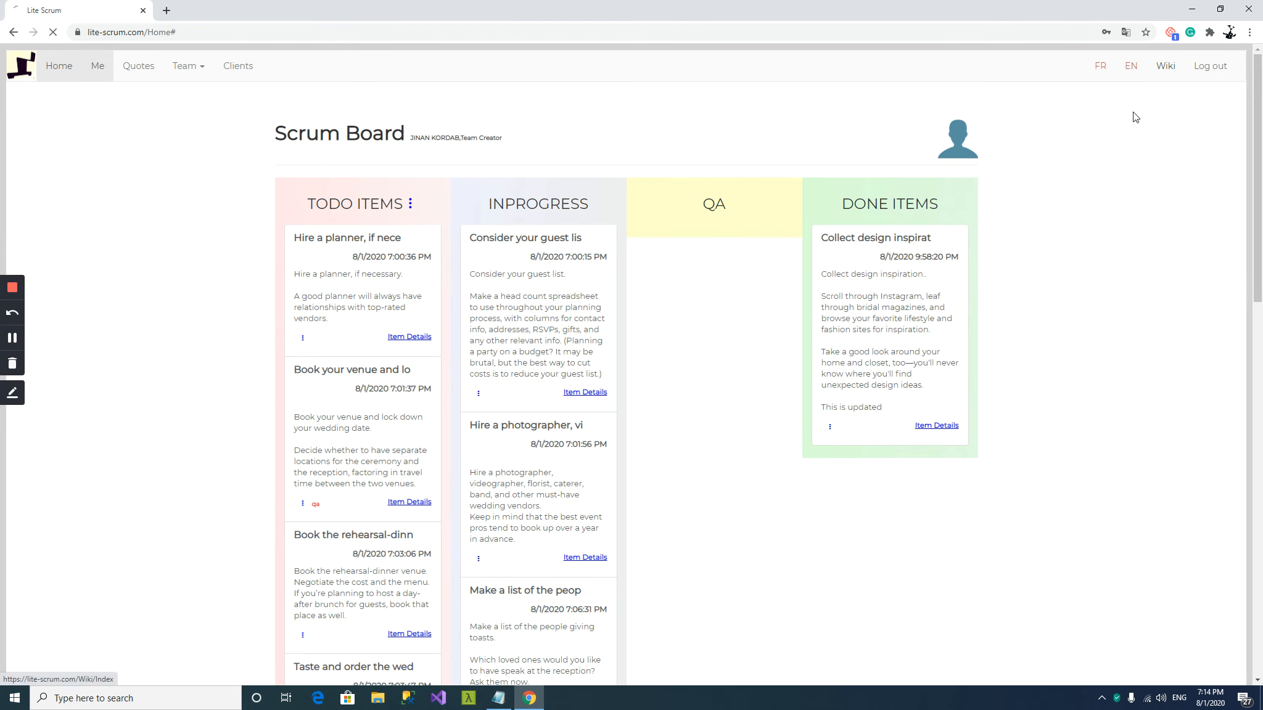
scroll(1048, 459, down, 7)
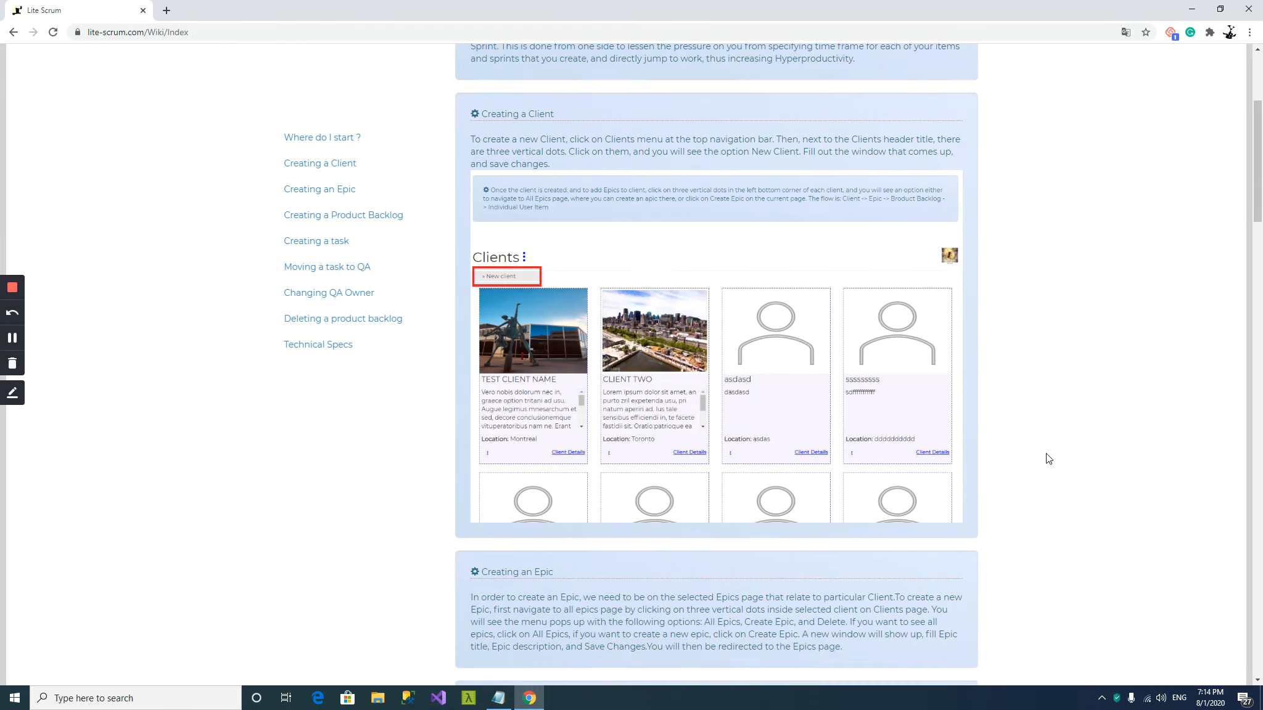
scroll(1048, 458, down, 15)
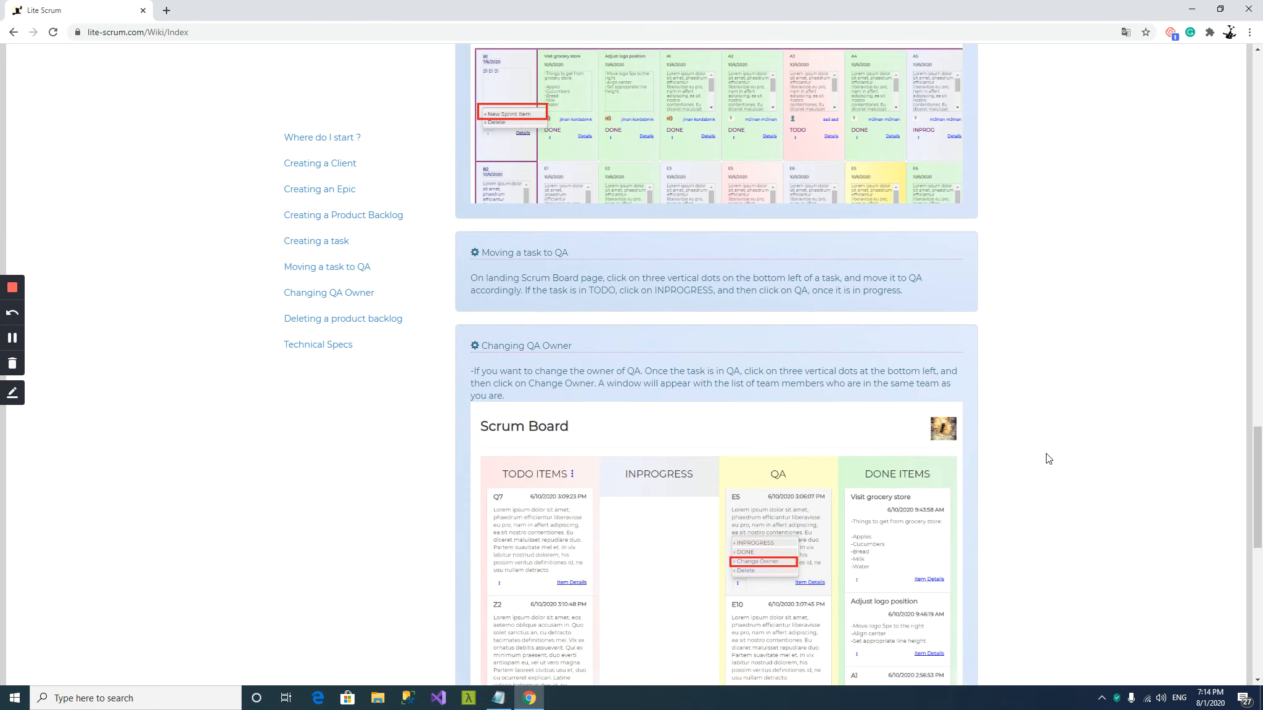
scroll(1048, 458, up, 20)
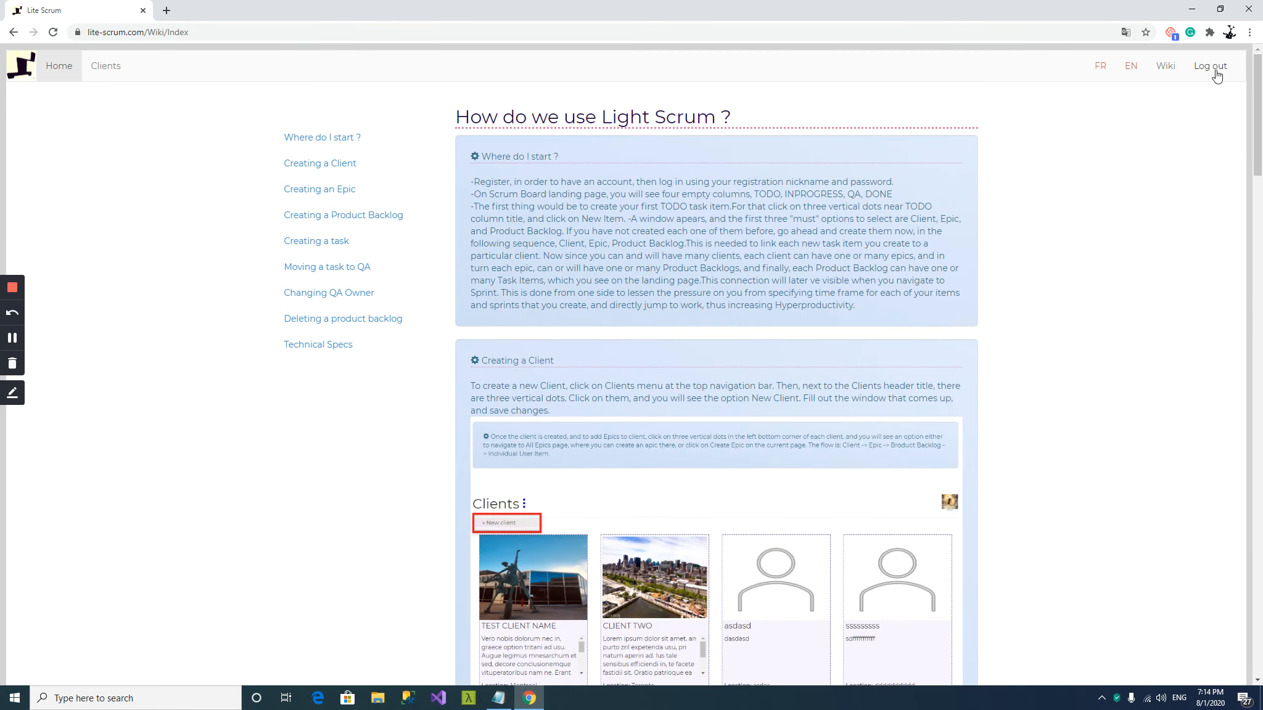
Log out of the account and go to the site's root address, lite-scrum.com
click(1213, 72)
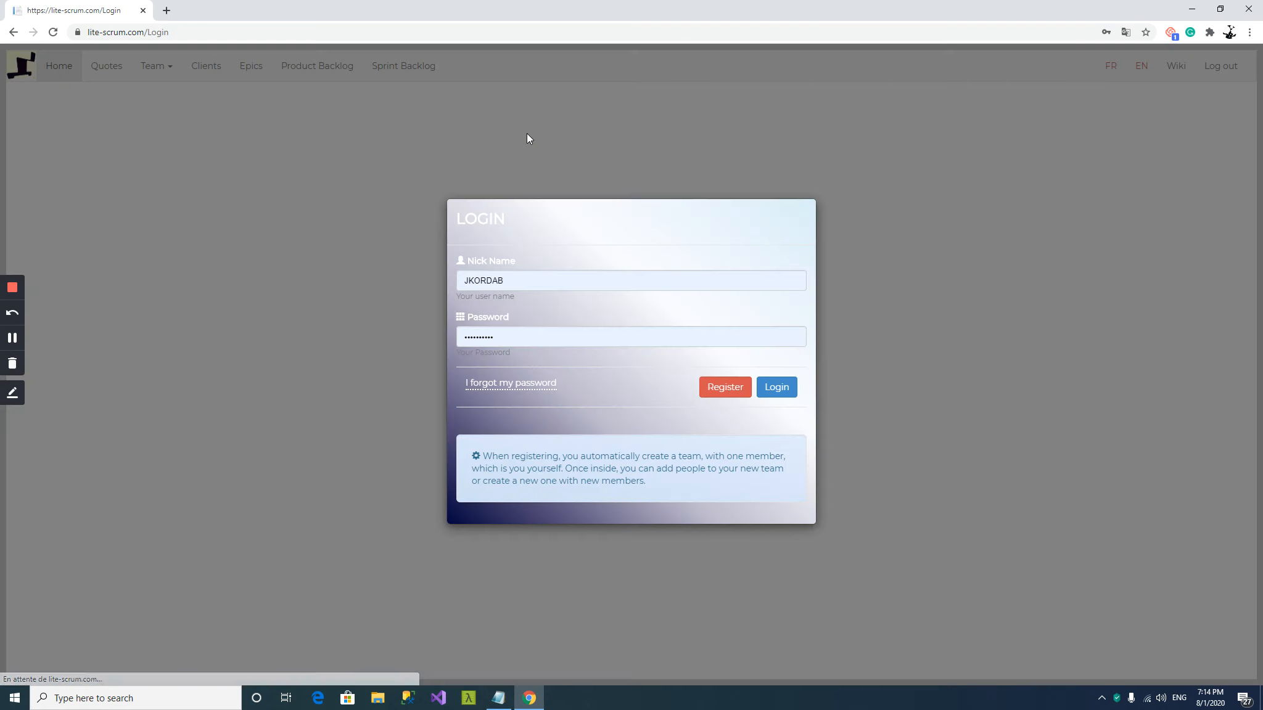
drag(148, 33, 252, 33)
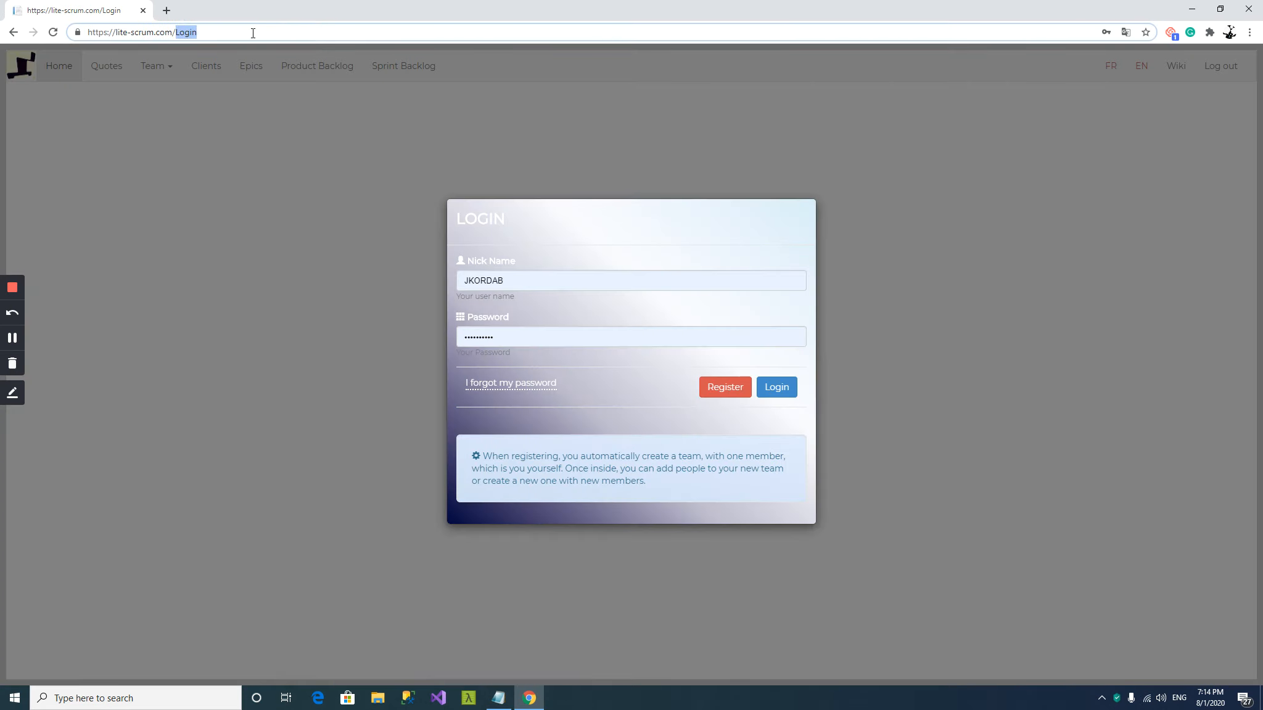
key(BackSpace)
key(Return)
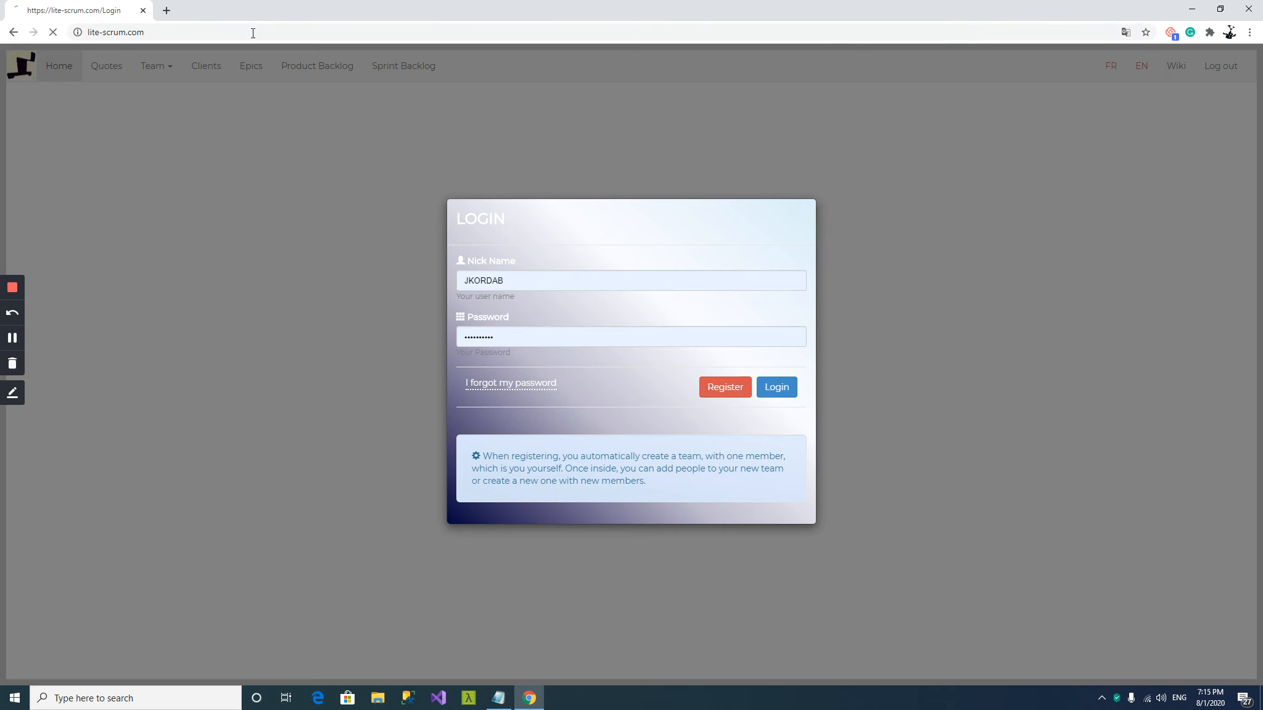